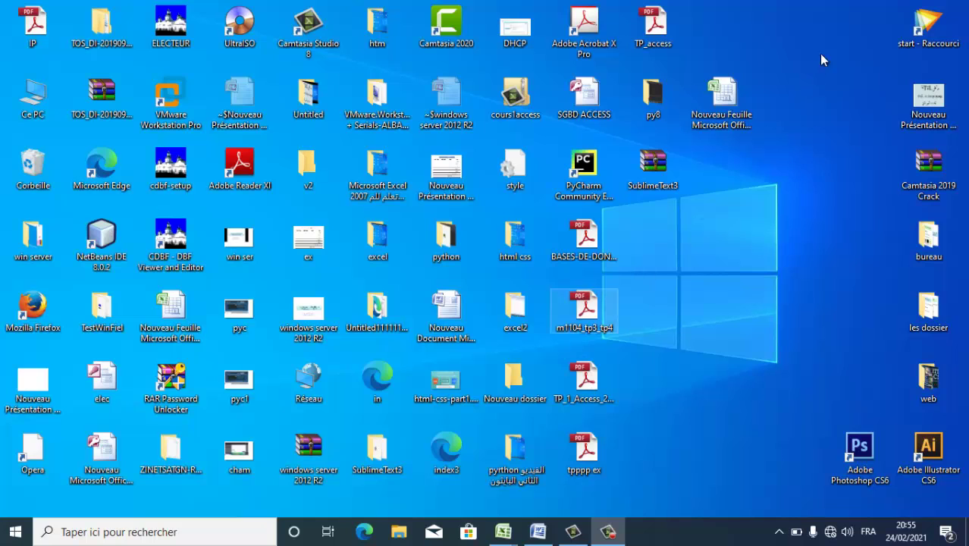
Open the desktop workbook Nouveau Feuille Microsoft Office Excel (2), and from there open the recent workbook Classeur1.
double_click(719, 123)
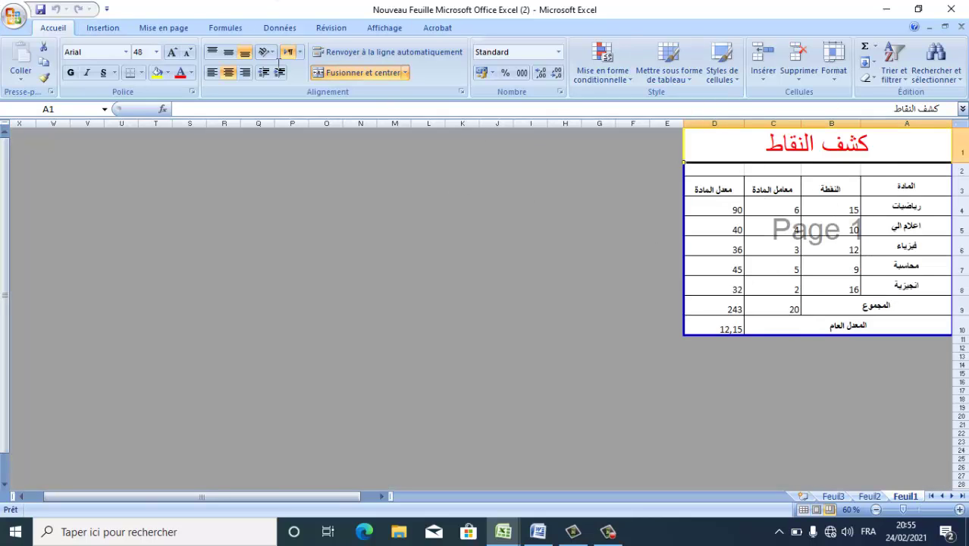
left_click(13, 21)
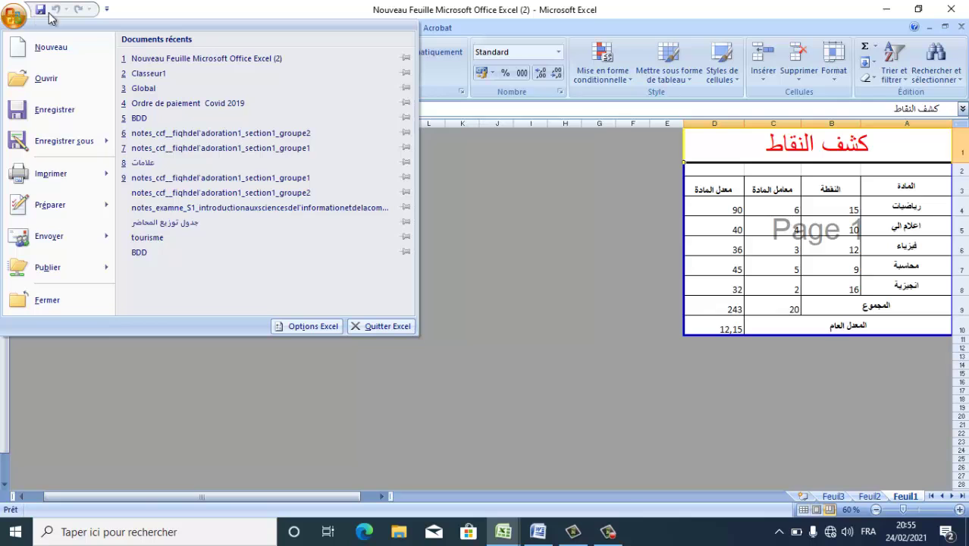
left_click(167, 74)
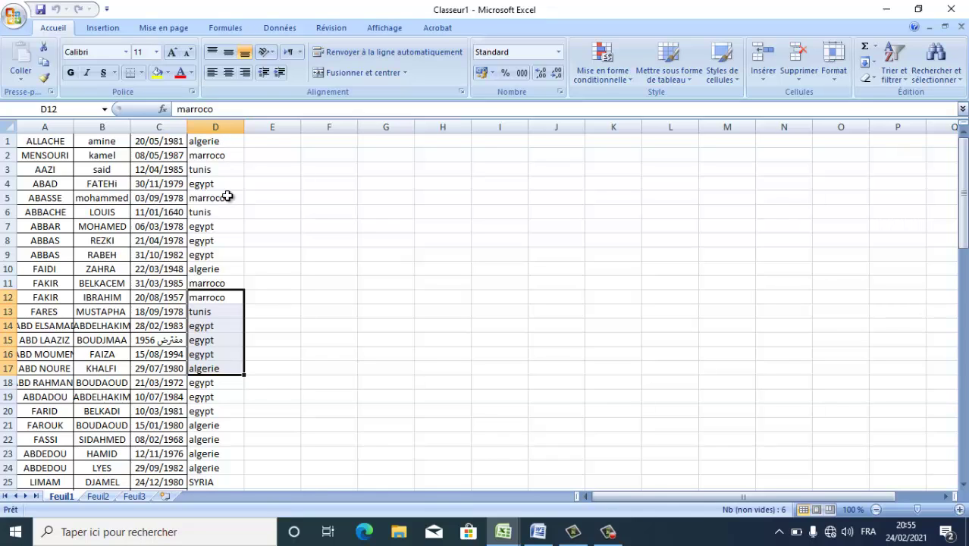
Insert a blank row above the first data row of Feuil1.
left_click(53, 141)
left_click_drag(54, 141, 97, 141)
left_click(96, 142)
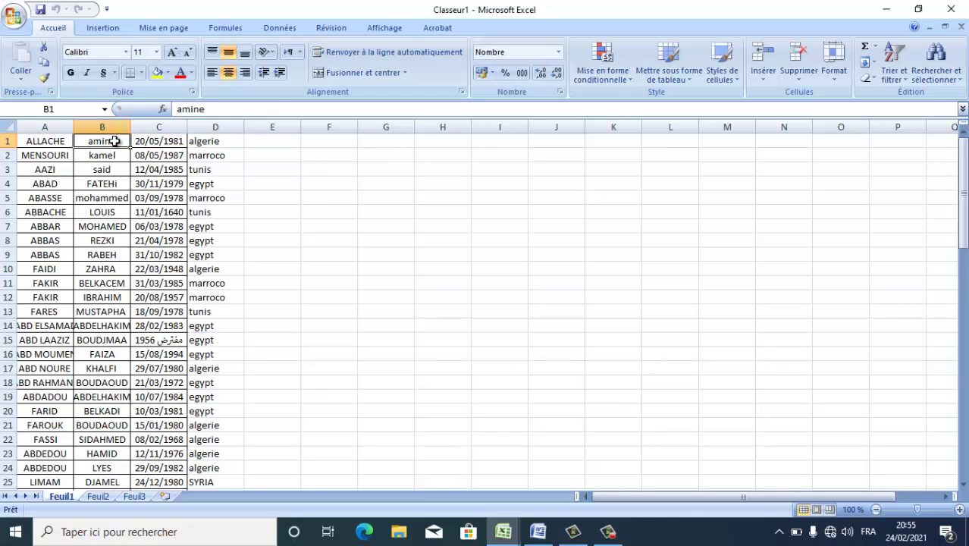
left_click(61, 141)
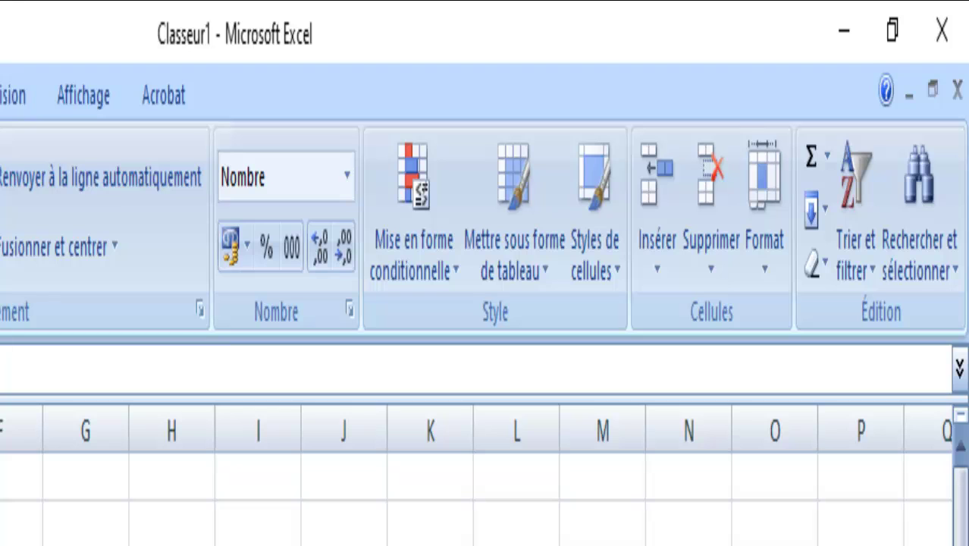
left_click(651, 234)
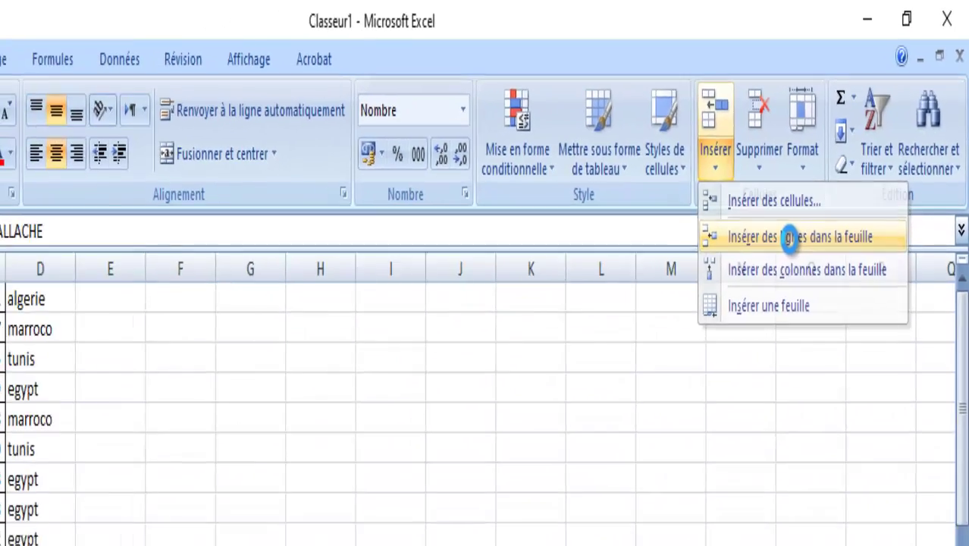
left_click(753, 375)
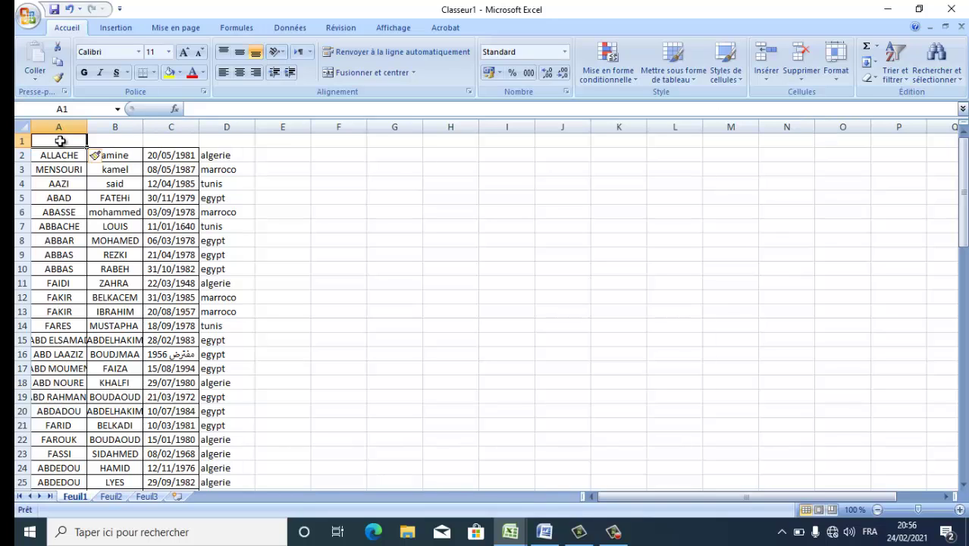
Enter the column headers nom in A1 and prenom in B1.
type("nom")
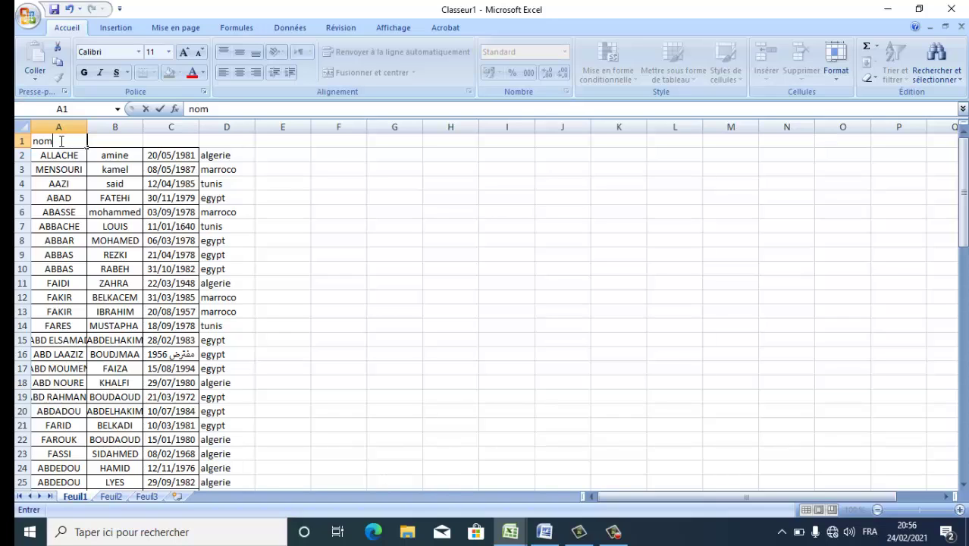
key("Tab")
left_click(60, 141)
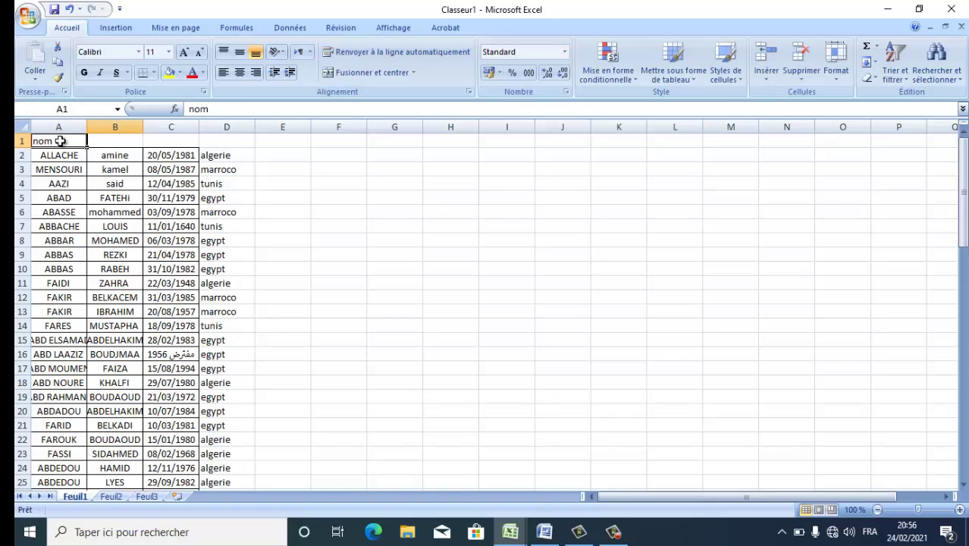
left_click(92, 141)
type("p")
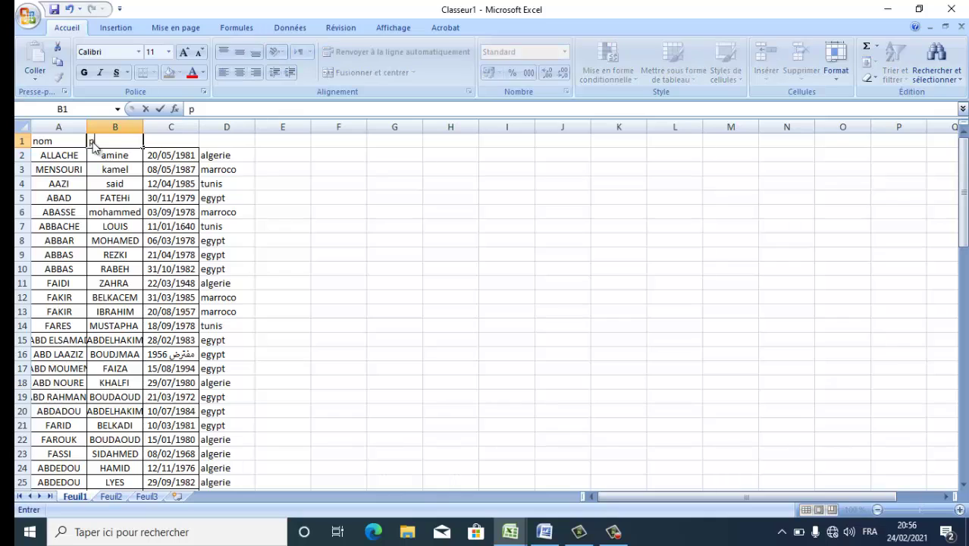
type("renom")
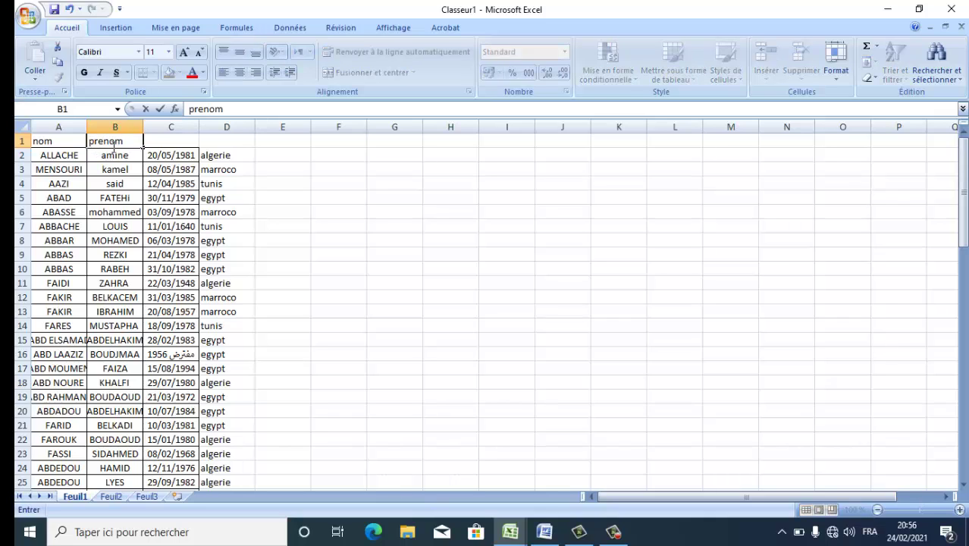
Enter the column headers date de naiss in C1 and lieu de naiss in D1.
left_click(161, 143)
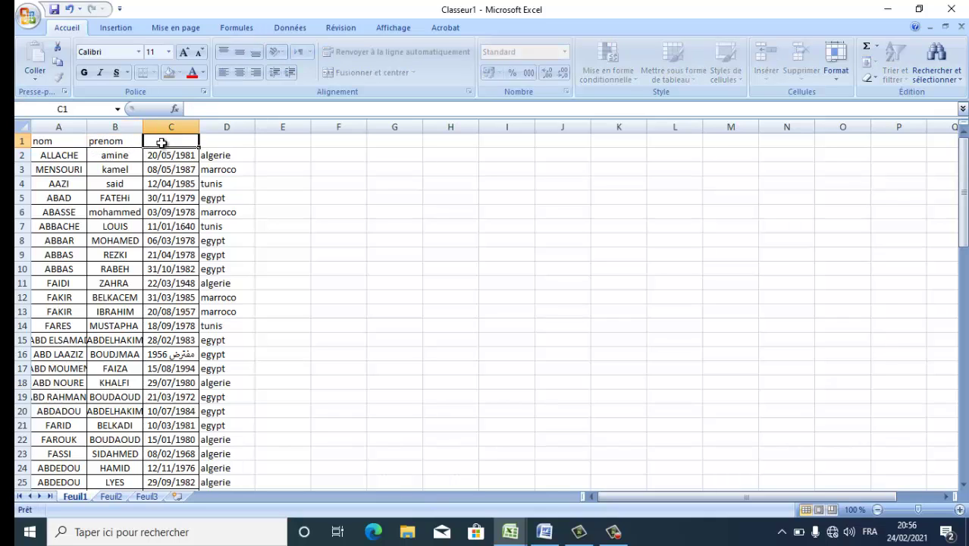
type("date")
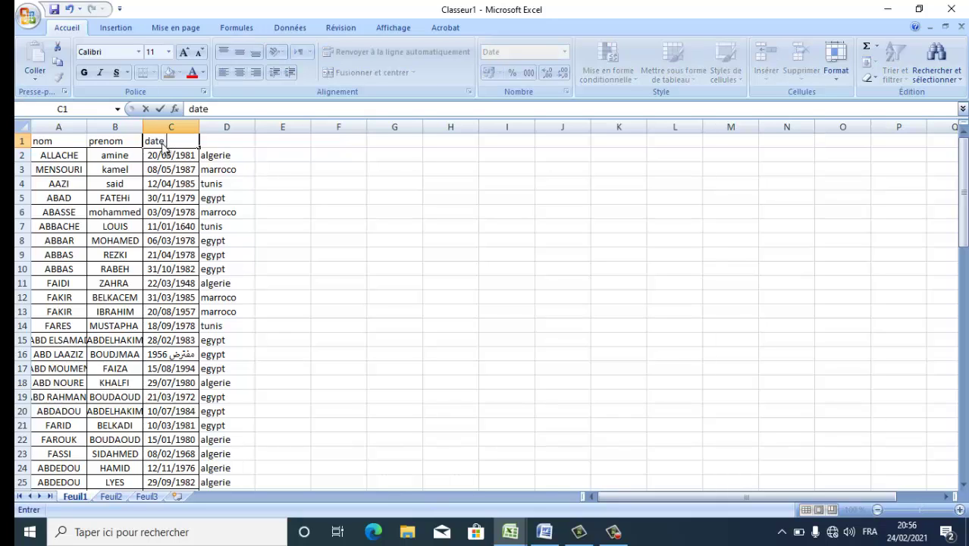
type(" de naiss")
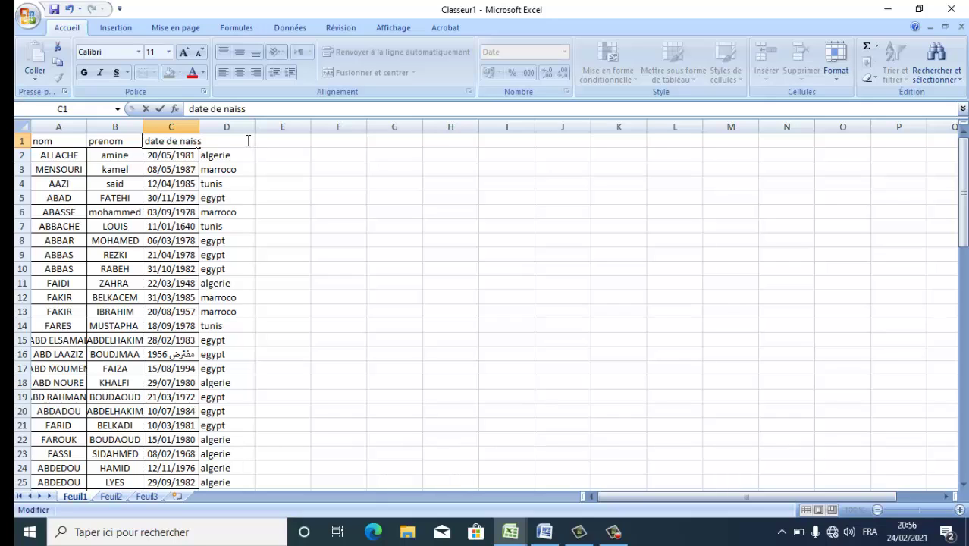
left_click(241, 168)
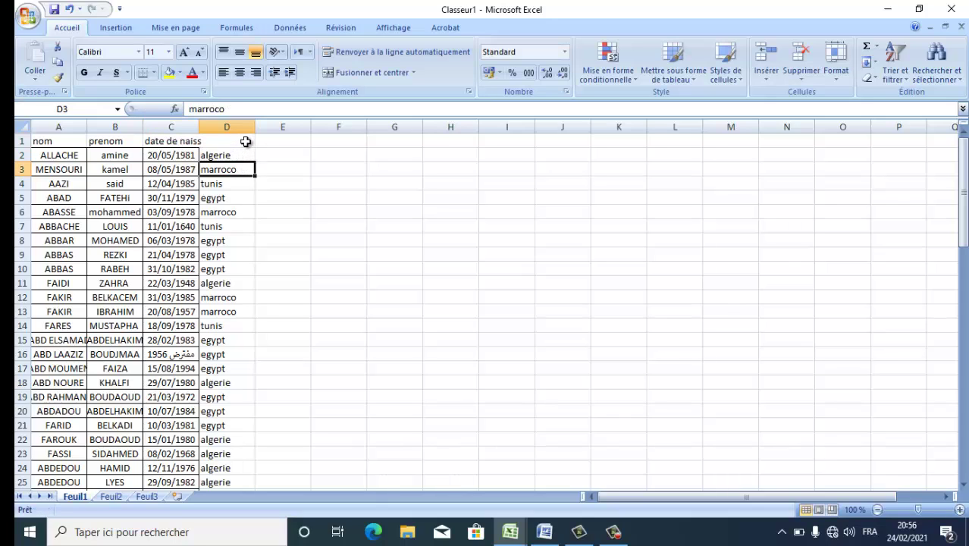
left_click(246, 141)
type("lie")
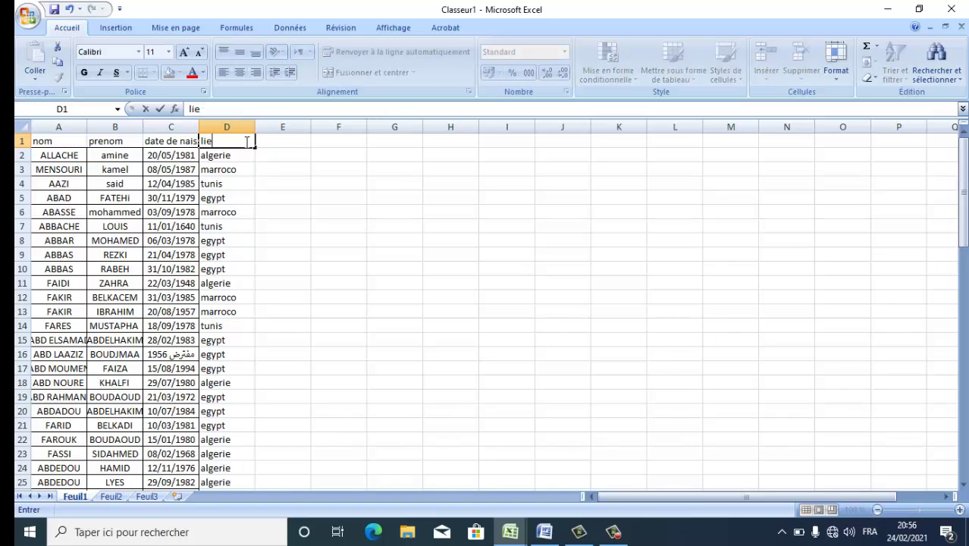
type("u de naissa")
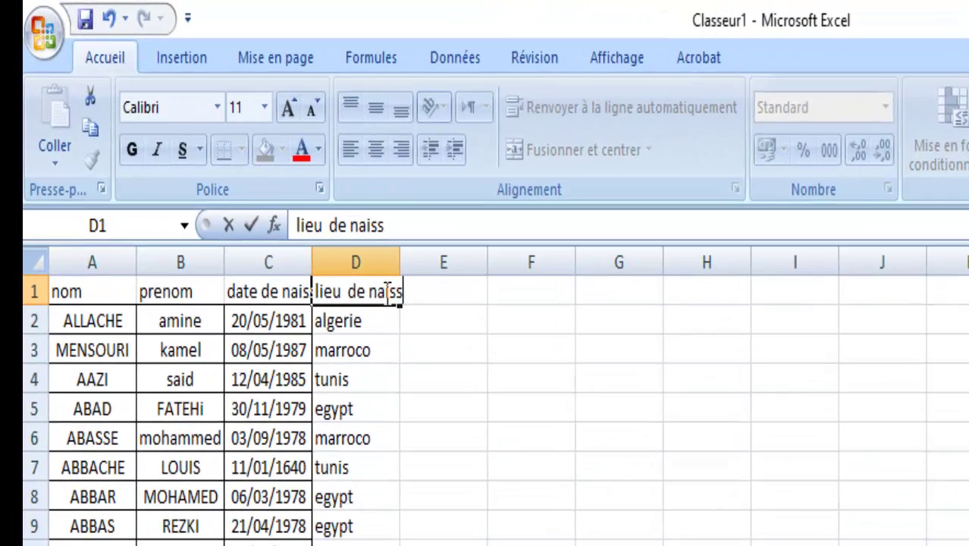
key("Return")
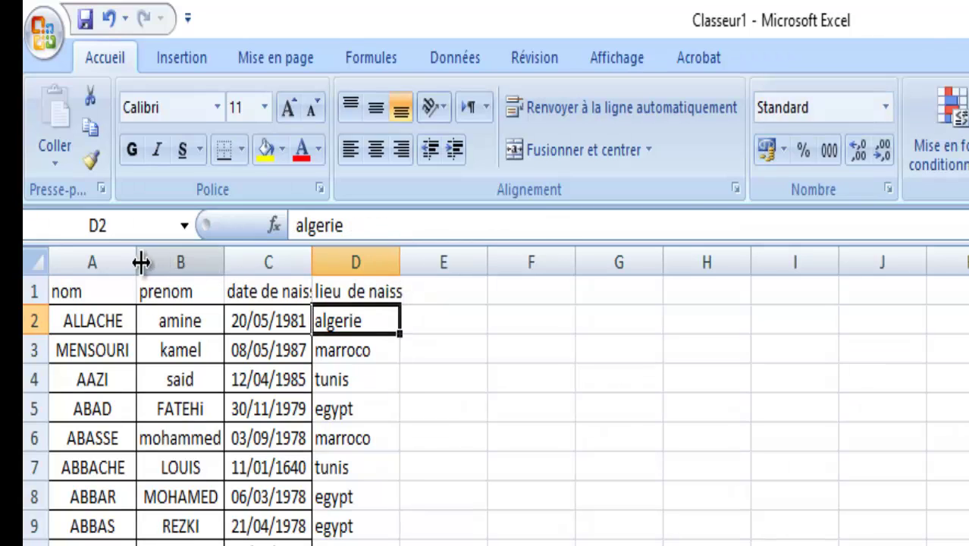
Widen columns A to D slightly so that their names and headers fit.
left_click_drag(139, 262, 155, 262)
left_click_drag(242, 251, 259, 251)
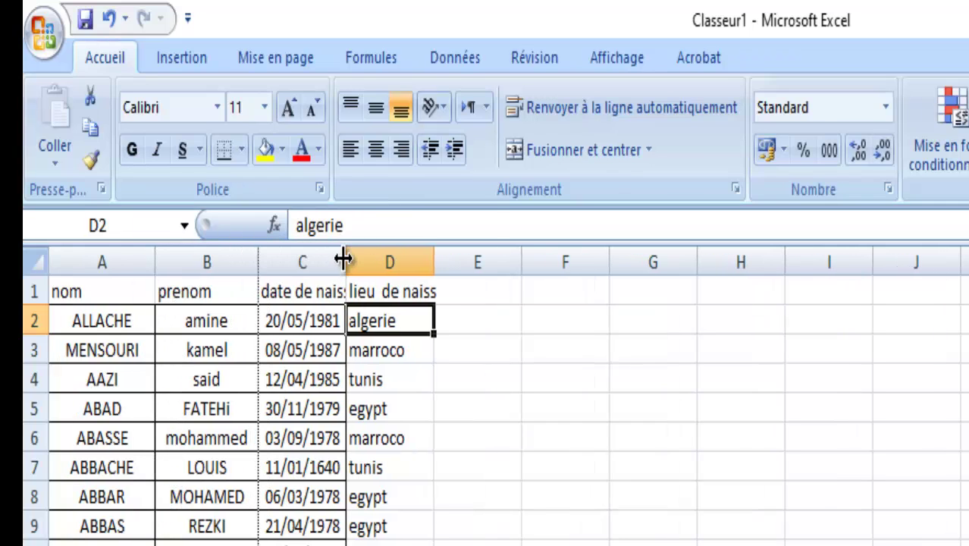
left_click_drag(342, 259, 363, 259)
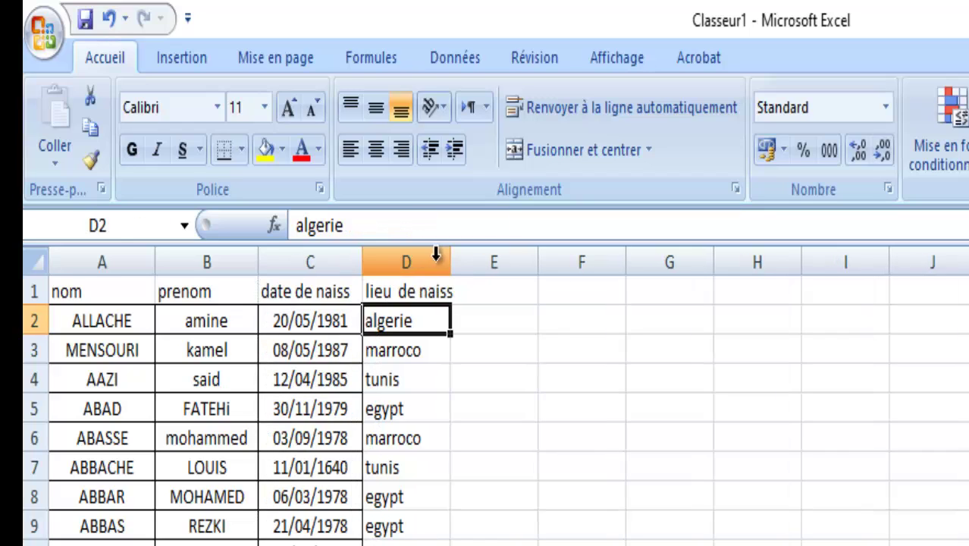
left_click_drag(451, 263, 473, 266)
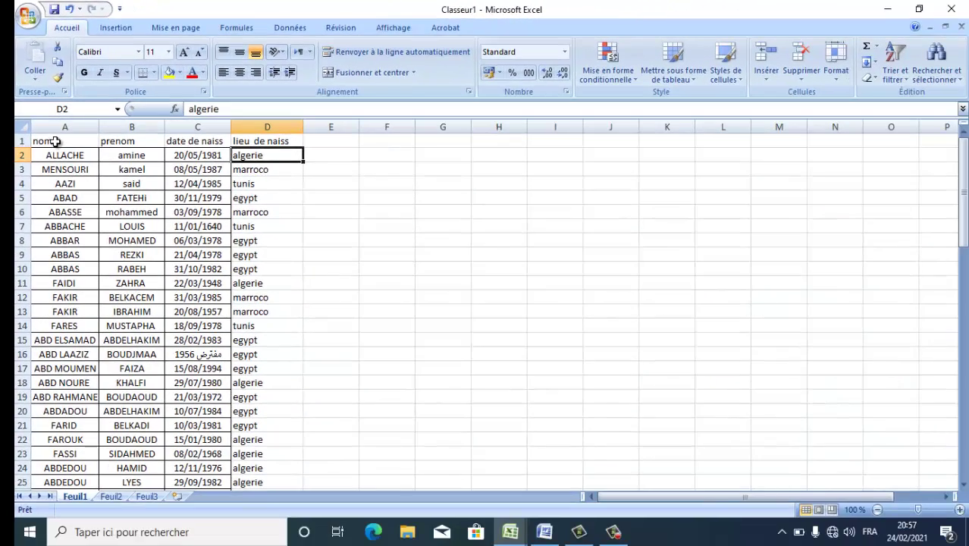
Select the table A1:D77 and choose the Scientifique number category in its cell format settings.
left_click_drag(56, 142, 250, 448)
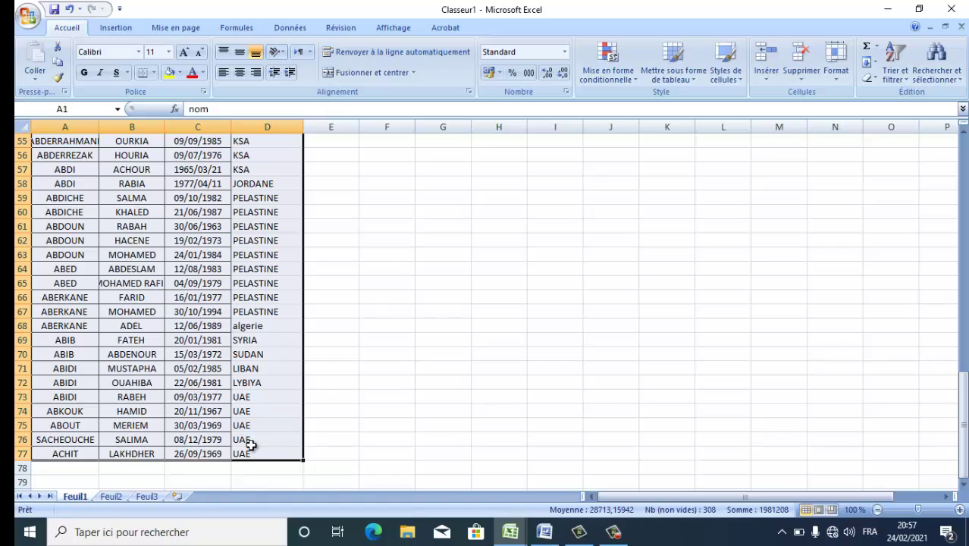
left_click(153, 73)
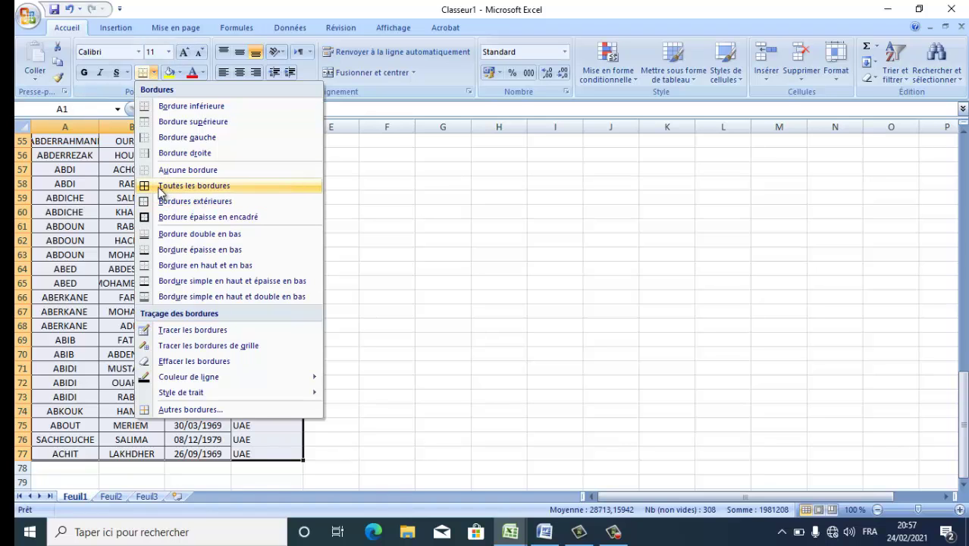
right_click(54, 246)
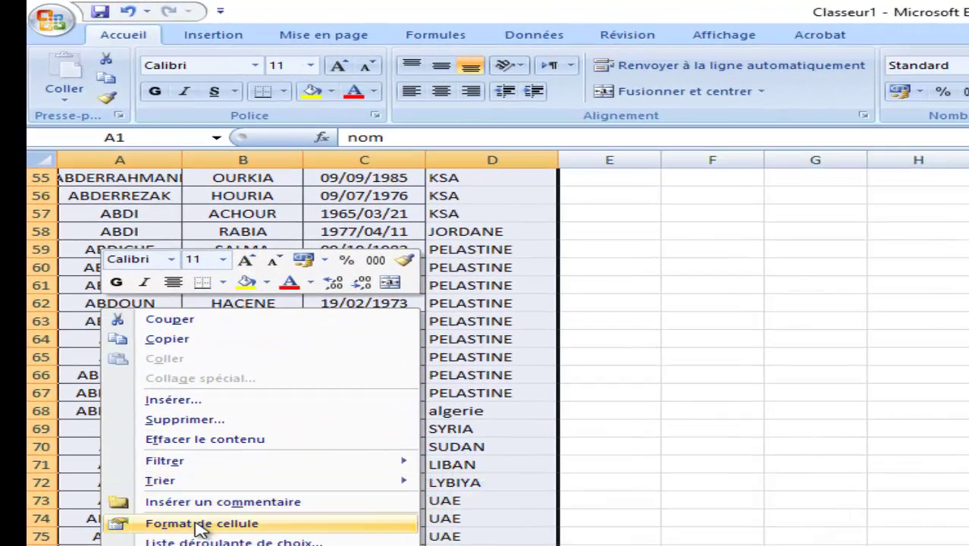
left_click(246, 525)
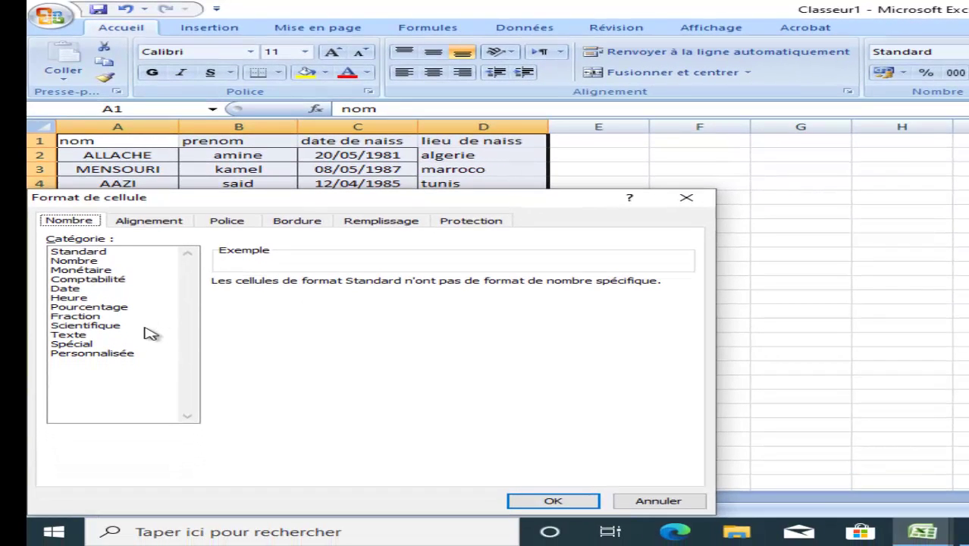
left_click(97, 254)
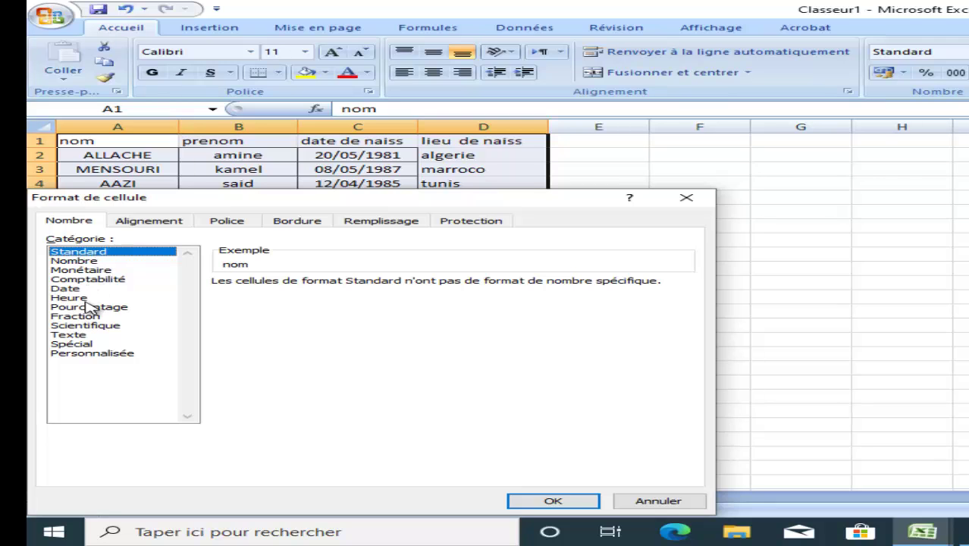
left_click(87, 325)
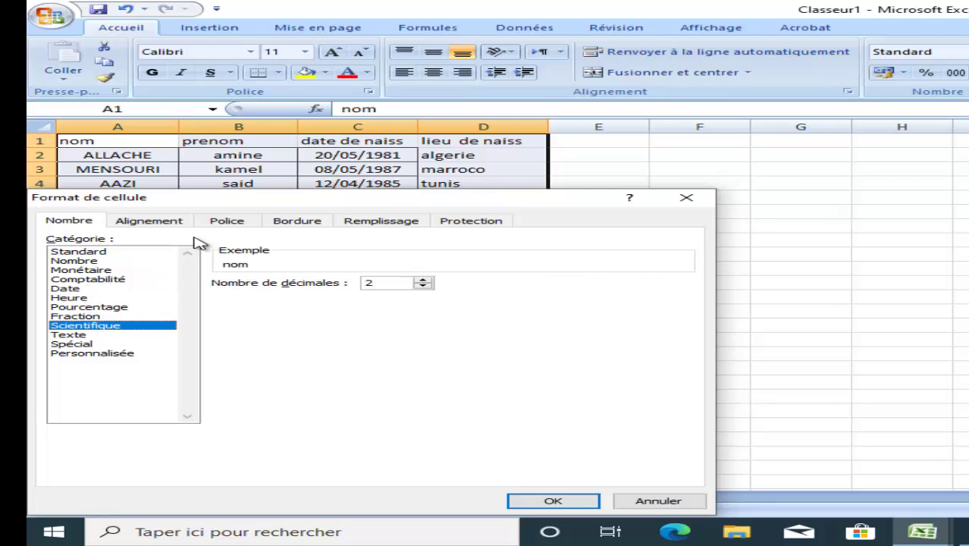
Apply thin outer and inner borders to all cells of the selected table, and select the first date cell, C2.
left_click(166, 224)
left_click(210, 224)
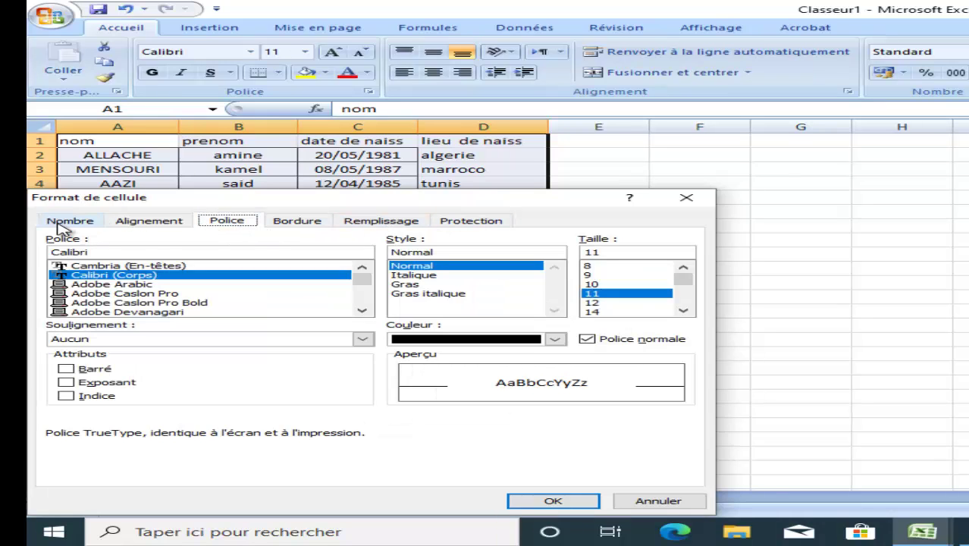
left_click(292, 226)
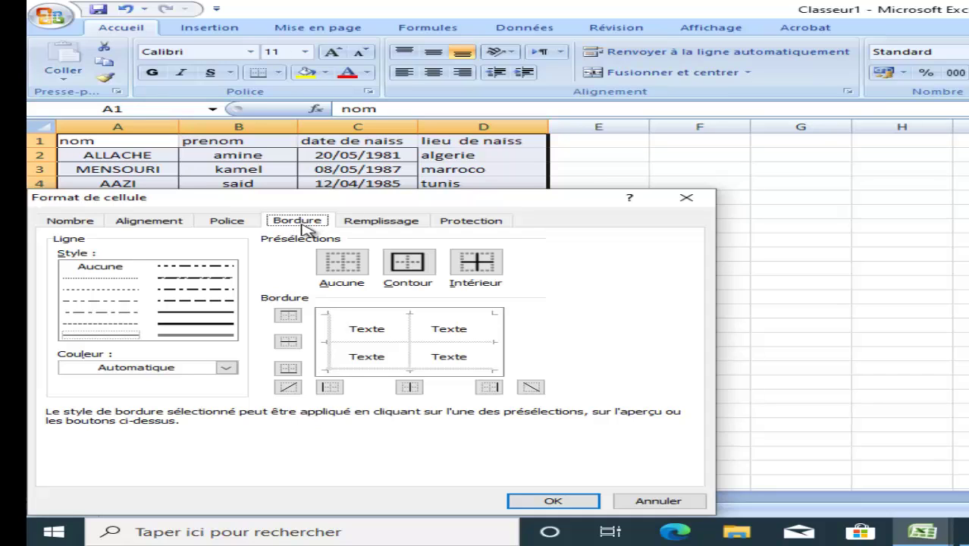
left_click(327, 324)
left_click(400, 315)
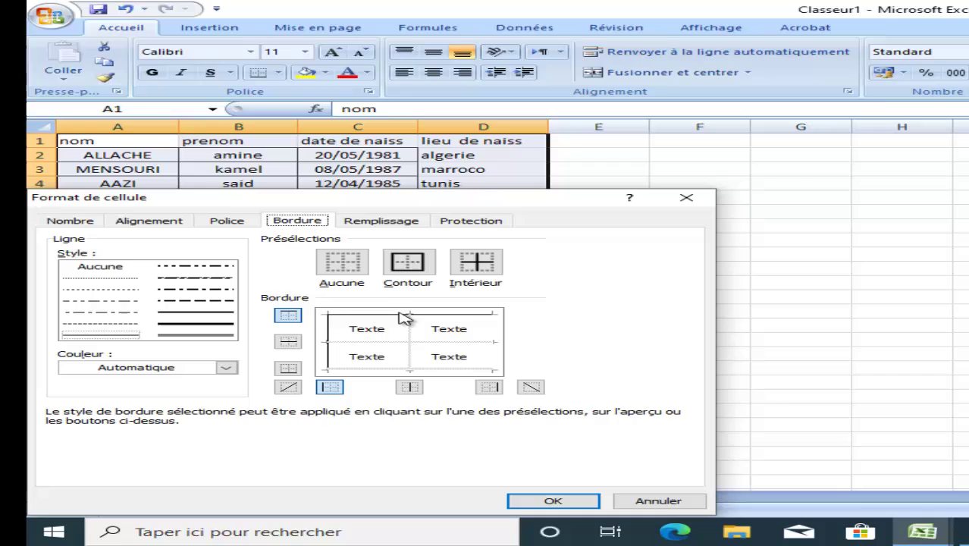
left_click(500, 335)
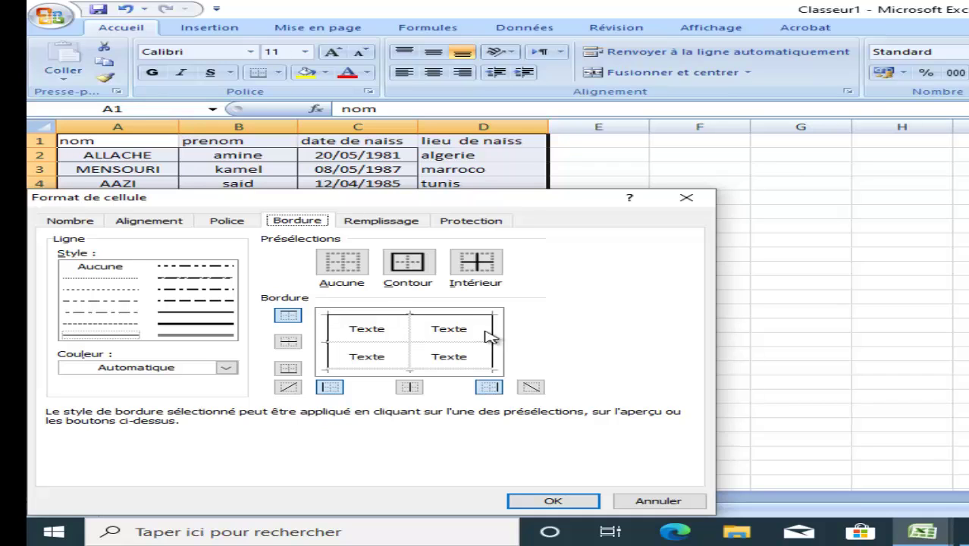
left_click(434, 342)
left_click(411, 337)
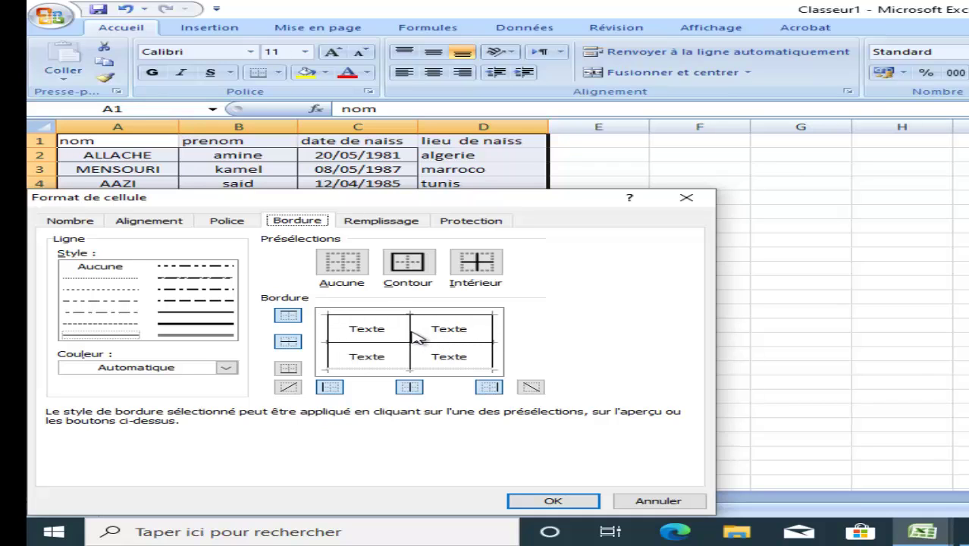
left_click(398, 370)
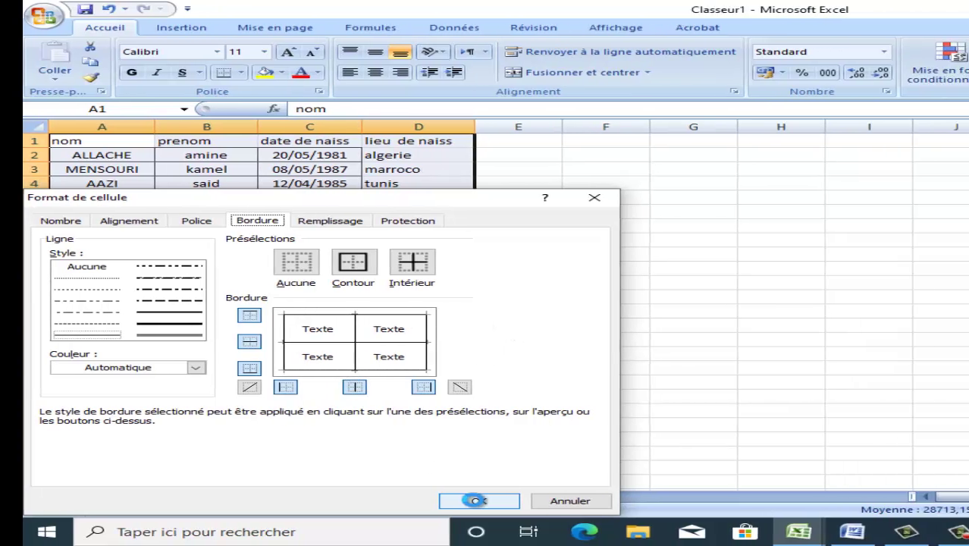
left_click(547, 500)
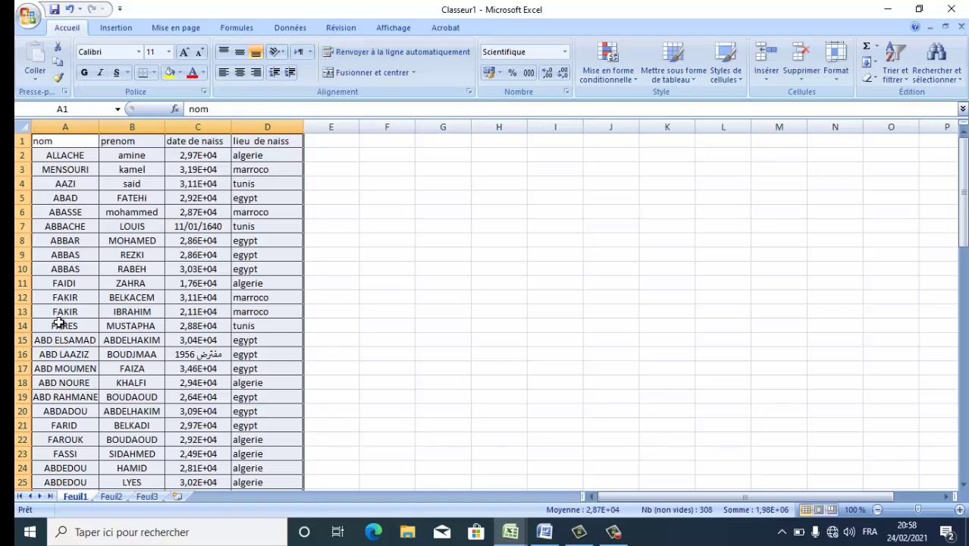
left_click(198, 153)
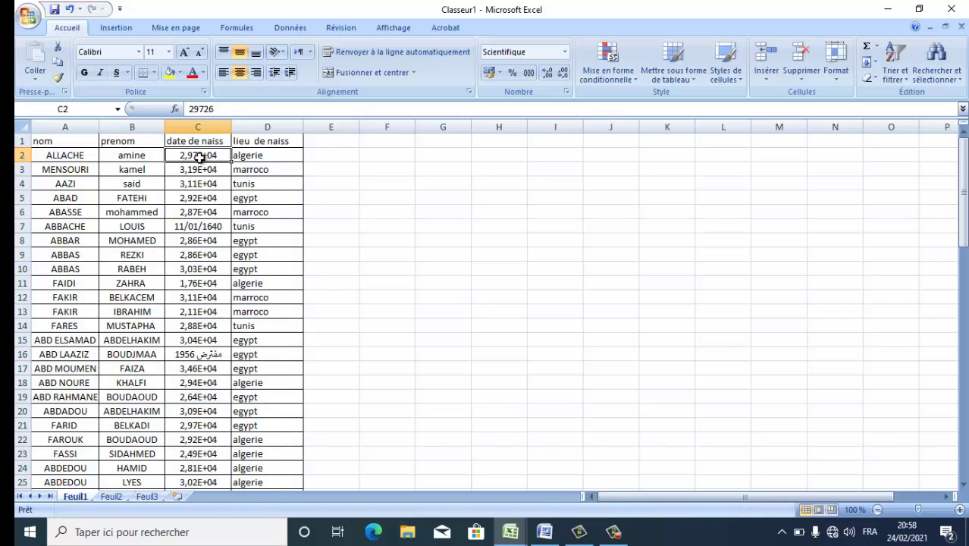
Format the birth dates in C2:C77 with the Date category, type *14/03/2001, and reselect the first date cell.
left_click_drag(199, 156, 200, 269)
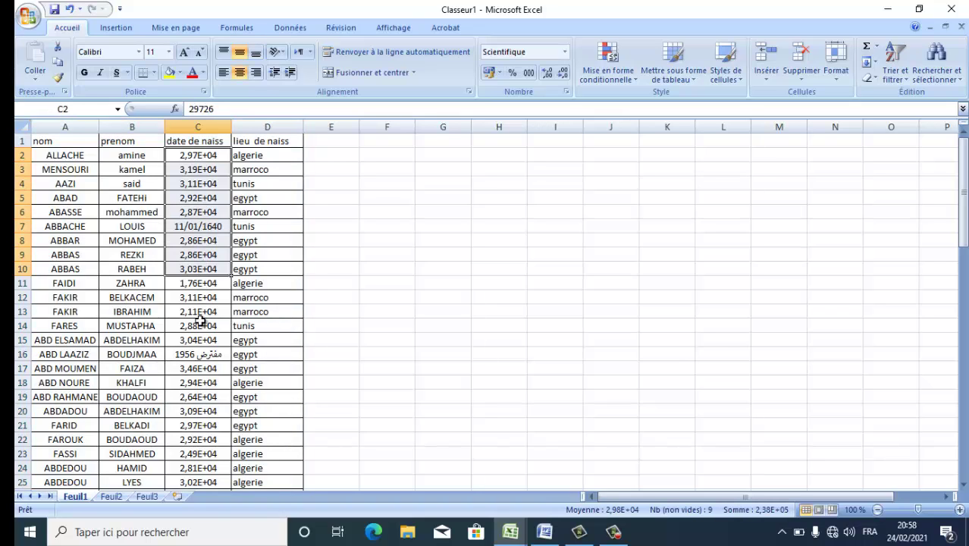
left_click_drag(195, 153, 198, 424)
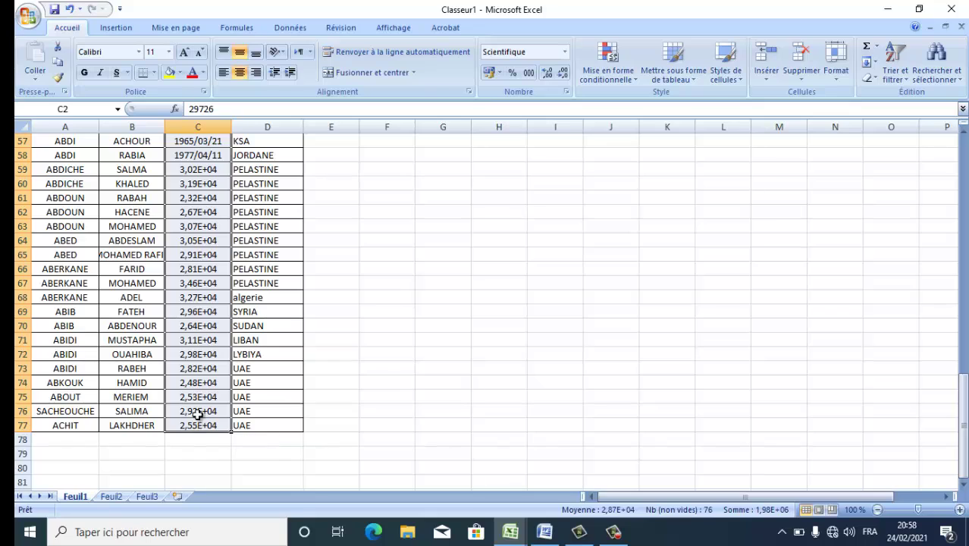
right_click(188, 257)
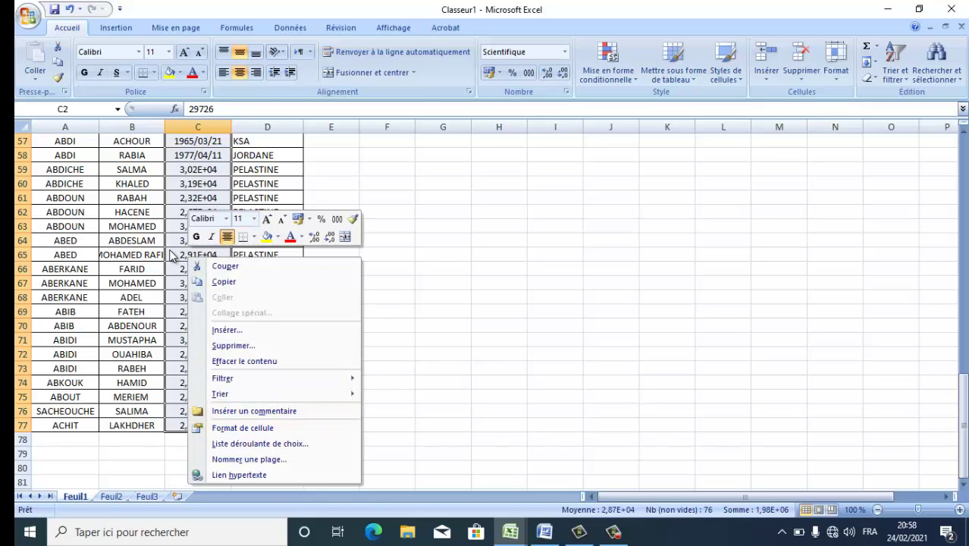
right_click(171, 260)
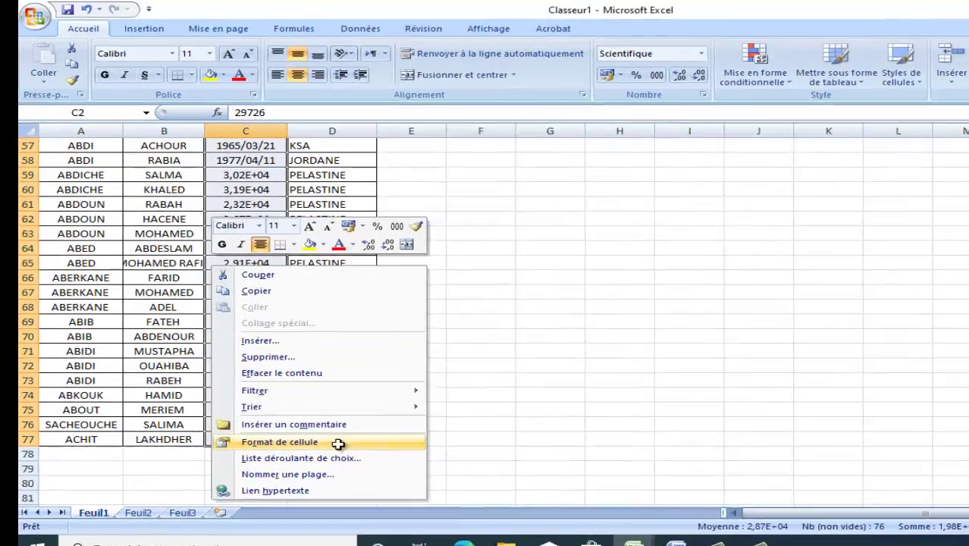
left_click(271, 428)
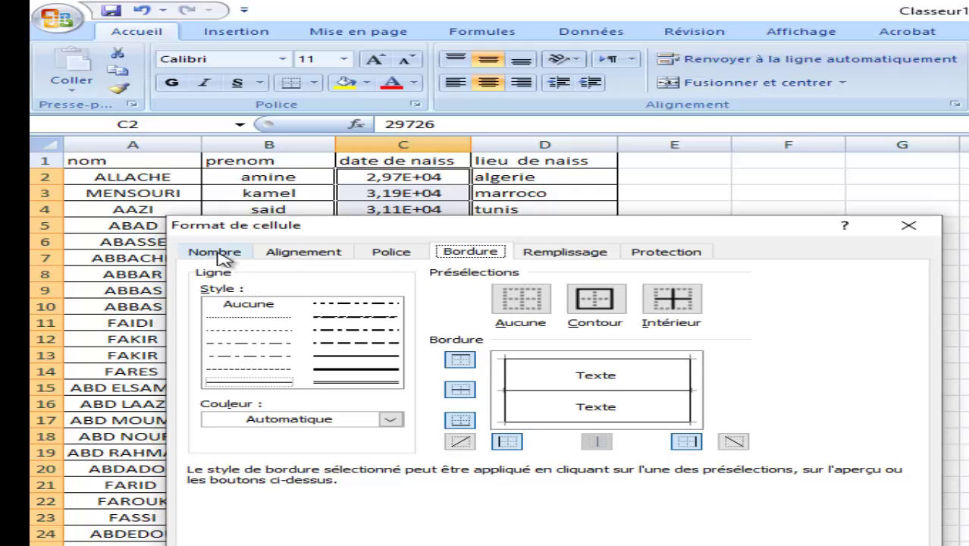
left_click(214, 252)
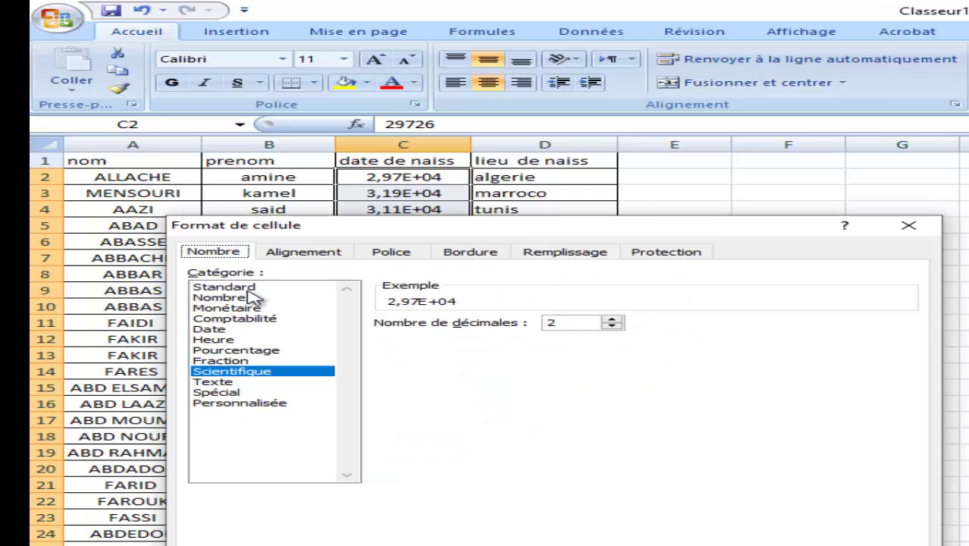
left_click(212, 329)
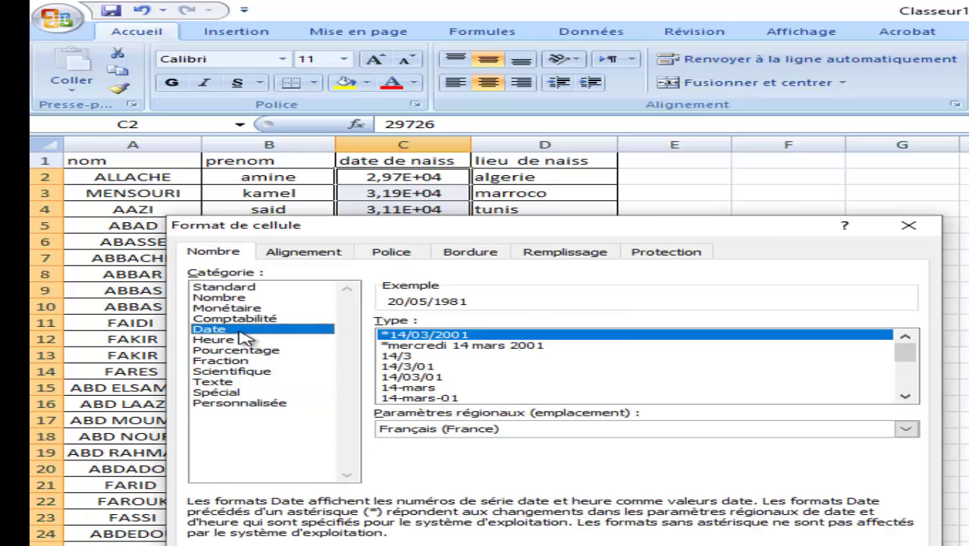
double_click(501, 333)
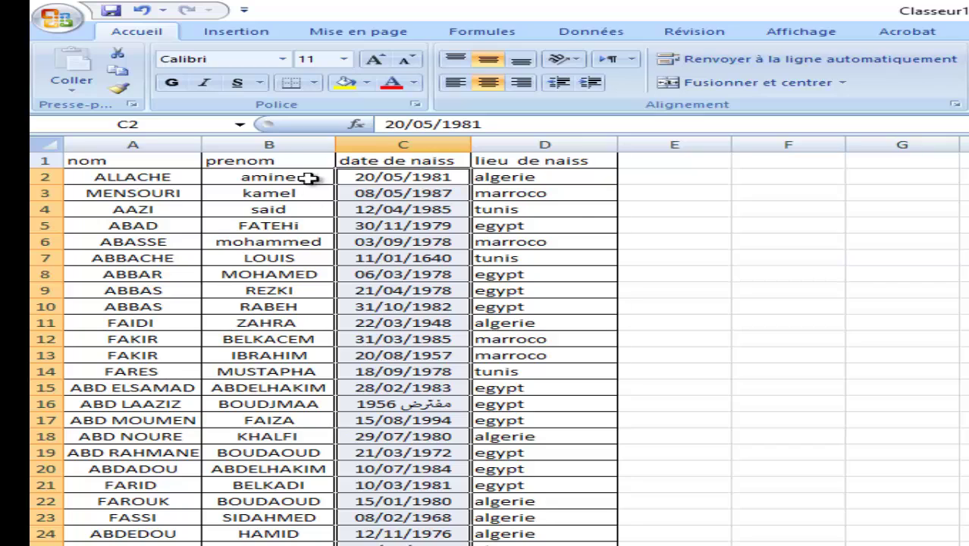
left_click(416, 404)
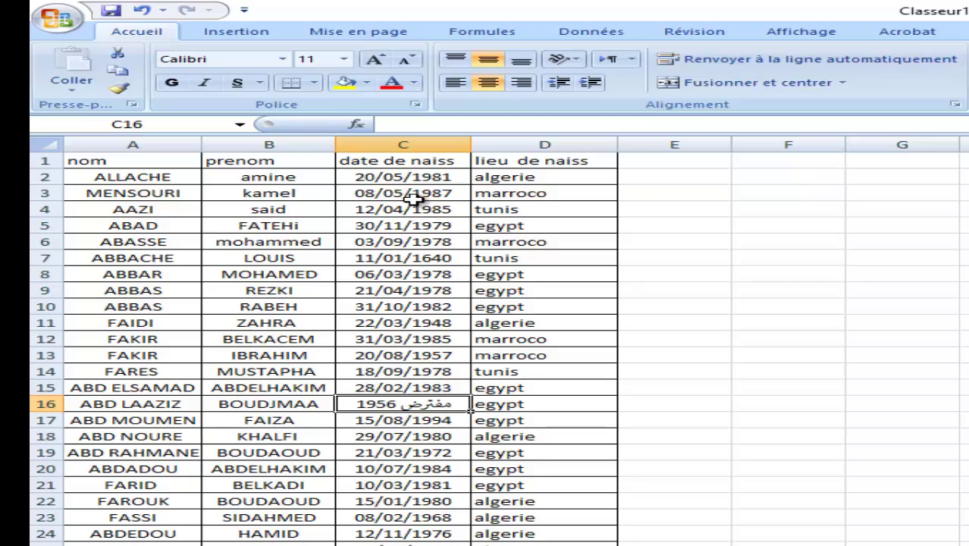
left_click(426, 176)
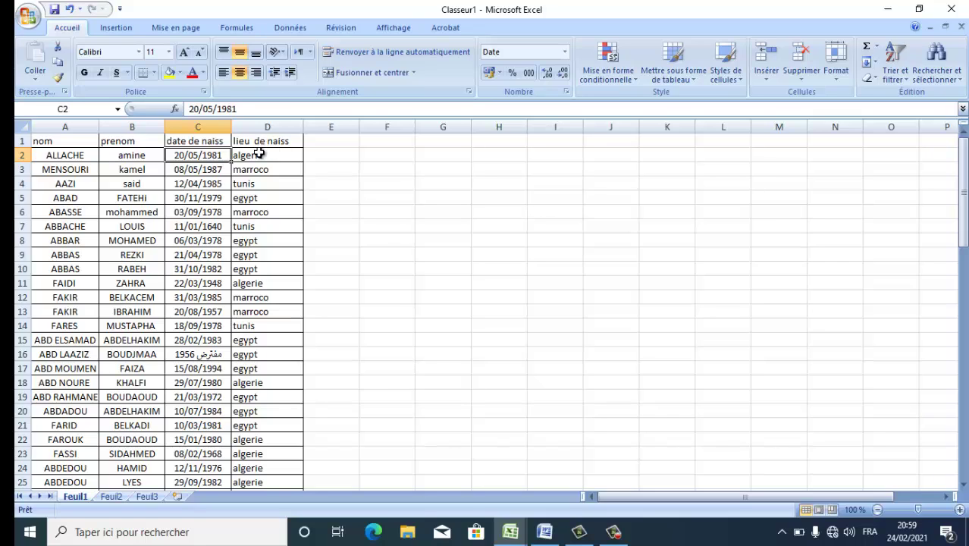
Give the birthplace cells D2:D77 red text and a light blue theme fill.
left_click_drag(258, 155, 266, 450)
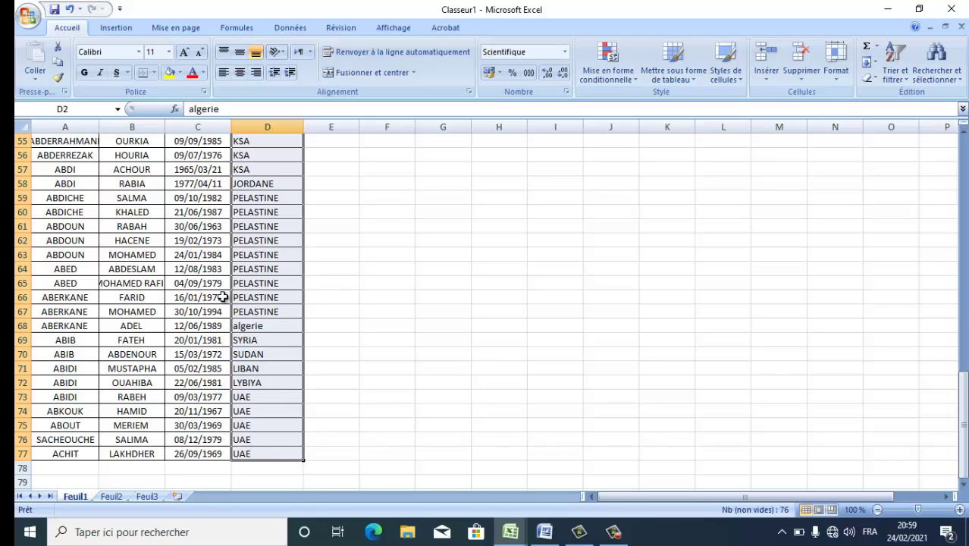
left_click(193, 72)
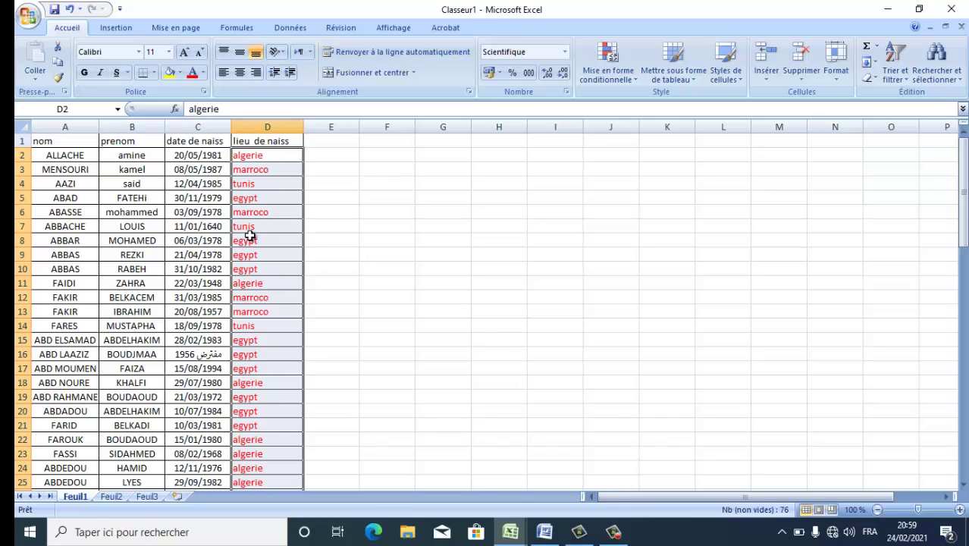
left_click(171, 73)
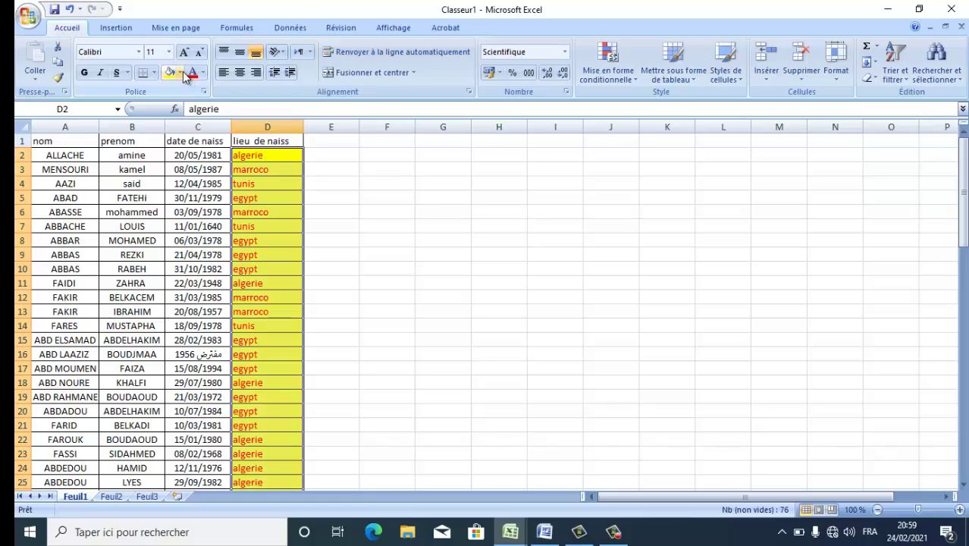
left_click(182, 72)
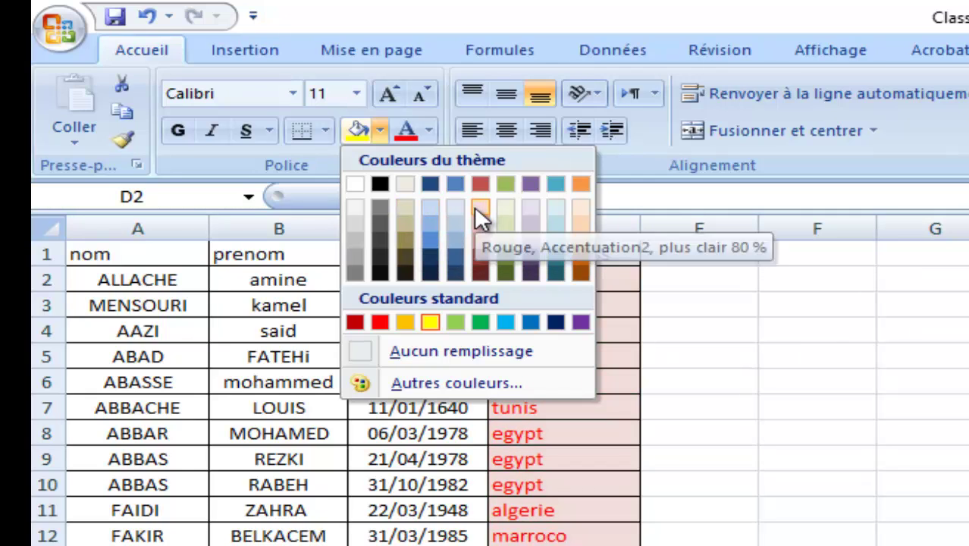
left_click(433, 205)
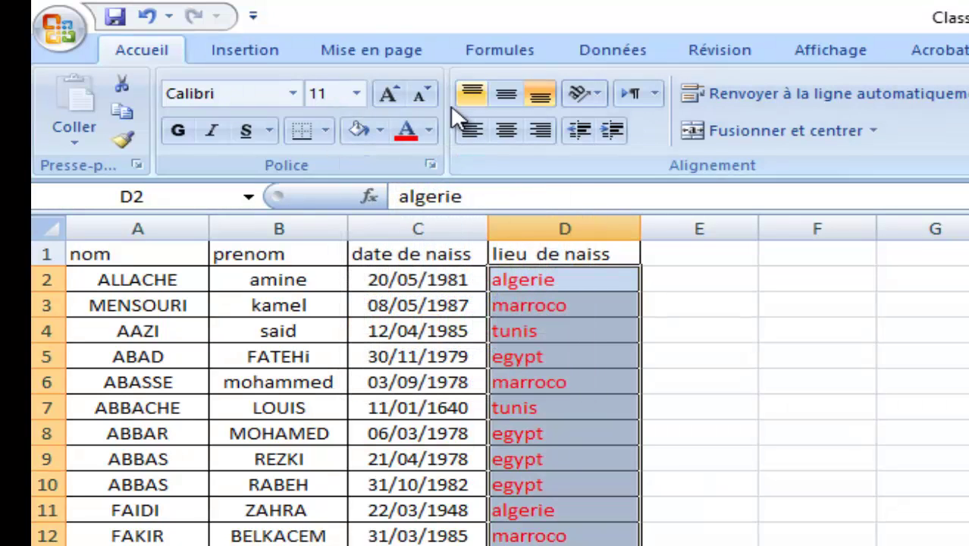
left_click(428, 131)
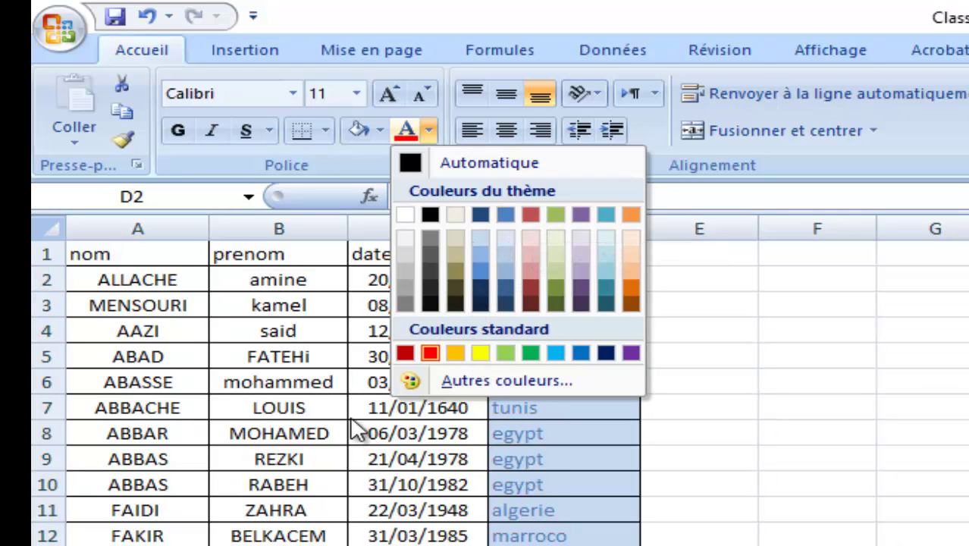
left_click(428, 350)
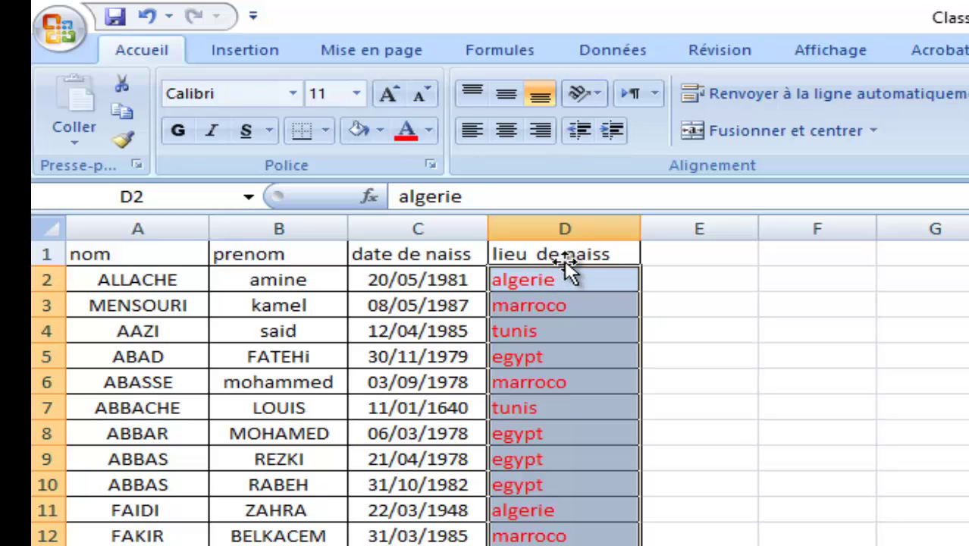
Fill the header cells A1:D1 with a light tan theme colour and deselect them.
left_click_drag(573, 254, 180, 258)
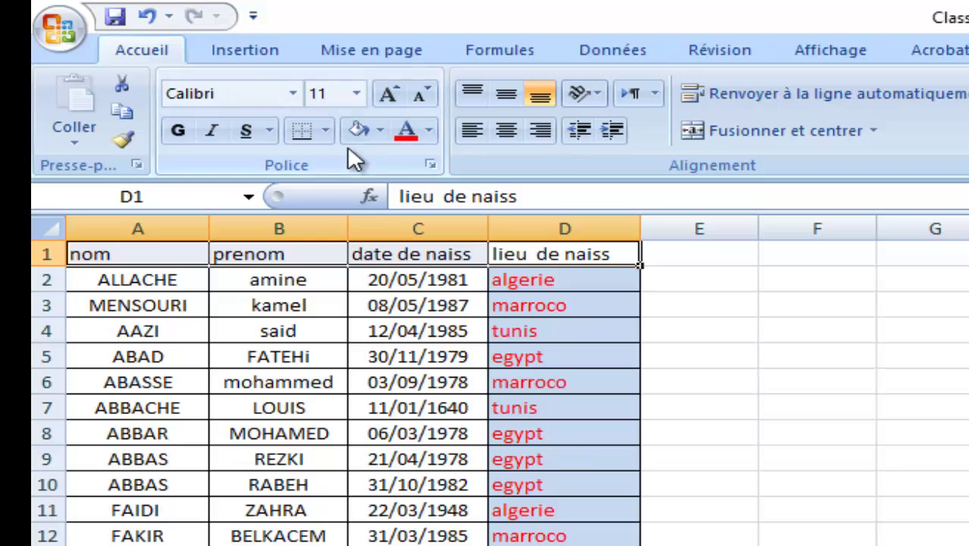
left_click(381, 129)
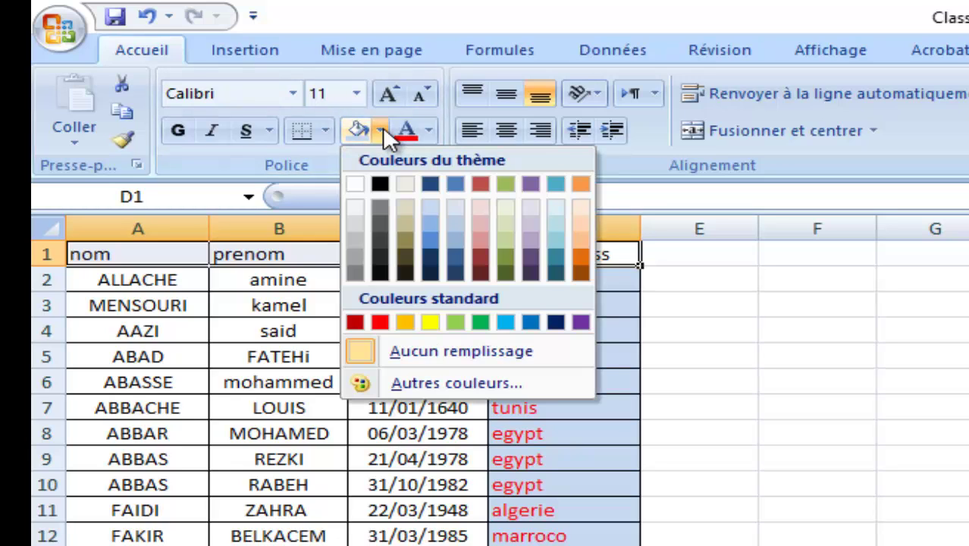
left_click(404, 202)
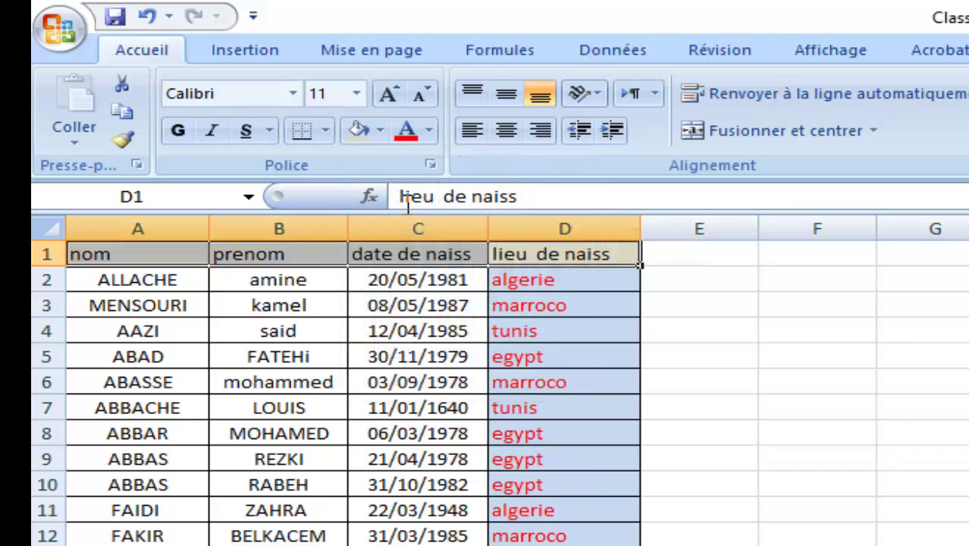
left_click(635, 383)
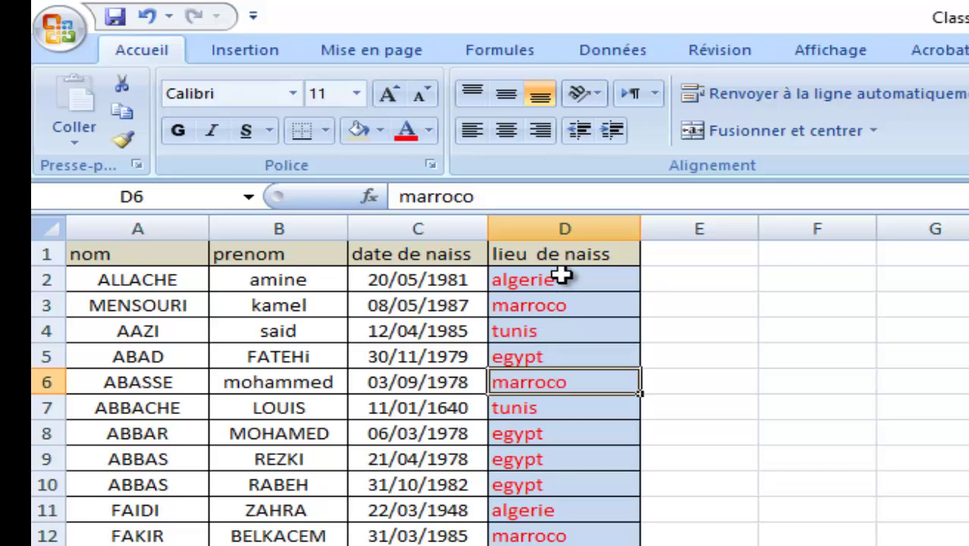
Select the whole table including its headers and set the font size to 22.
left_click(551, 255)
left_click_drag(551, 255, 109, 544)
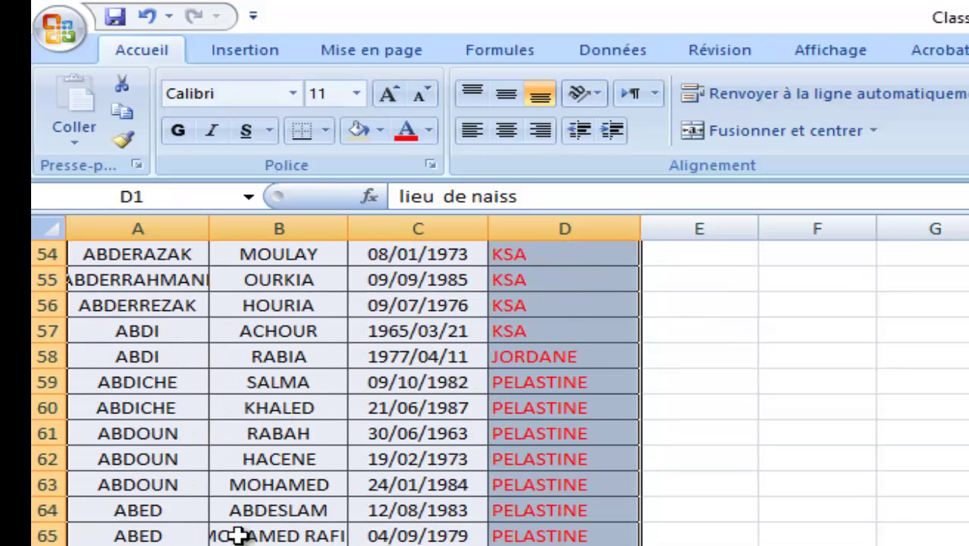
left_click(356, 94)
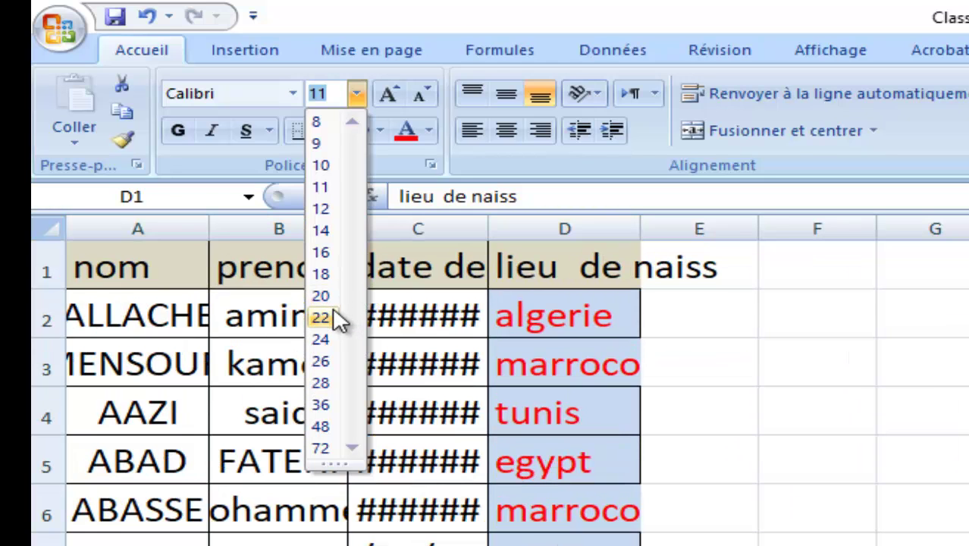
left_click(338, 317)
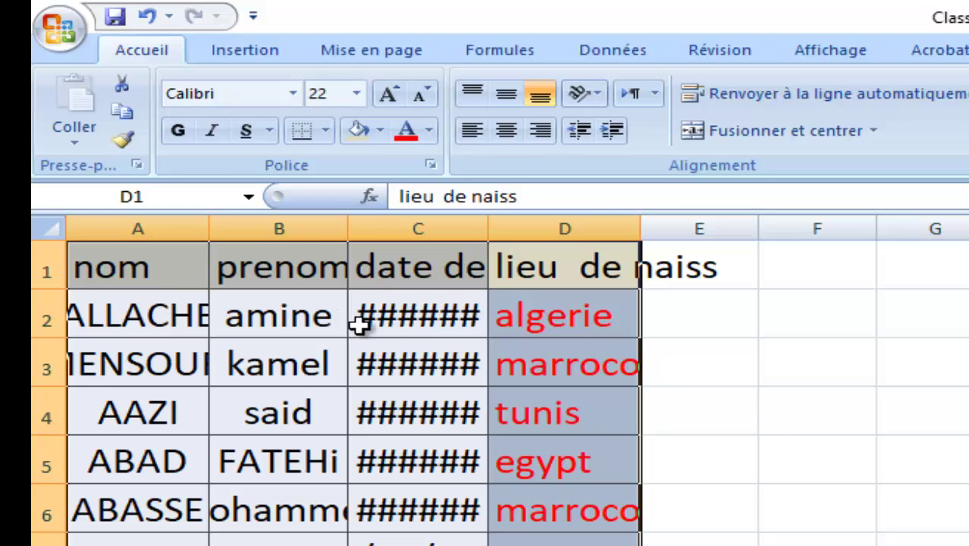
Widen columns C, B, A and D to make room for the enlarged text.
left_click_drag(488, 232, 587, 235)
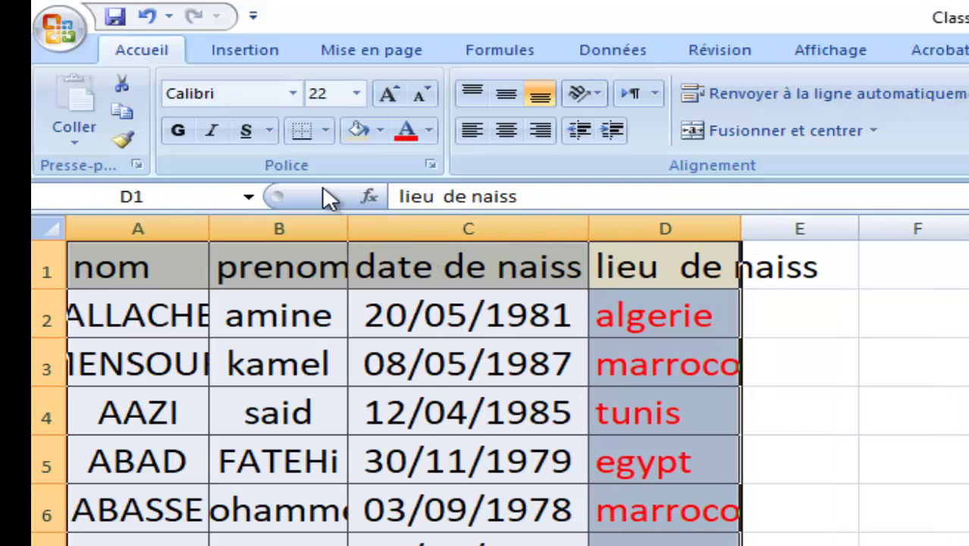
left_click_drag(346, 213, 382, 222)
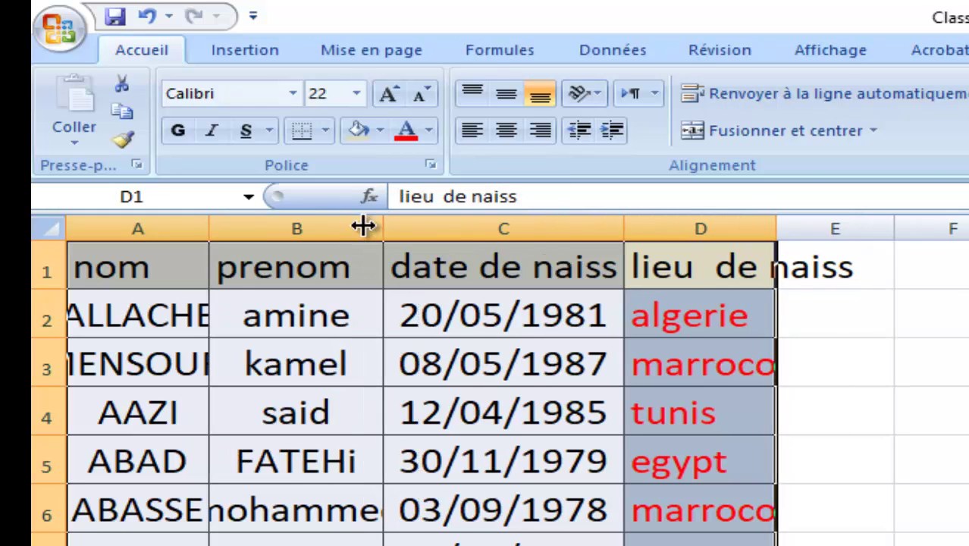
left_click_drag(212, 227, 255, 229)
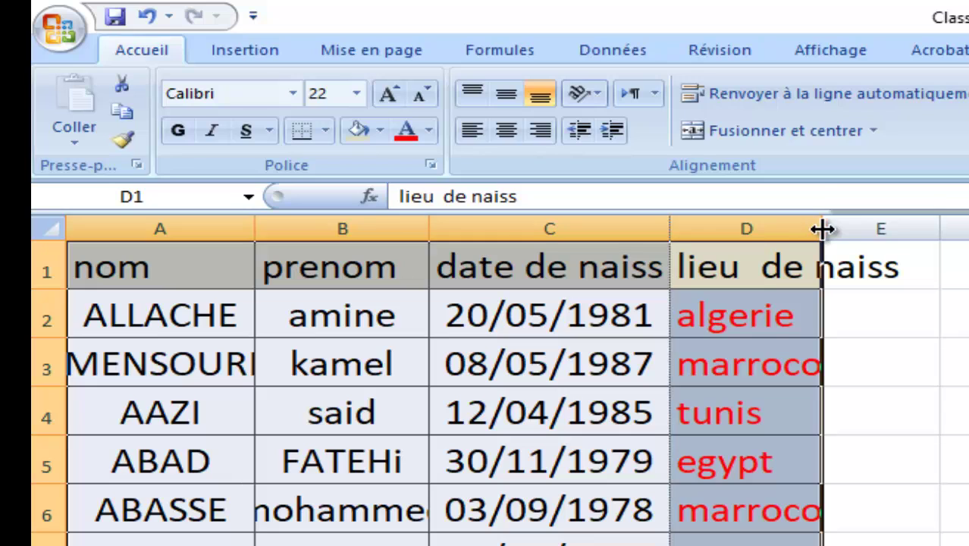
left_click_drag(822, 229, 871, 235)
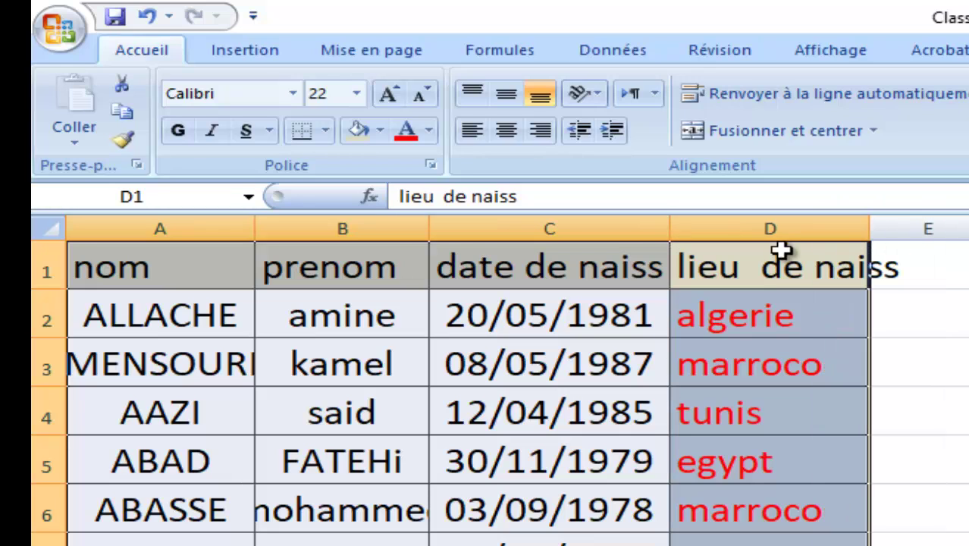
Turn on automatic text wrapping for the lieu de naiss header in D1.
left_click(879, 258)
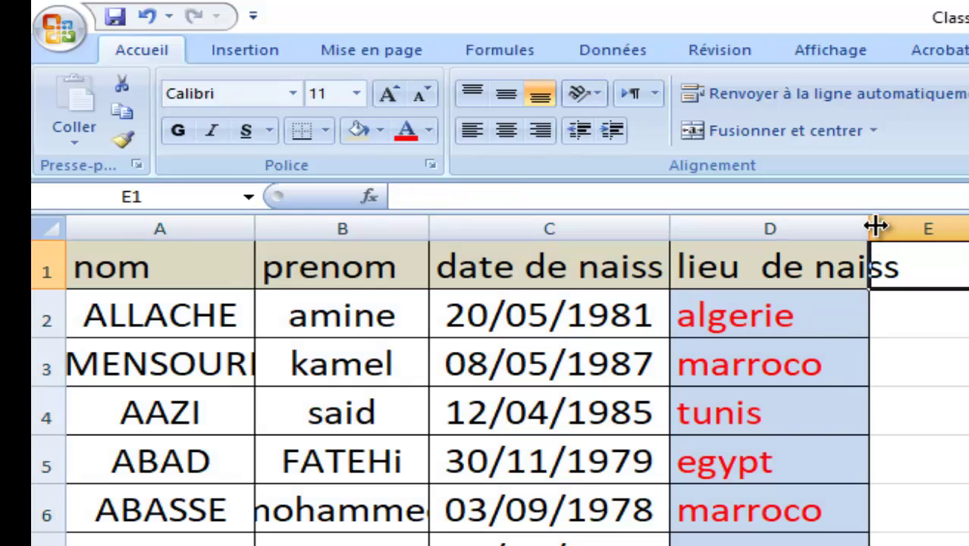
left_click(729, 257)
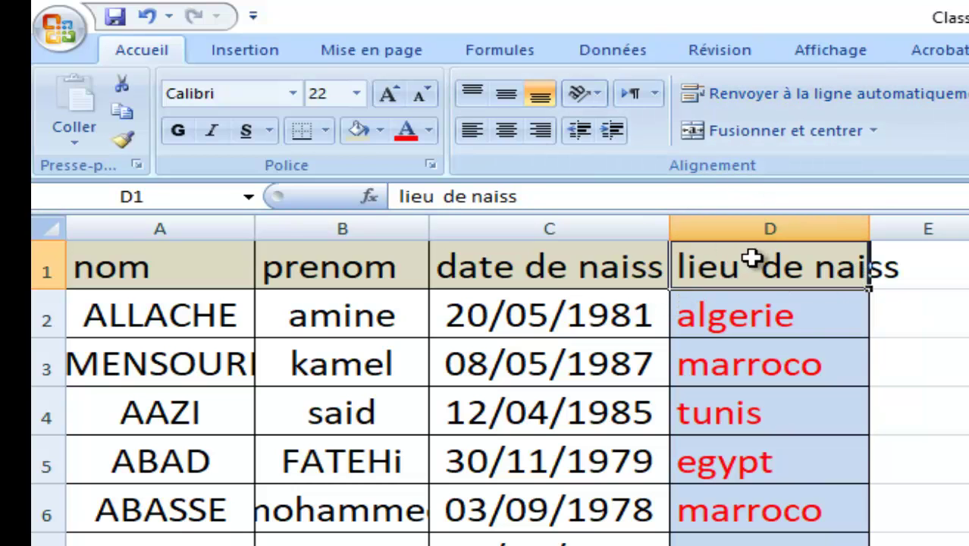
left_click(758, 96)
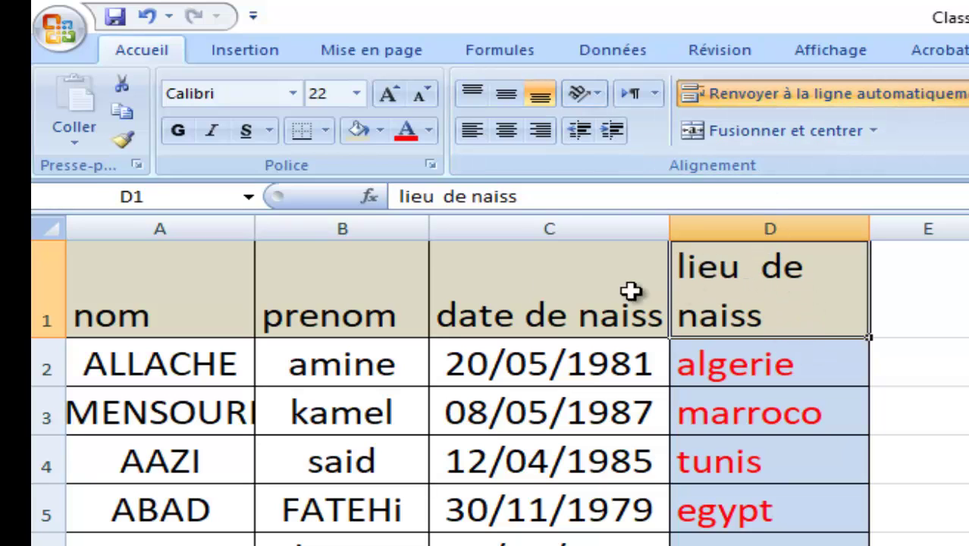
Centre the headers A1:D1 vertically and horizontally, and widen column D so lieu de naiss fits on one line.
left_click_drag(630, 291, 141, 299)
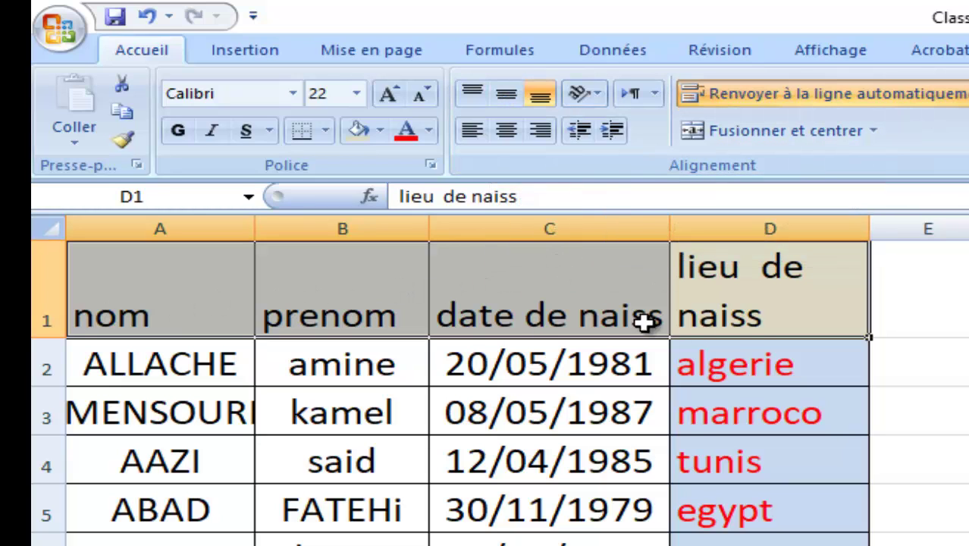
left_click(516, 90)
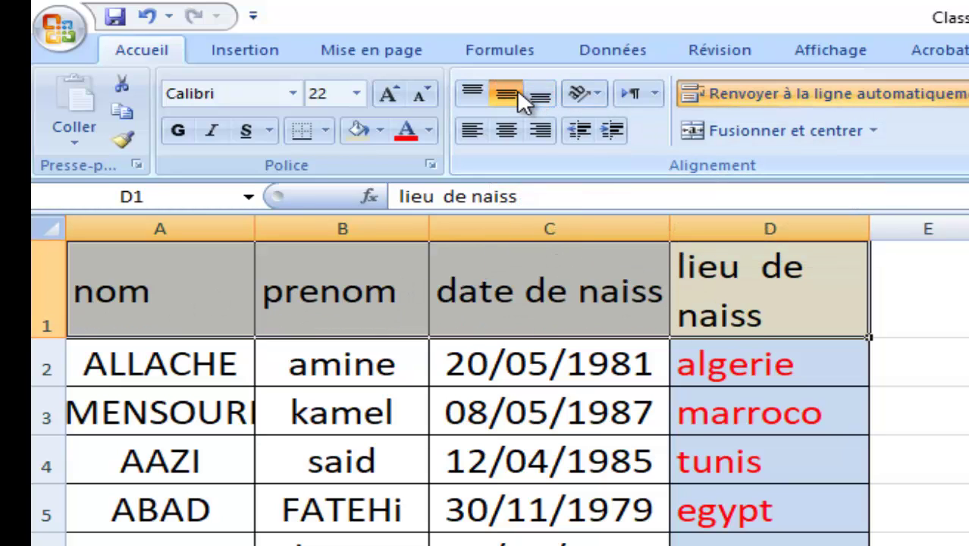
left_click(512, 130)
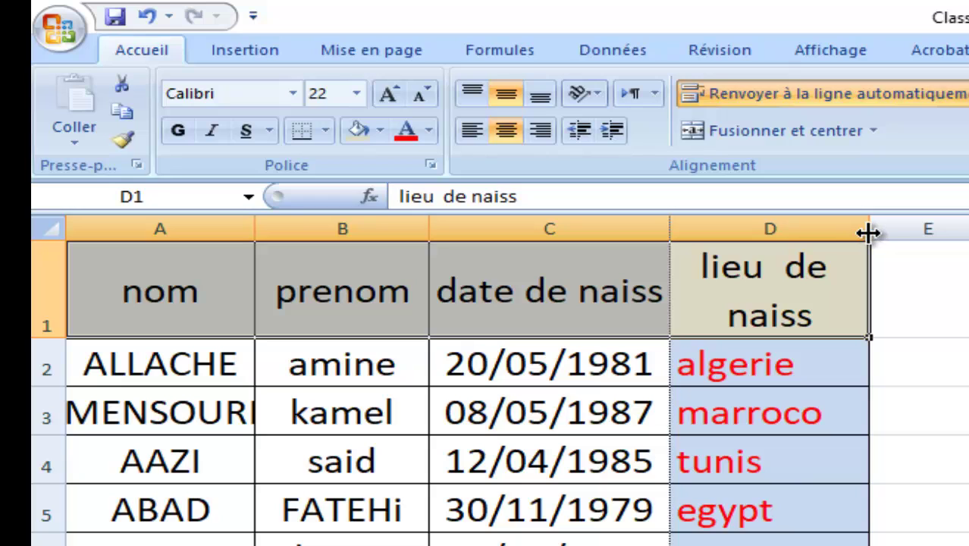
left_click_drag(868, 231, 912, 231)
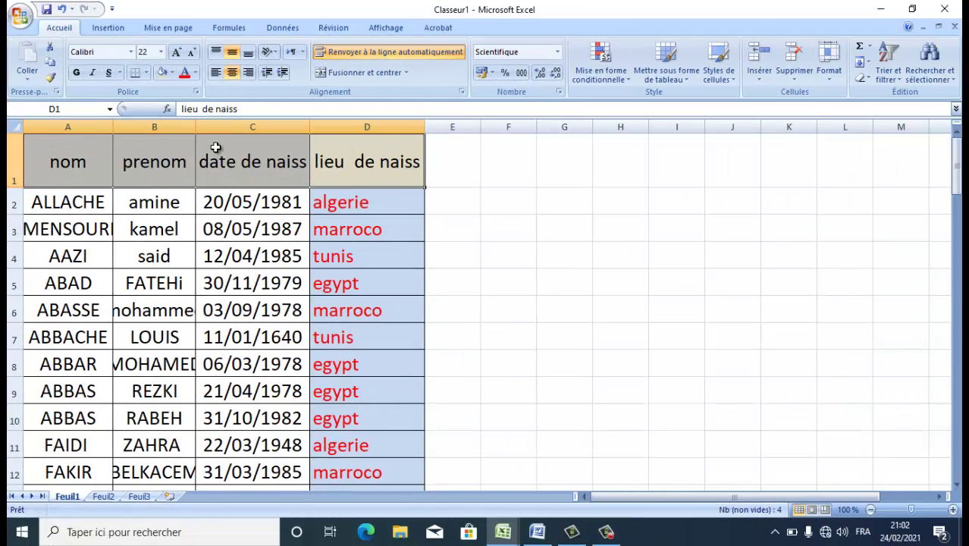
Insert two blank sheet rows above the table's header row.
left_click(265, 166)
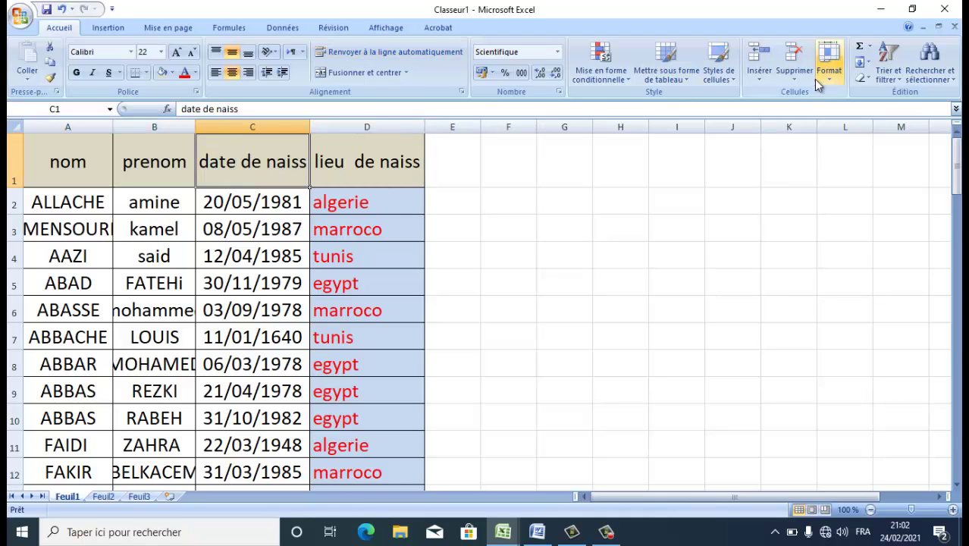
left_click(757, 75)
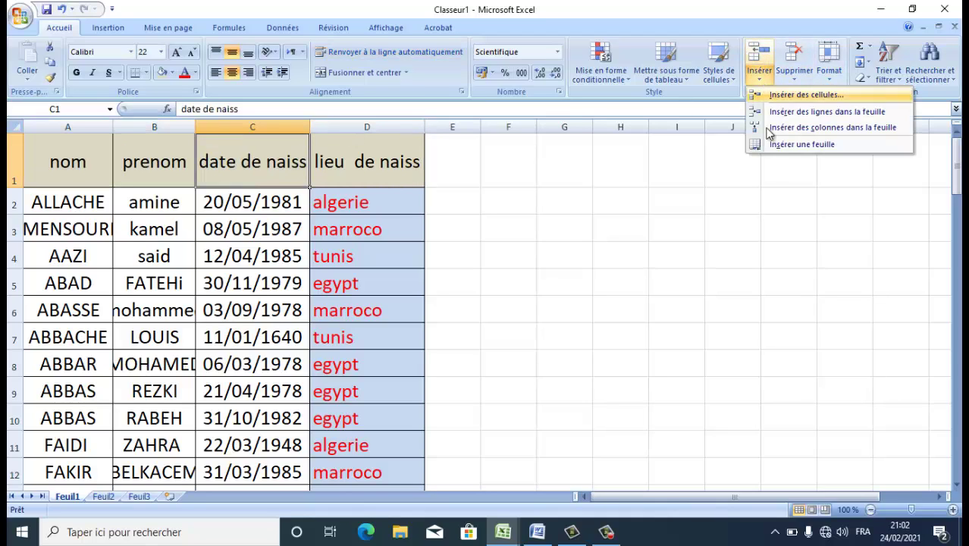
left_click(808, 112)
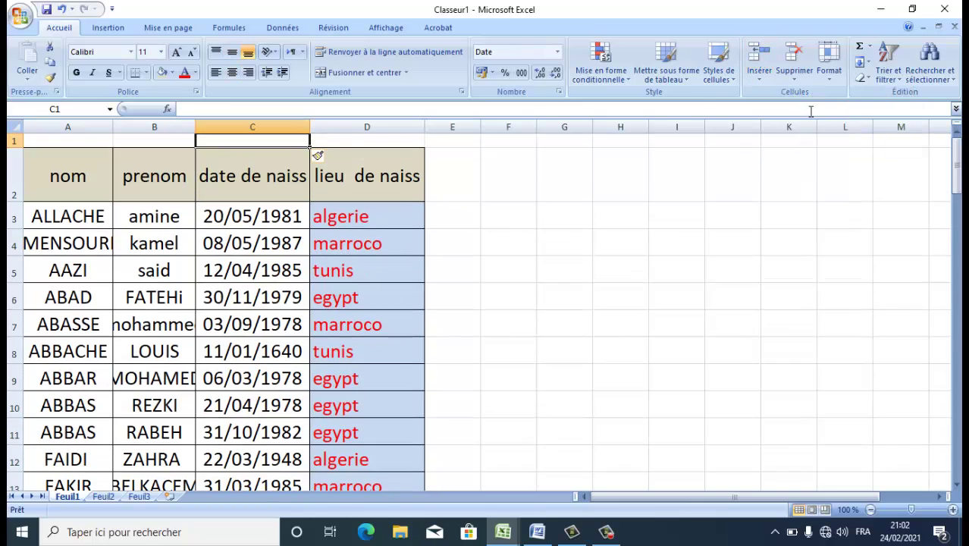
left_click(268, 159)
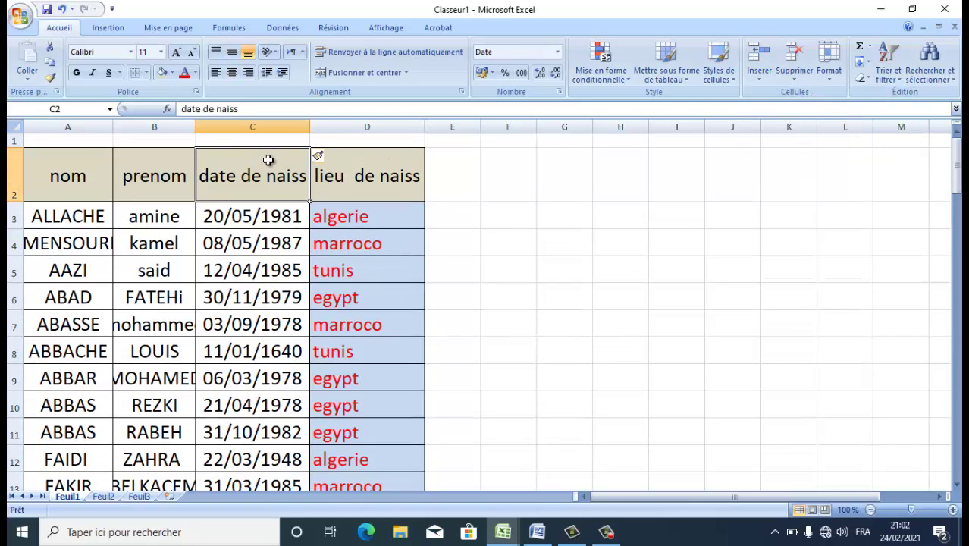
left_click(762, 76)
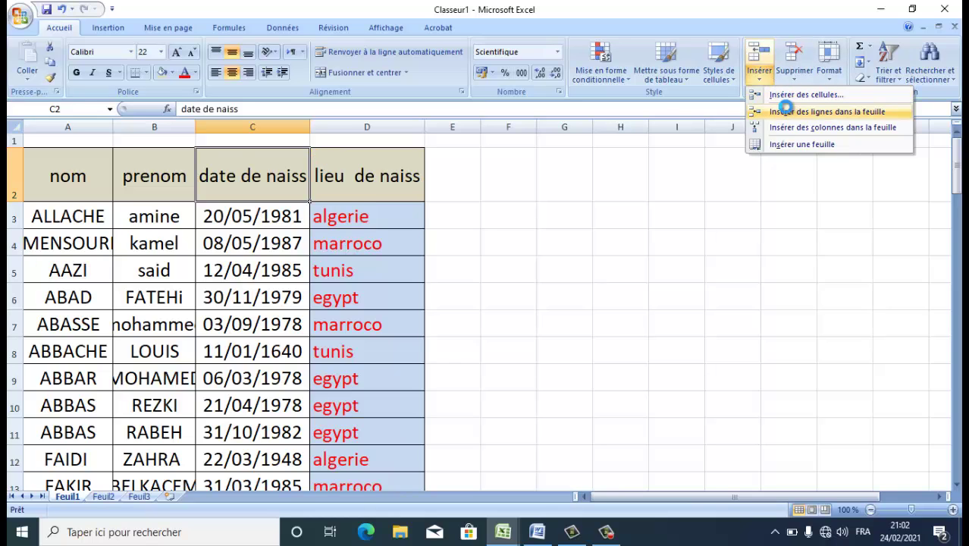
left_click(784, 111)
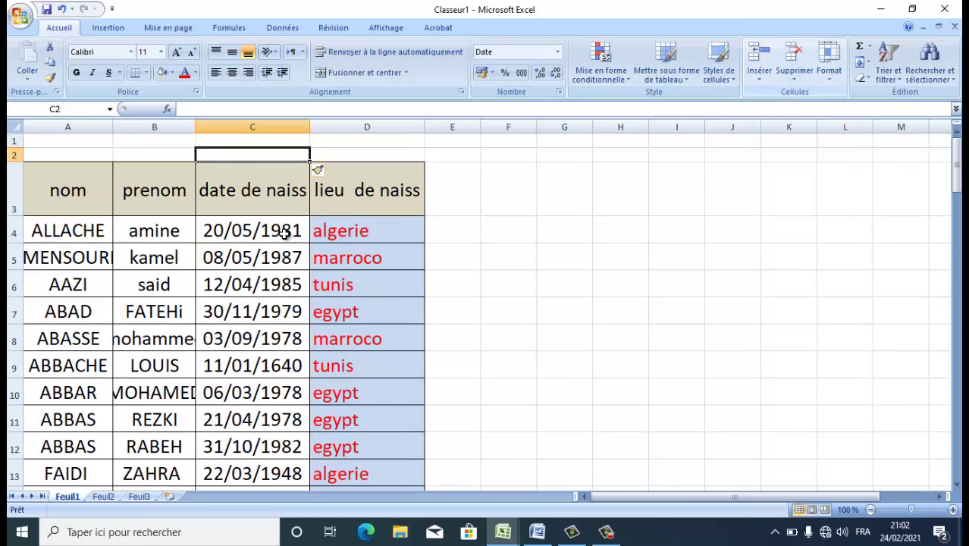
left_click(230, 176)
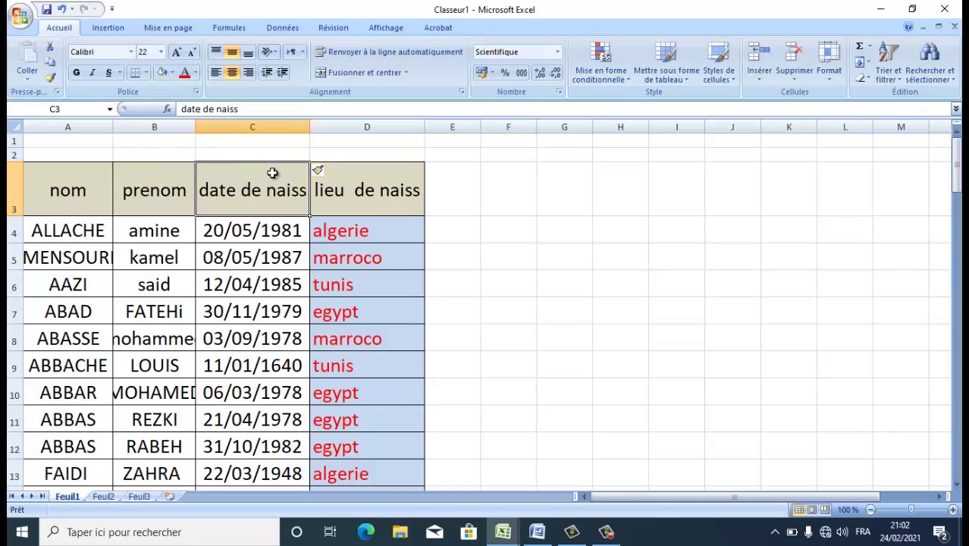
left_click(238, 157)
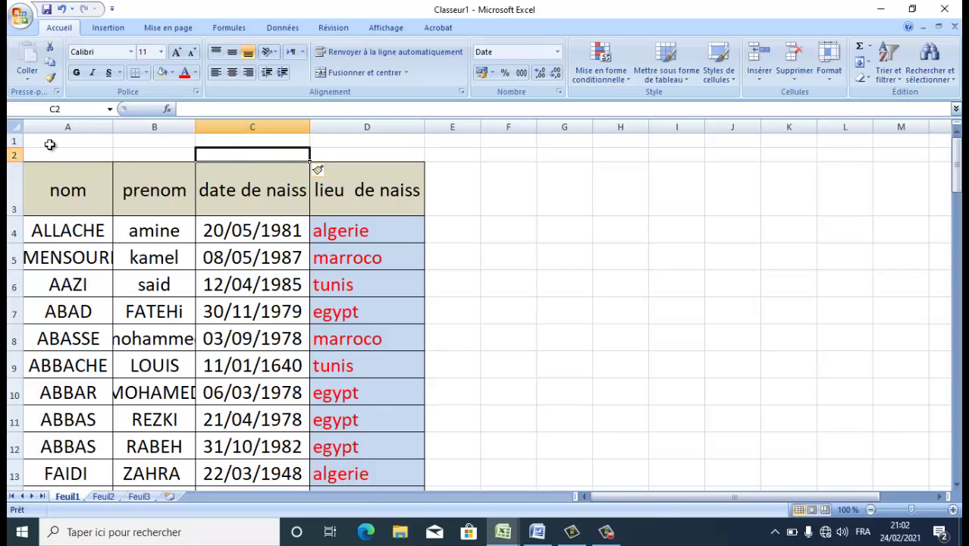
left_click(764, 61)
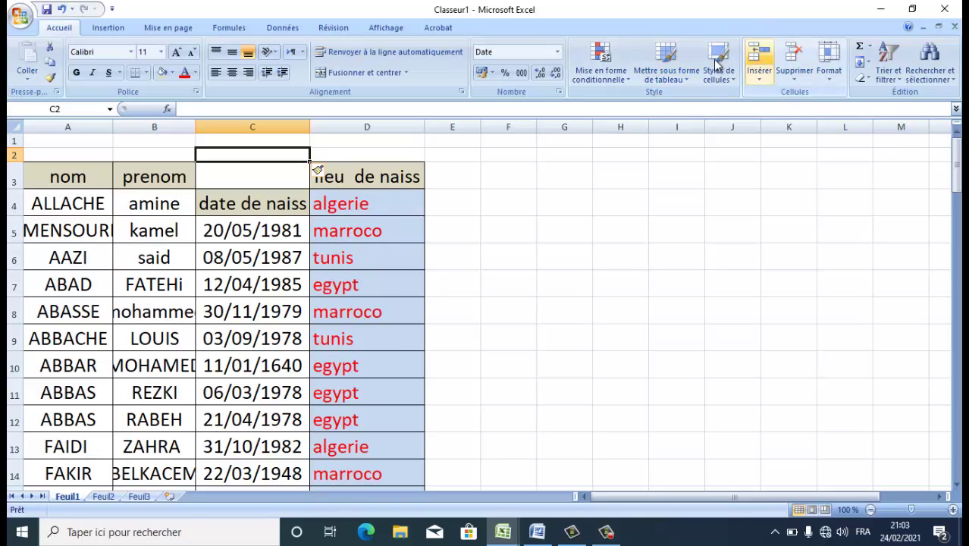
left_click(64, 9)
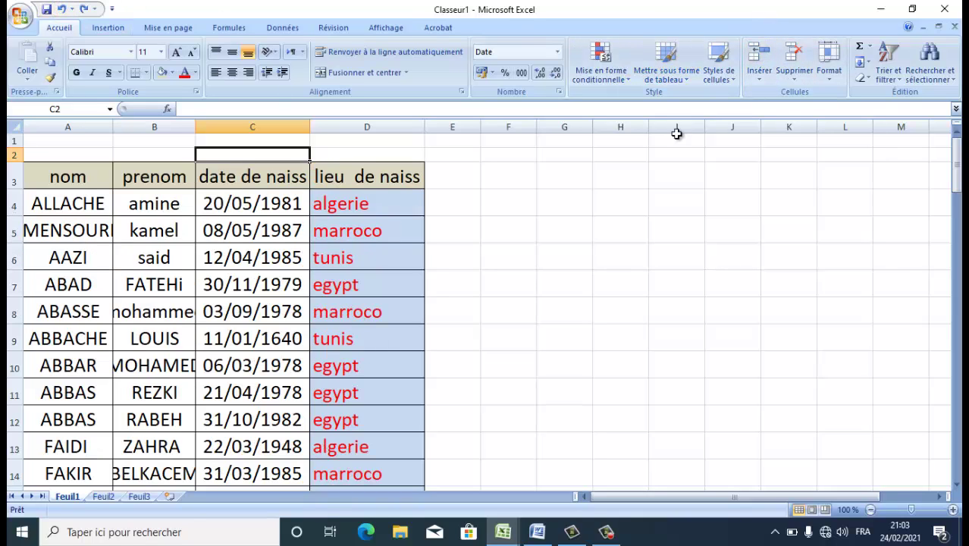
Insert a third blank sheet row above the table's headers.
left_click(764, 76)
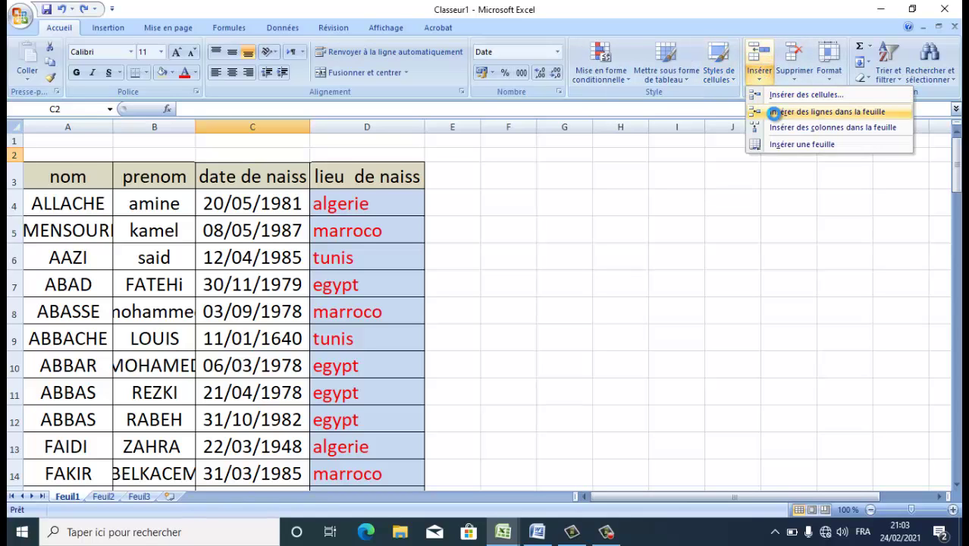
left_click(774, 112)
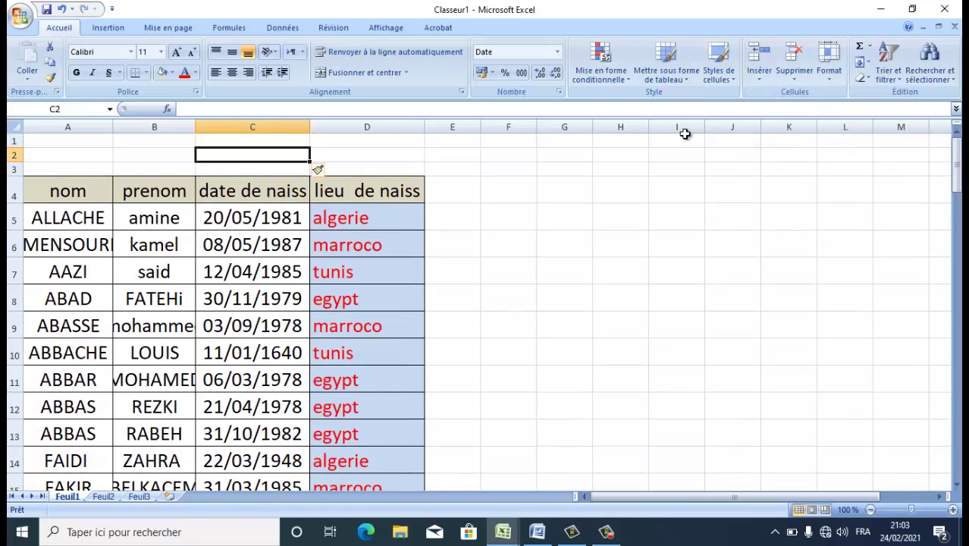
Enter the title liste in cell A2 and enlarge its font size to 36.
left_click(88, 154)
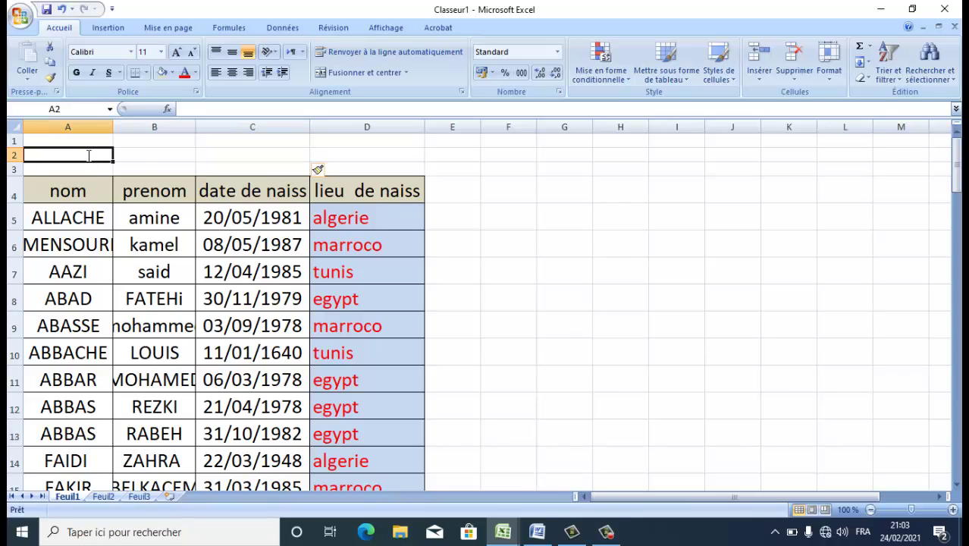
type("liste")
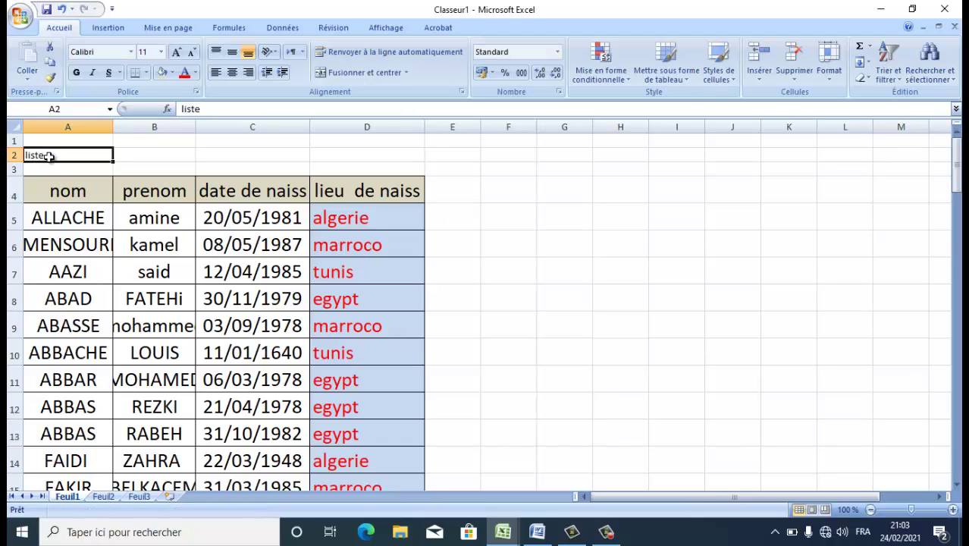
left_click(175, 52)
left_click(175, 52)
left_click(175, 53)
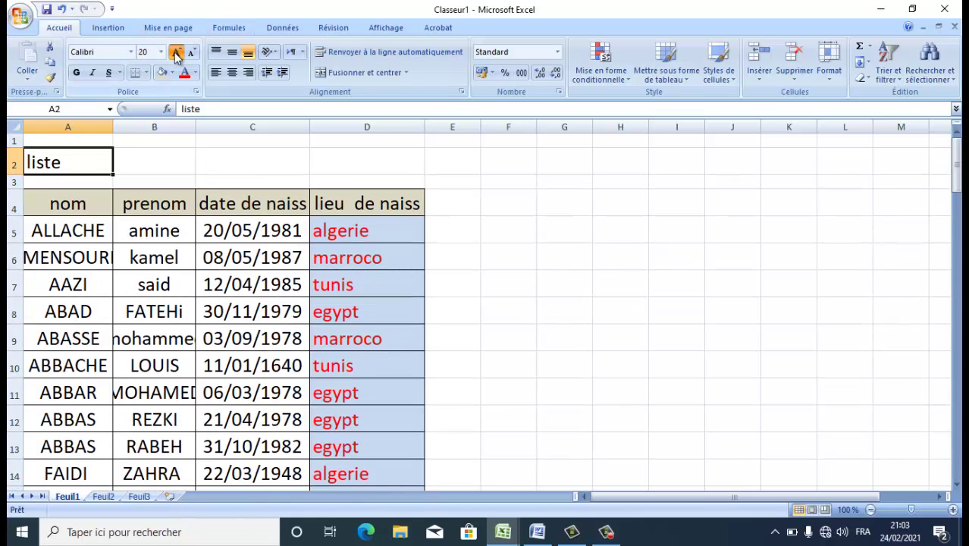
left_click(175, 52)
left_click(175, 52)
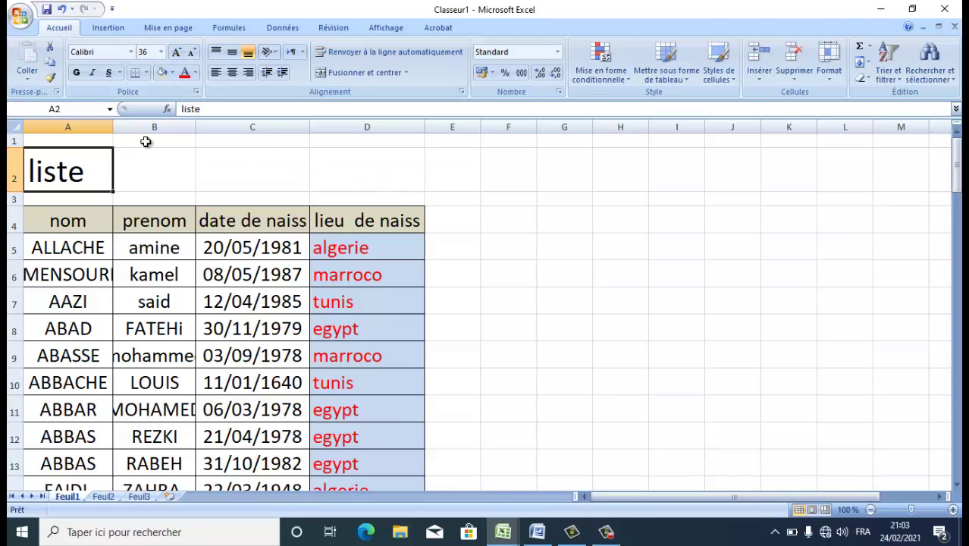
Merge and centre cells A2:D2 so the title spans the table's width.
left_click_drag(342, 185, 94, 172)
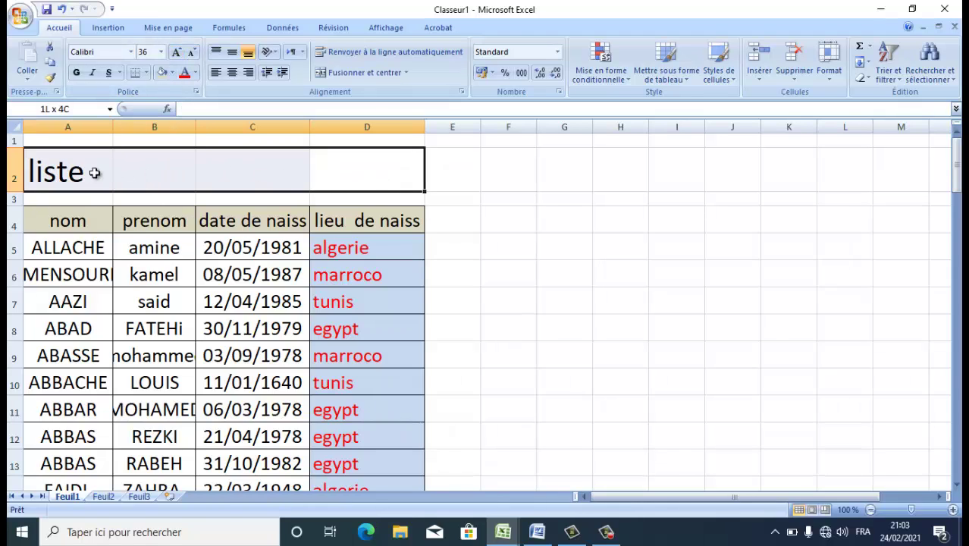
left_click(382, 185)
left_click_drag(346, 183, 97, 170)
left_click(322, 74)
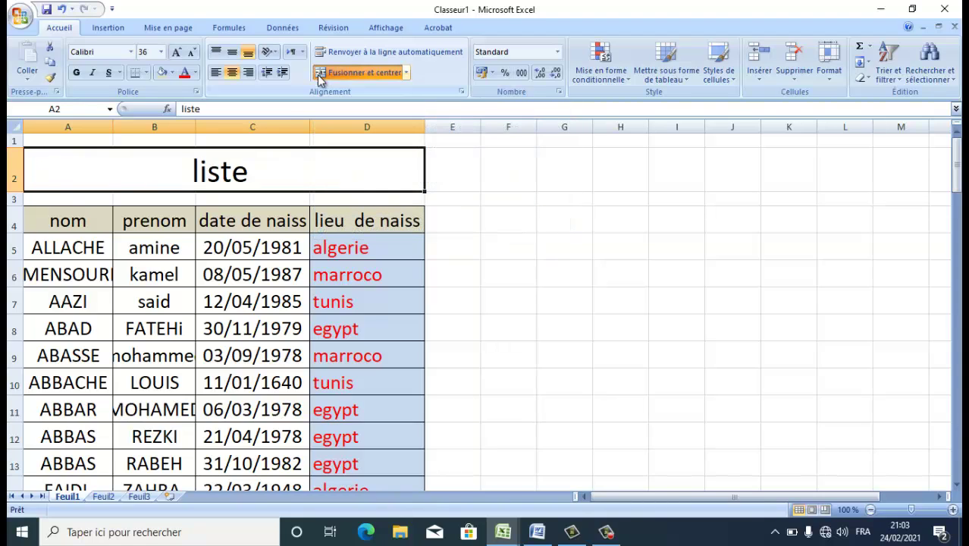
Try left and right alignment on the merged title, then centre it horizontally and vertically.
left_click(219, 75)
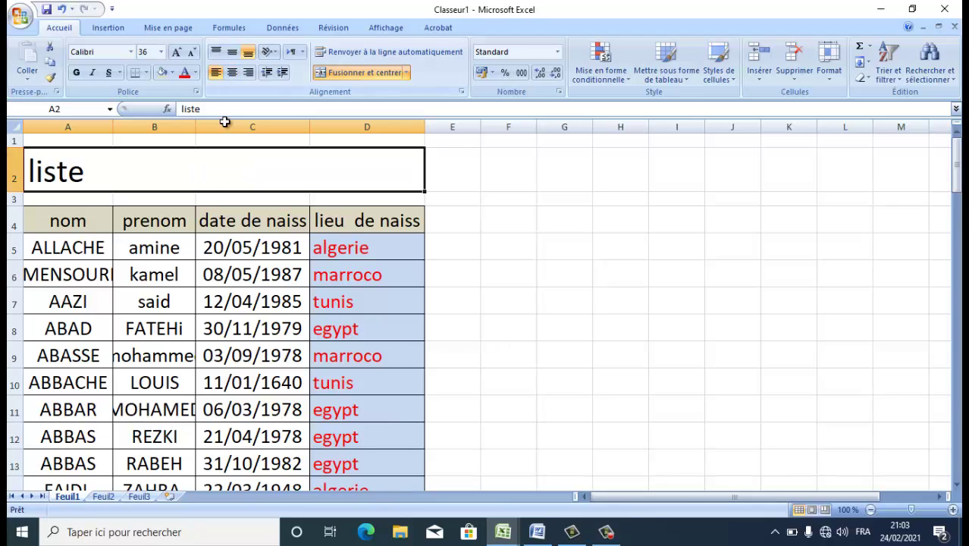
left_click(247, 73)
left_click(232, 73)
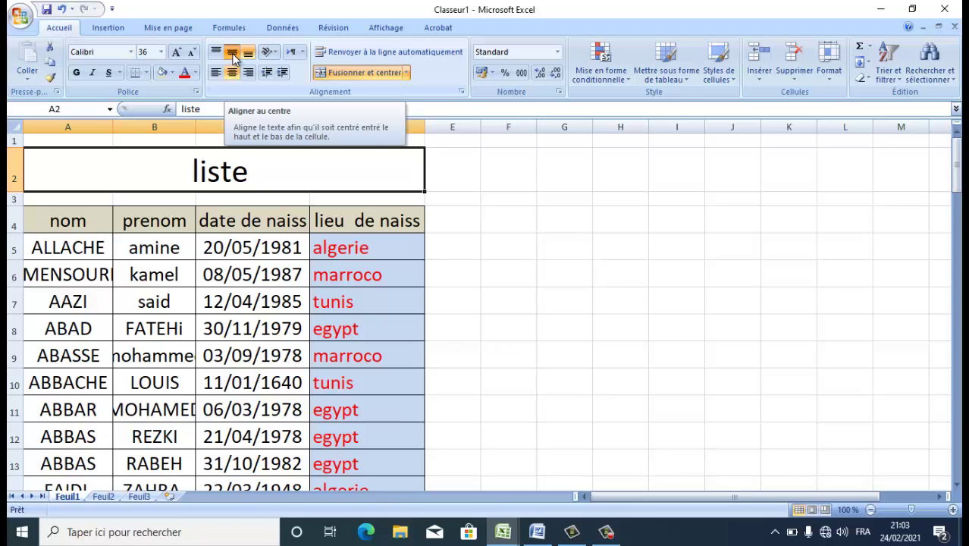
left_click(233, 54)
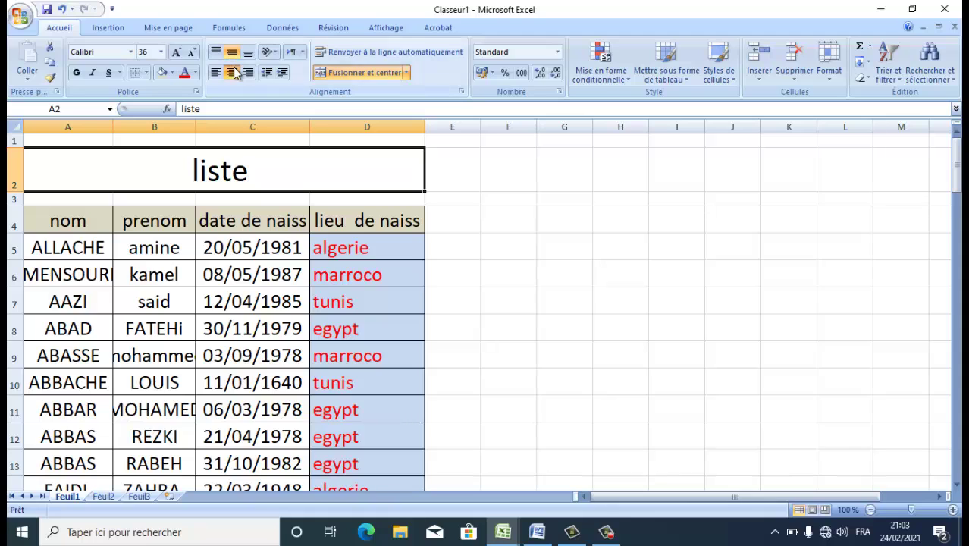
Extend the title in the merged cell A2 to read liste des personnes.
double_click(253, 179)
type("des ")
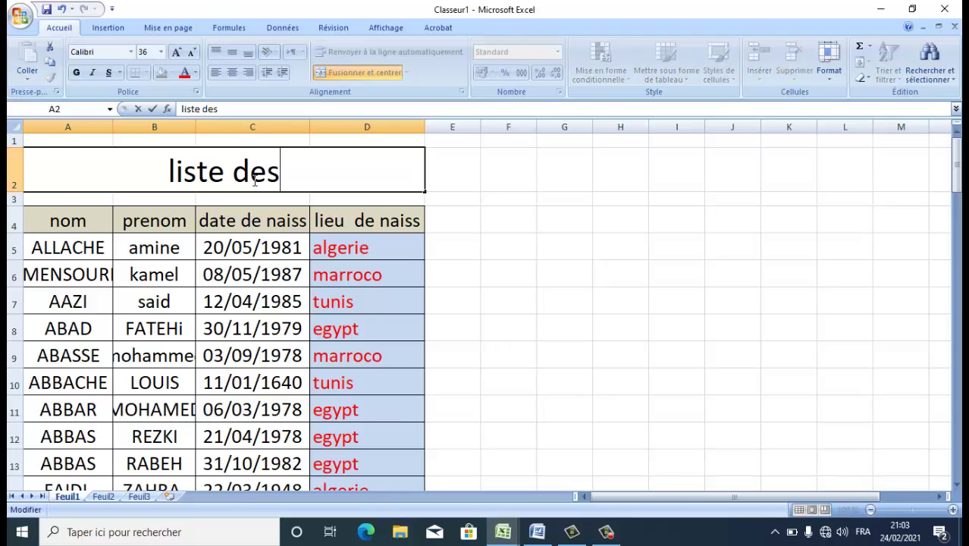
type("per")
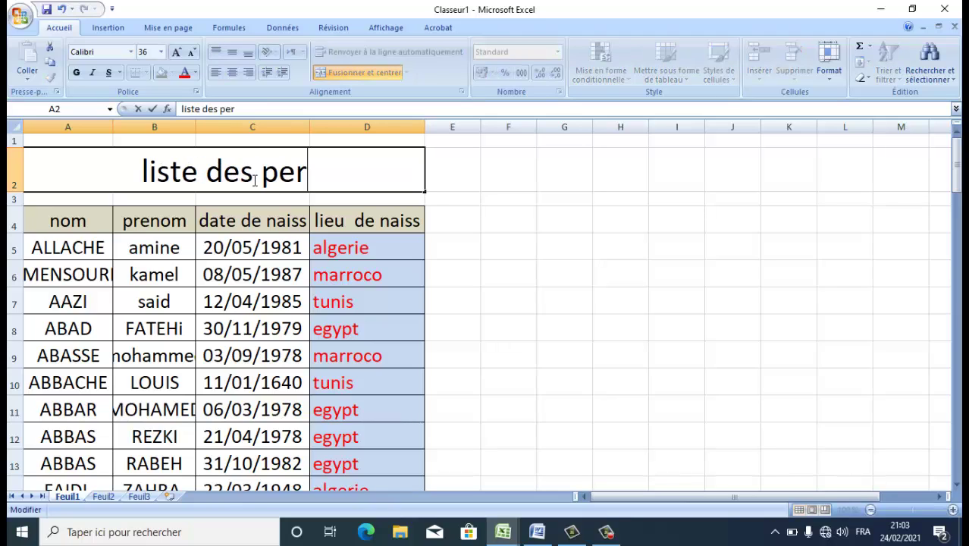
type("soone==")
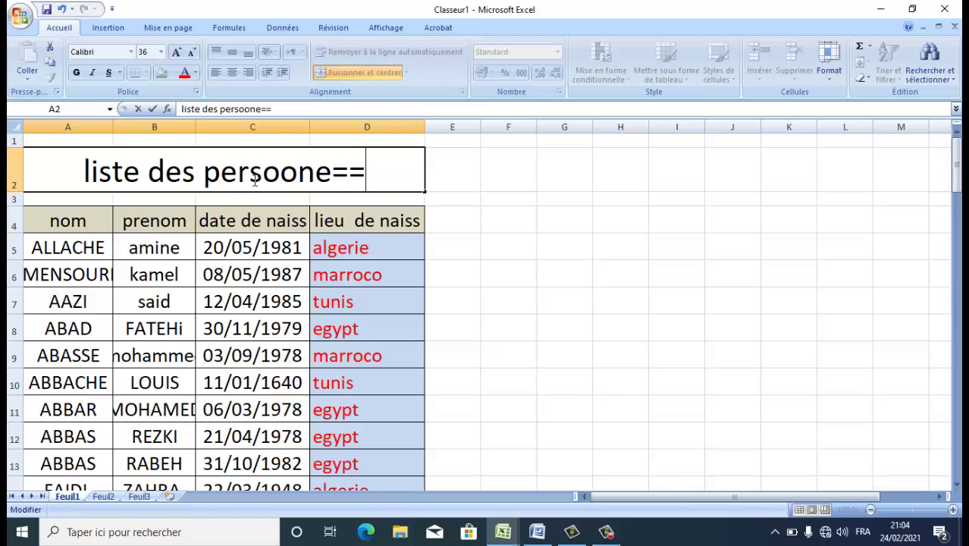
key("BackSpace")
key("BackSpace")
key("BackSpace")
key("BackSpace")
key("BackSpace")
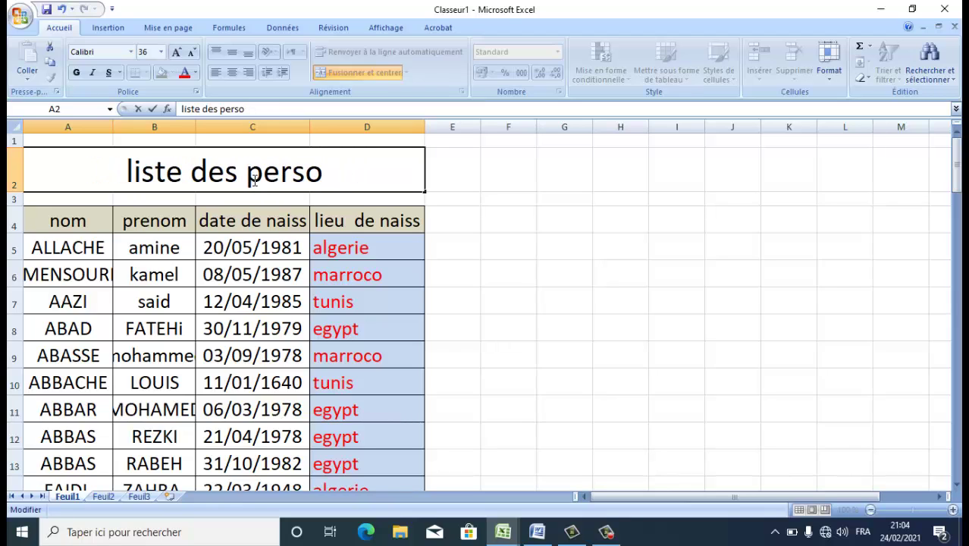
type("nnes")
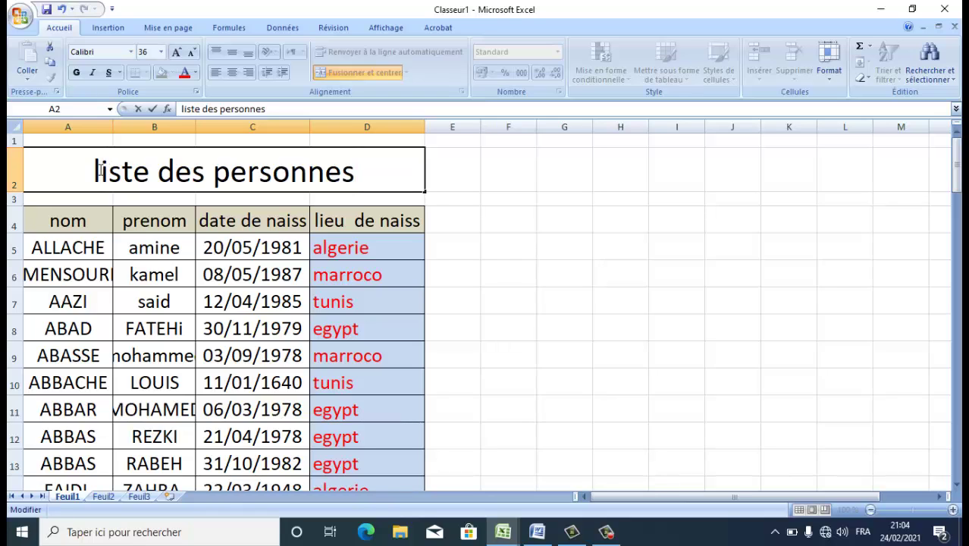
Capitalise the title's first letter so it reads Liste des personnes.
left_click(98, 170)
key("Delete")
type("L")
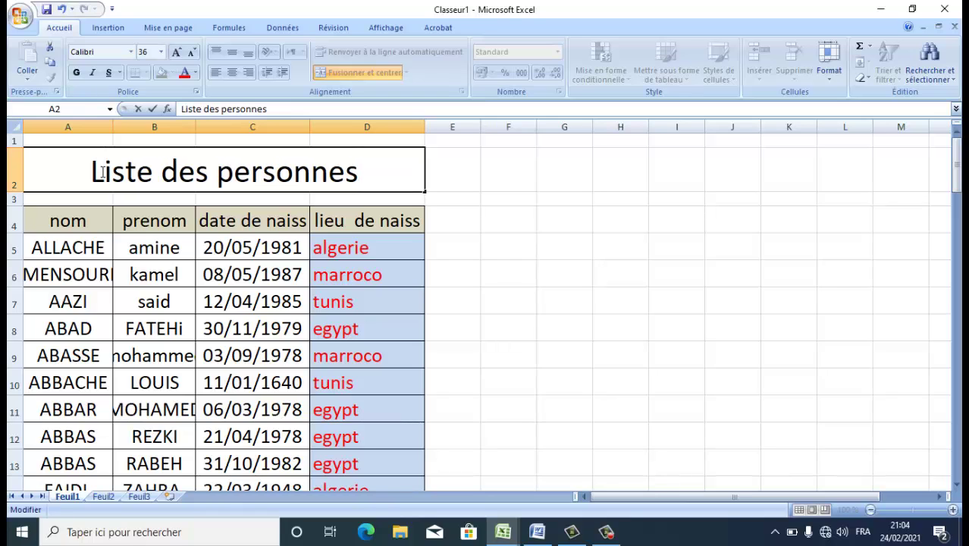
left_click(200, 208)
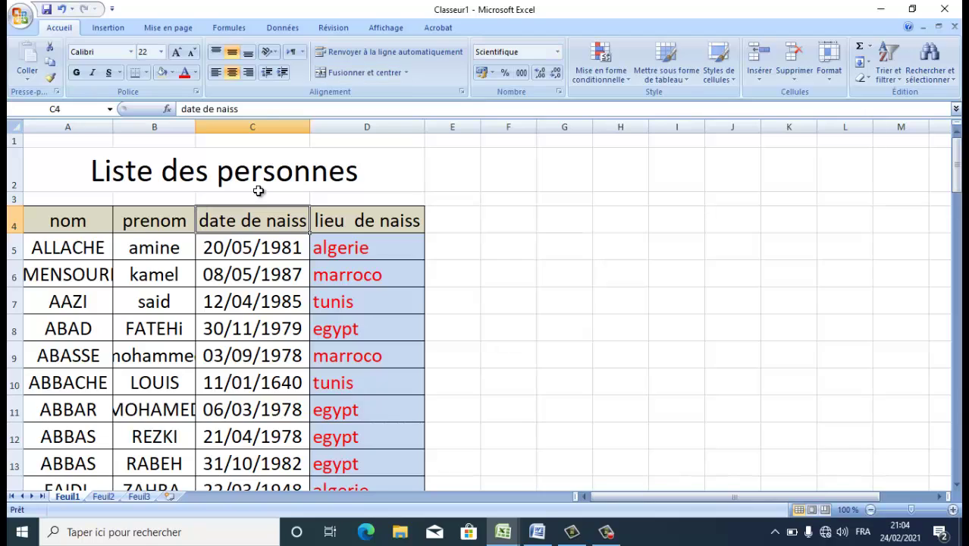
left_click(289, 177)
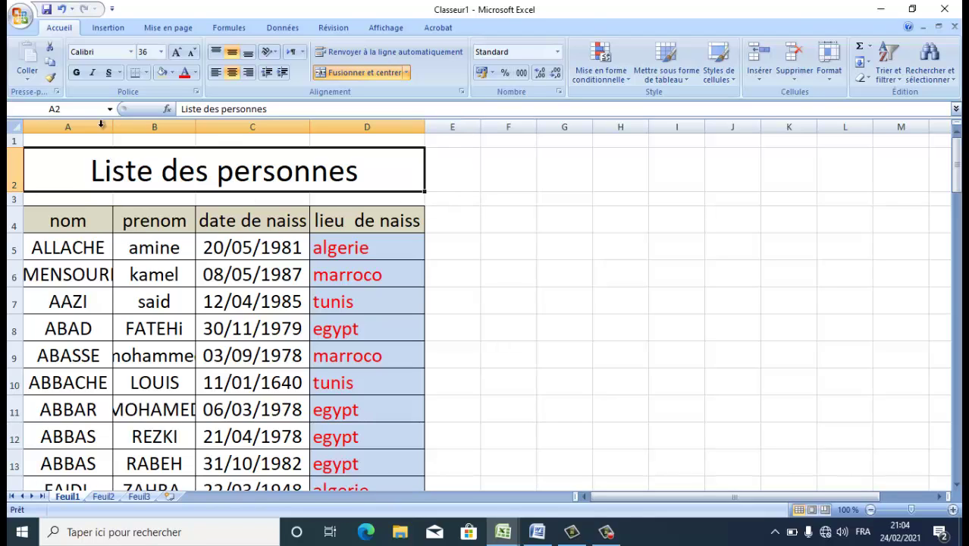
right_click(252, 173)
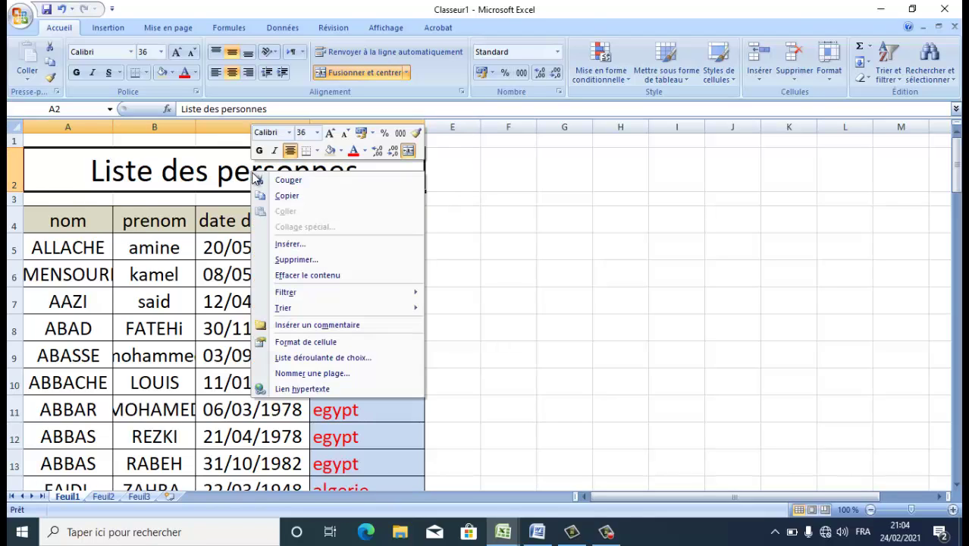
left_click(353, 342)
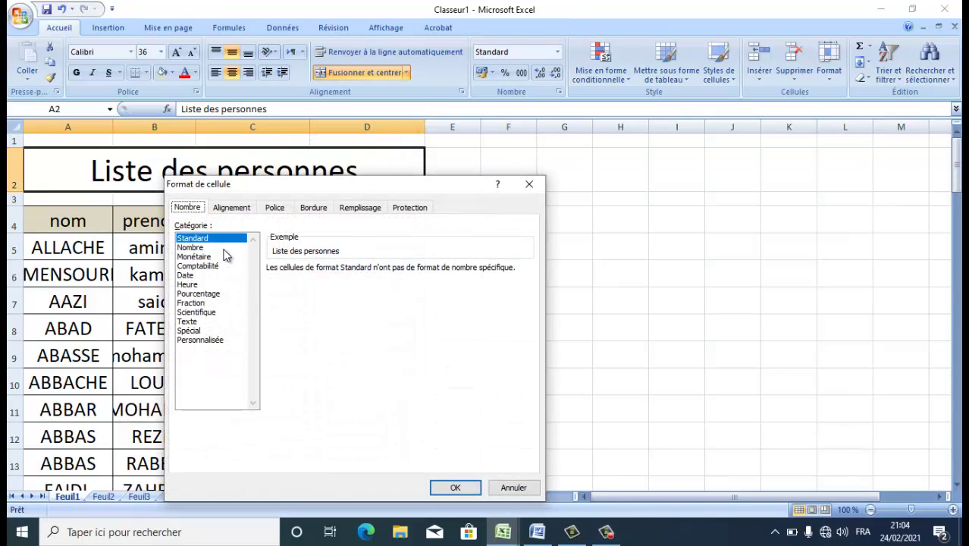
left_click(529, 183)
Apply a thick solid border to all four sides of the merged title cell Liste des personnes.
right_click(304, 170)
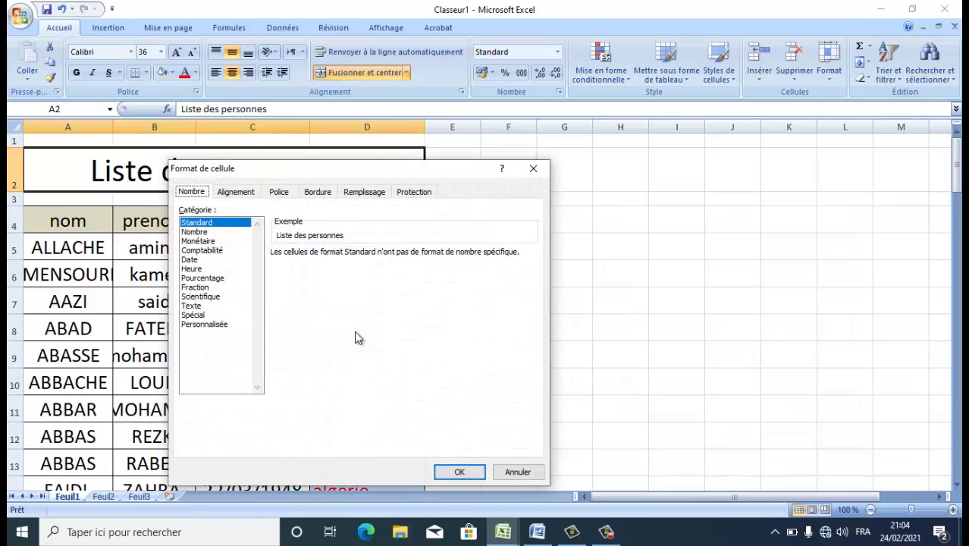
left_click(315, 191)
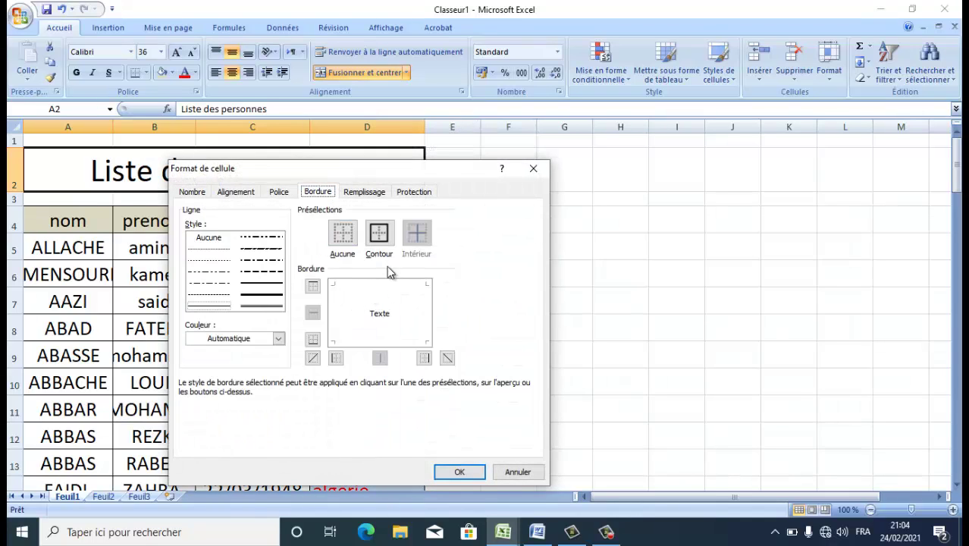
left_click(268, 296)
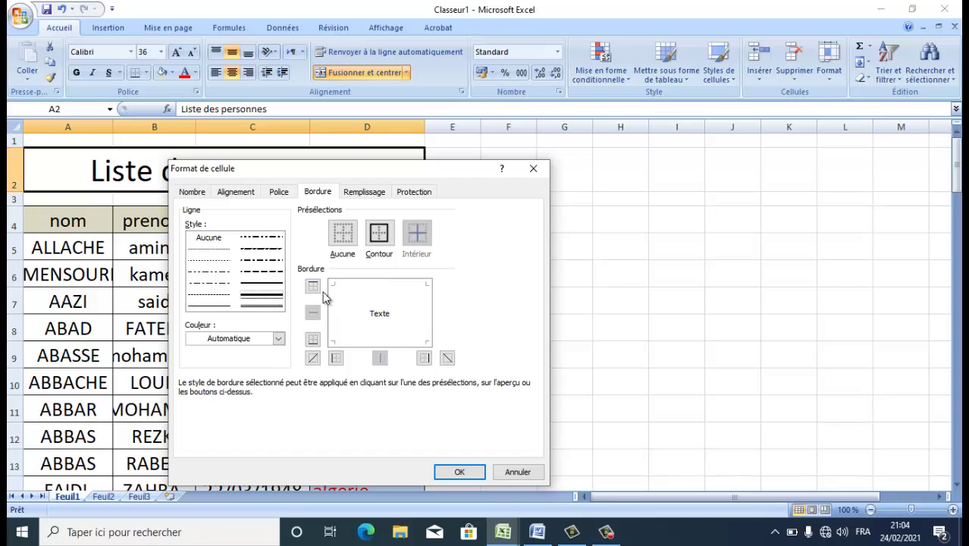
left_click(370, 285)
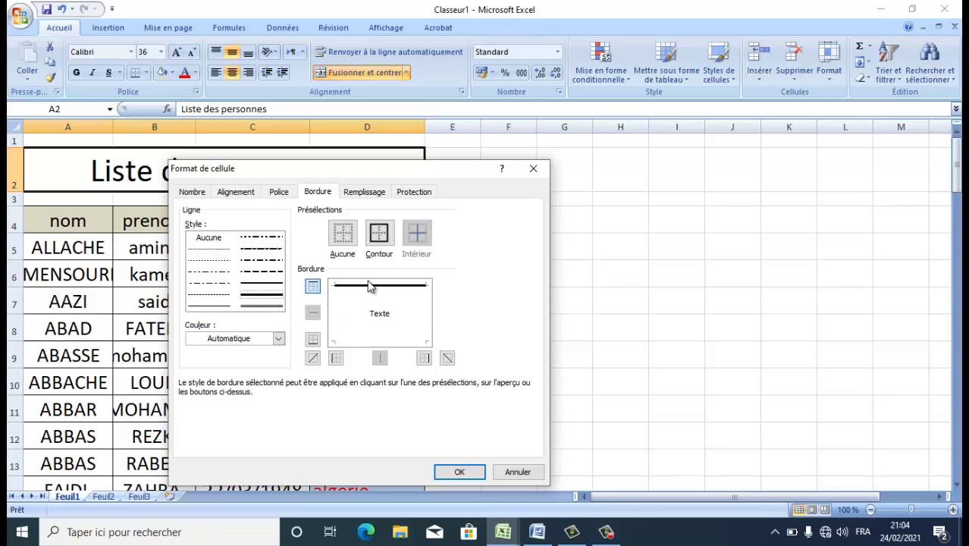
left_click(334, 300)
left_click(377, 341)
left_click(424, 322)
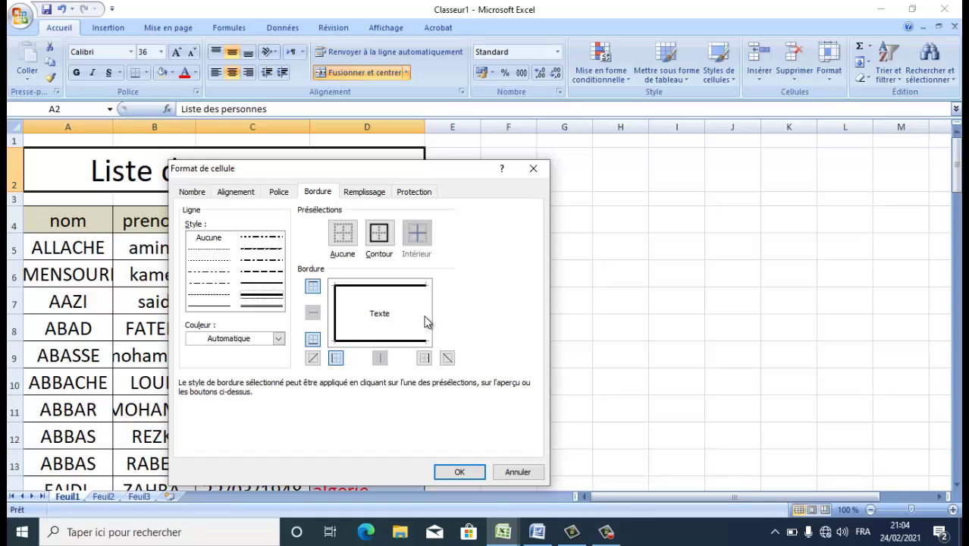
left_click(426, 323)
left_click(449, 471)
left_click(566, 333)
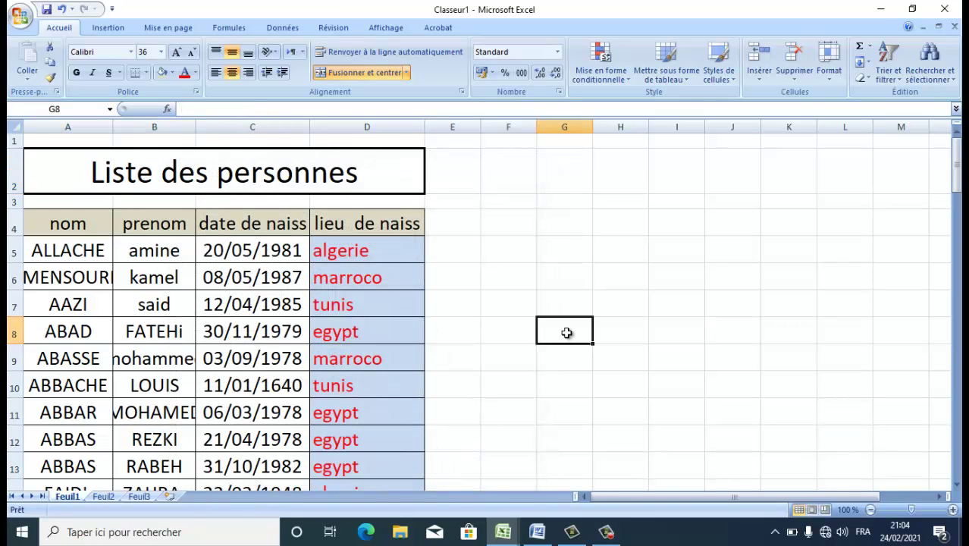
Switch the sheet to page break preview and dismiss its information message.
left_click_drag(395, 360, 261, 257)
left_click(456, 273)
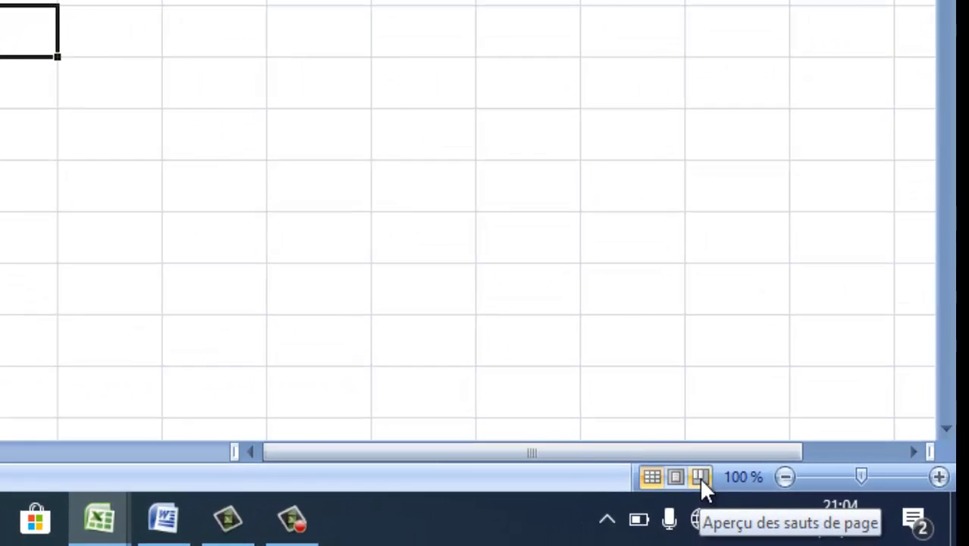
left_click(699, 477)
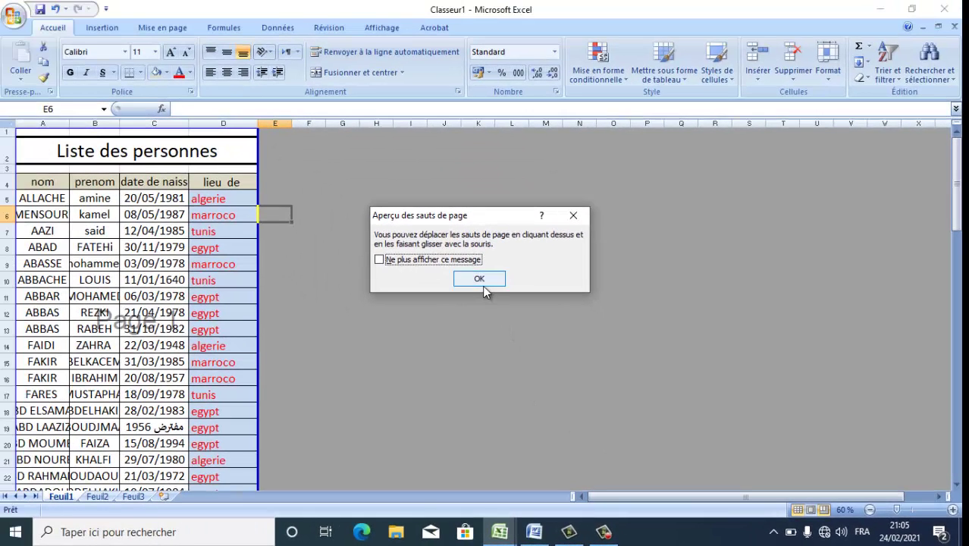
left_click(482, 280)
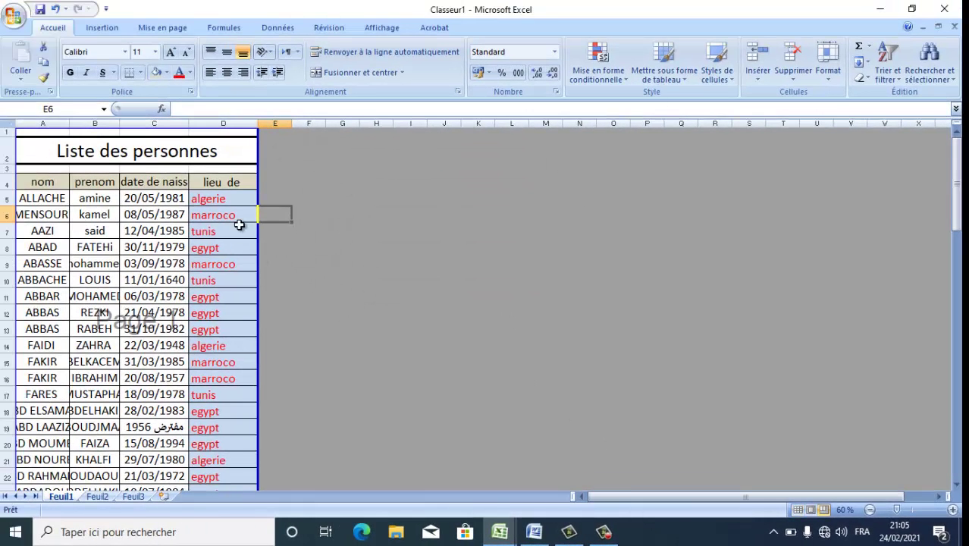
left_click(263, 144)
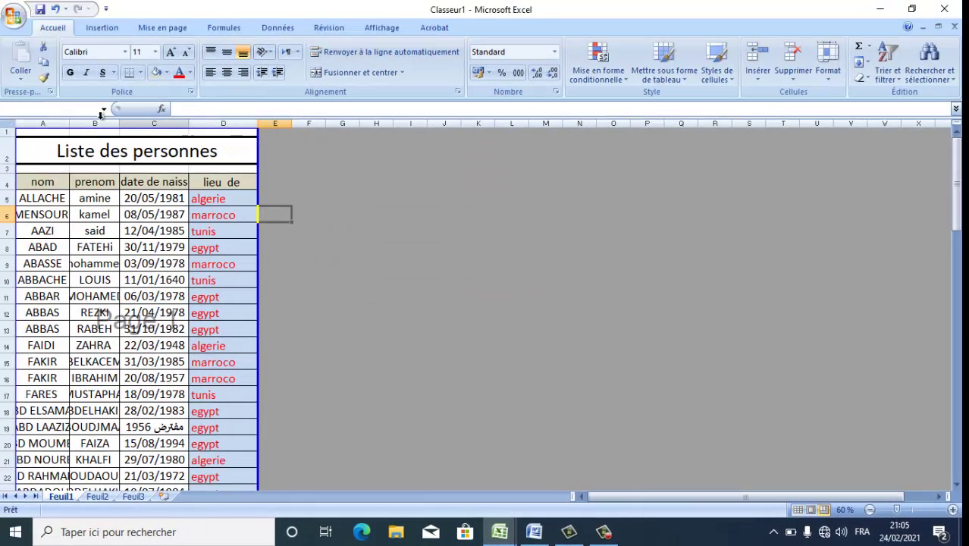
Widen the nom and prenom columns, and adjust the date de naiss column so all four columns fit one page's width.
left_click_drag(67, 120, 149, 132)
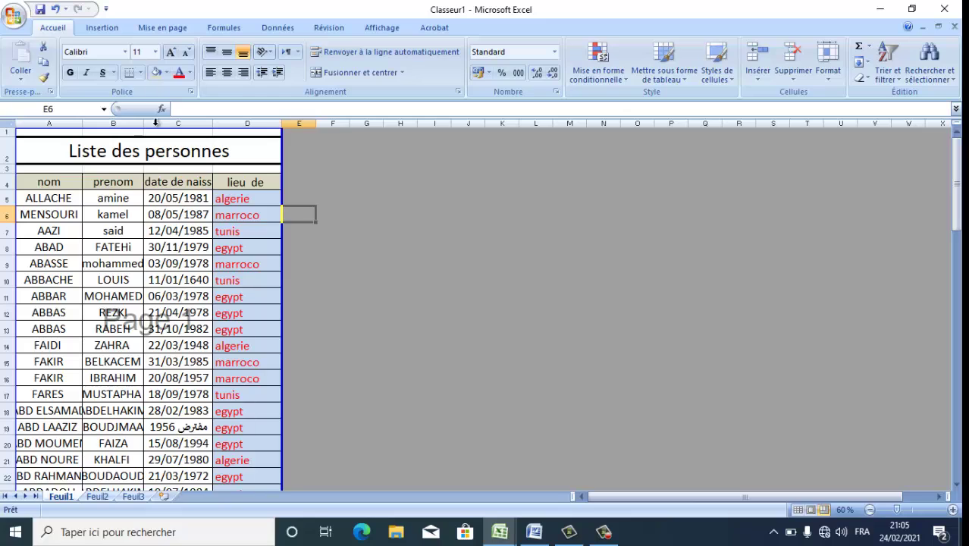
left_click_drag(213, 123, 240, 126)
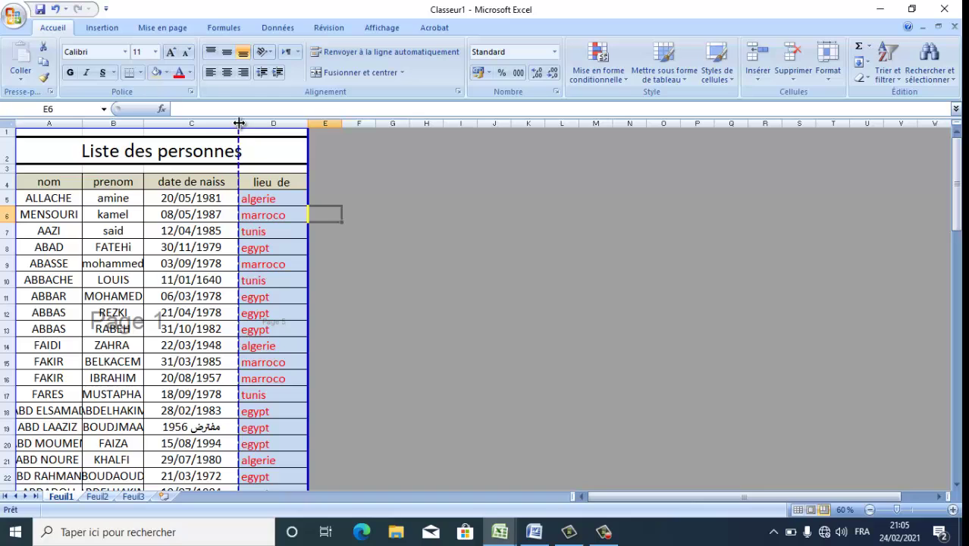
left_click_drag(238, 123, 210, 121)
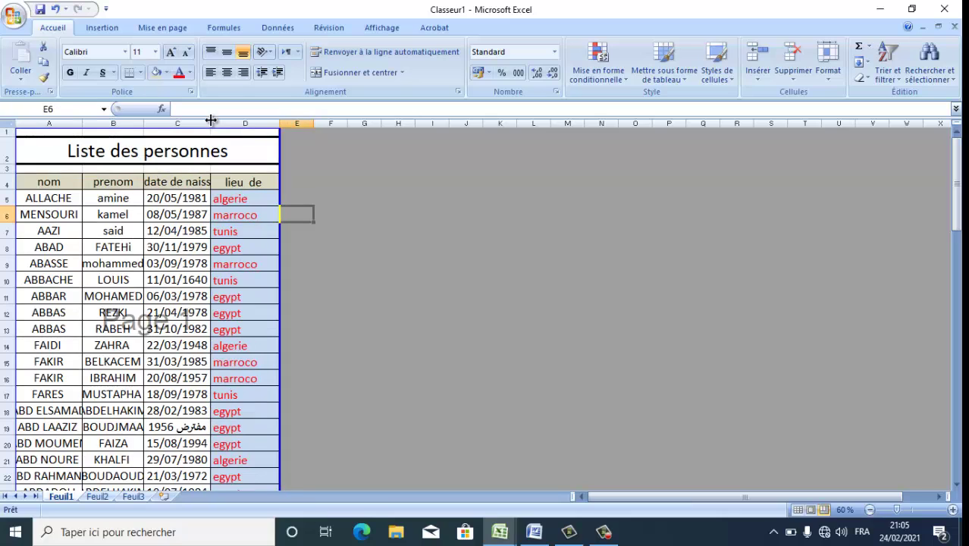
Check the first page of the list in print preview and return to the sheet.
left_click(11, 15)
mouse_move(66, 172)
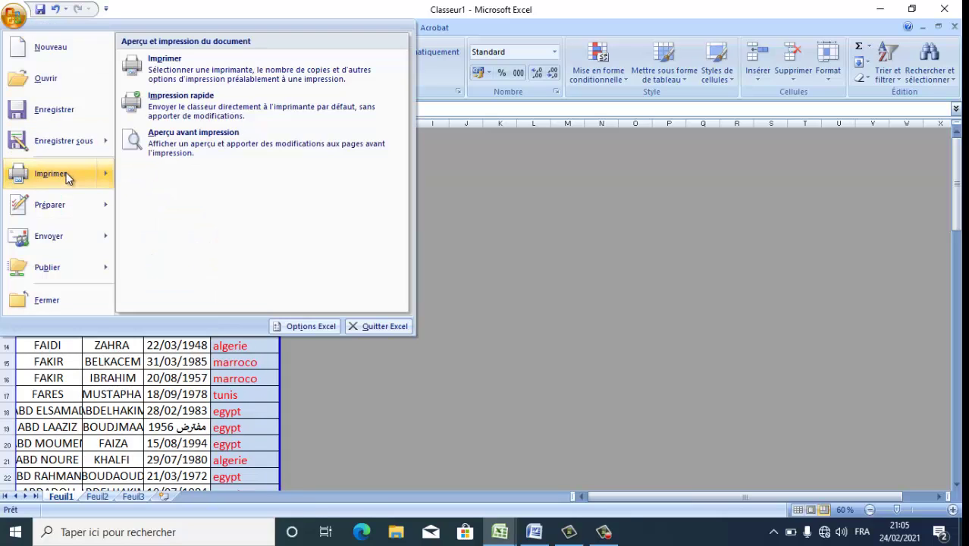
left_click(184, 158)
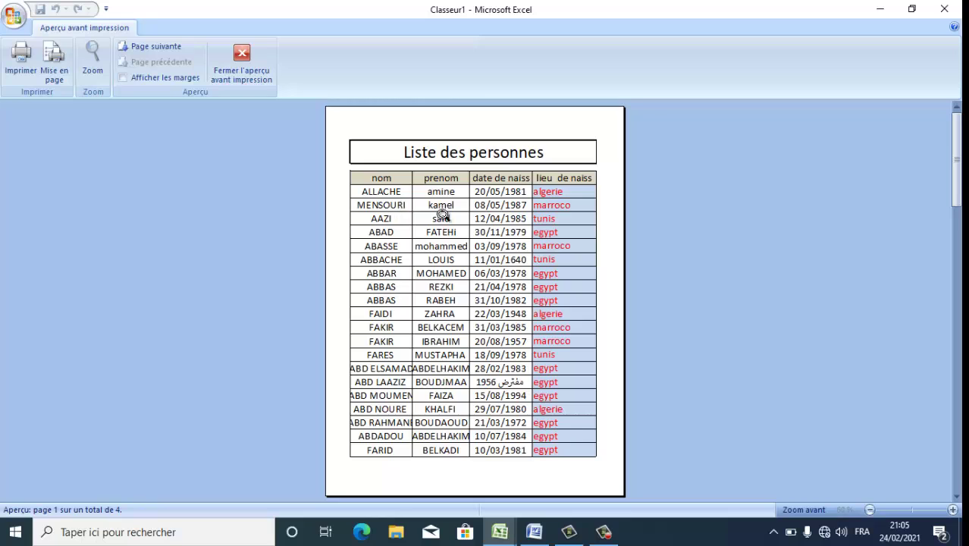
left_click(231, 83)
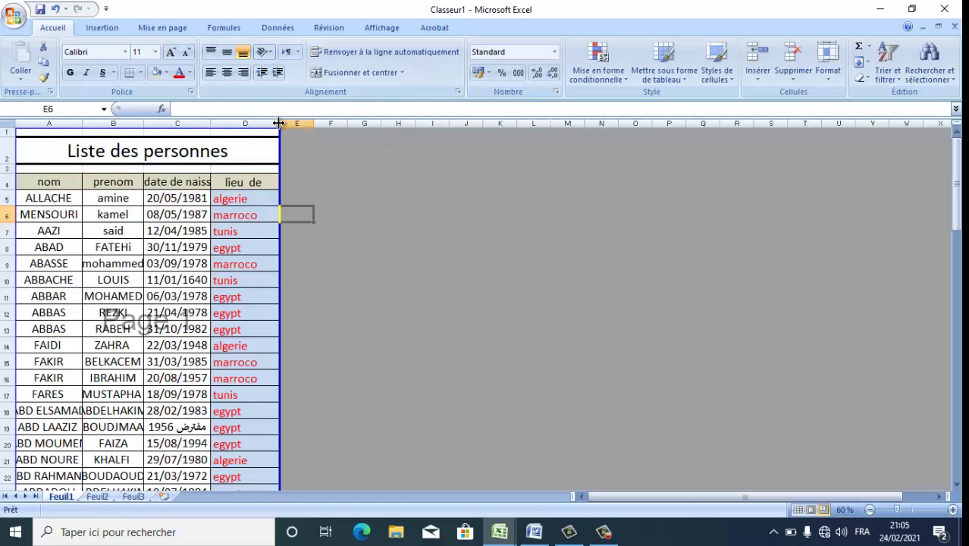
Narrow the lieu de naiss column and wrap the text of the headings in D4 and C4.
left_click_drag(279, 122, 263, 123)
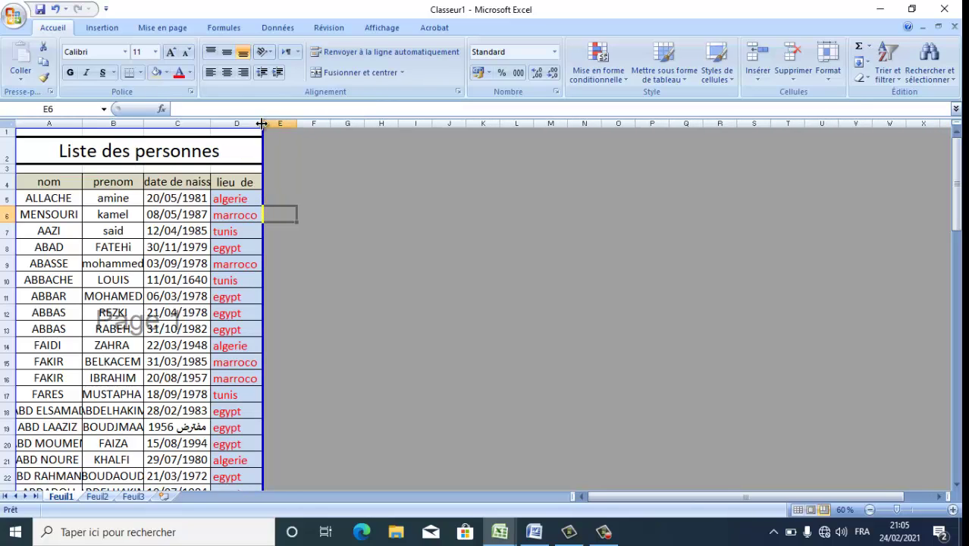
left_click(237, 181)
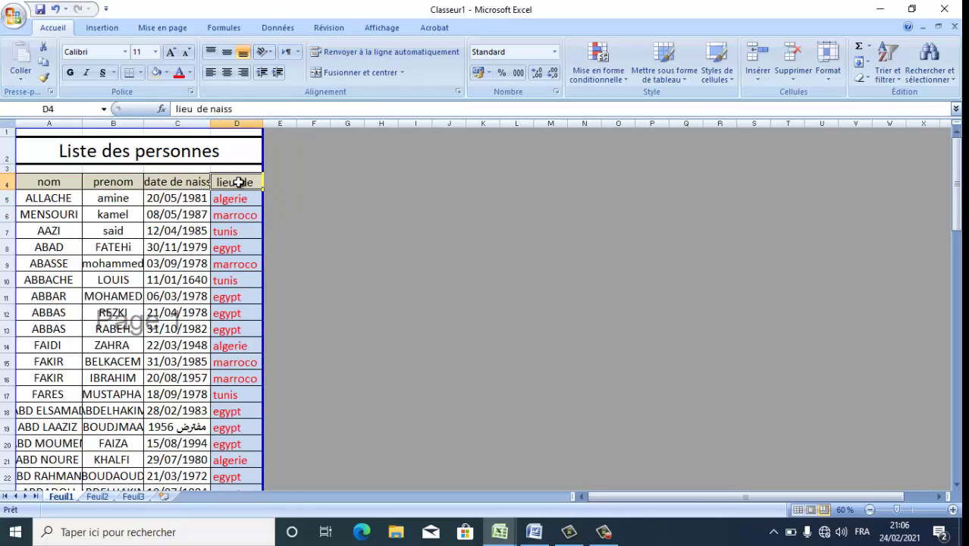
left_click(343, 50)
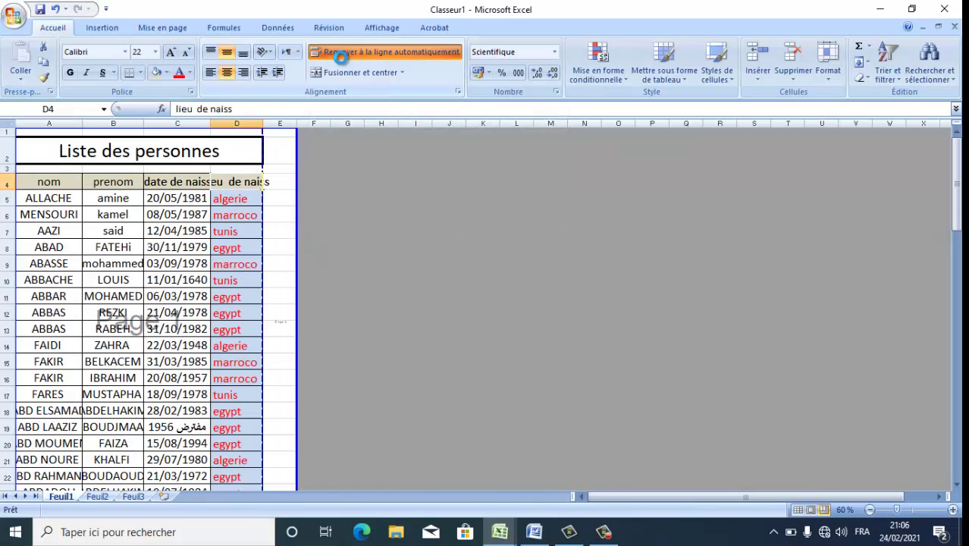
left_click(341, 56)
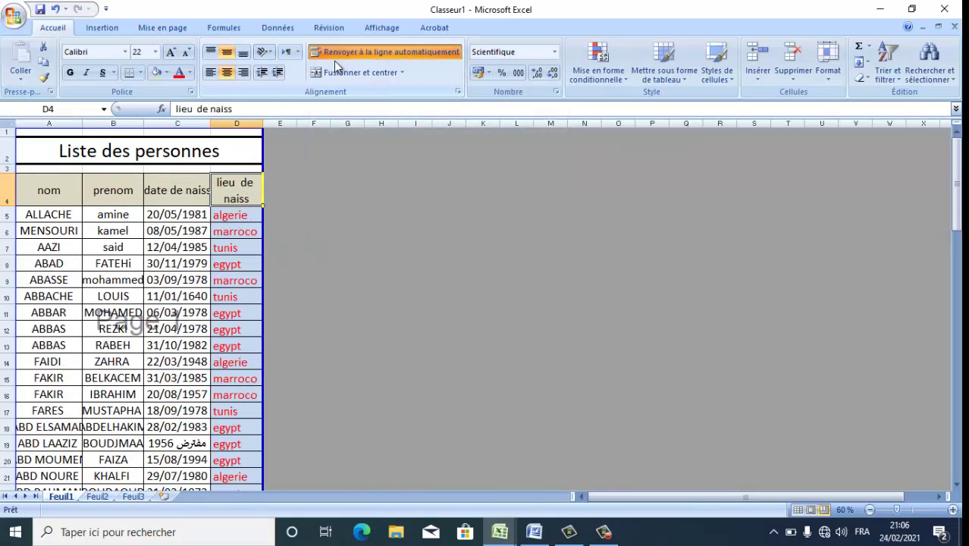
left_click(175, 182)
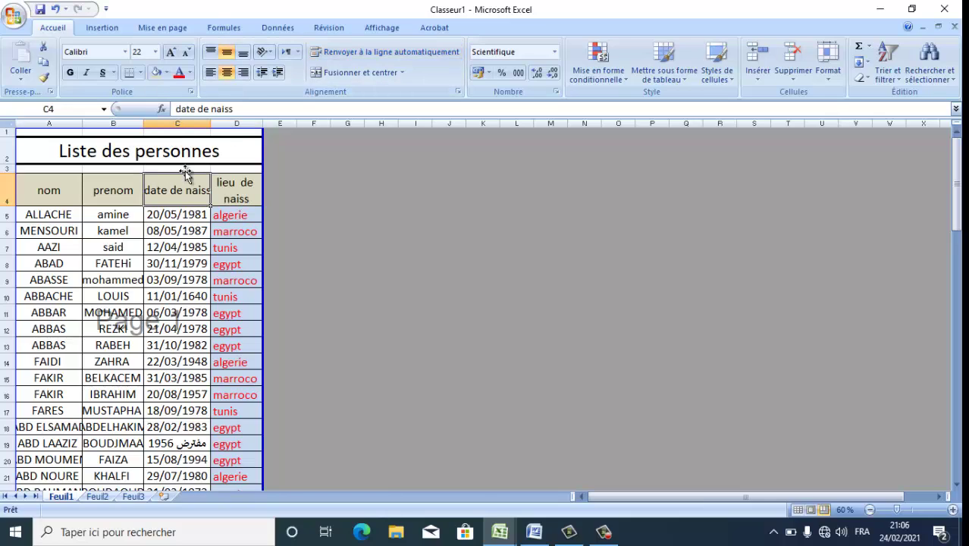
left_click(382, 50)
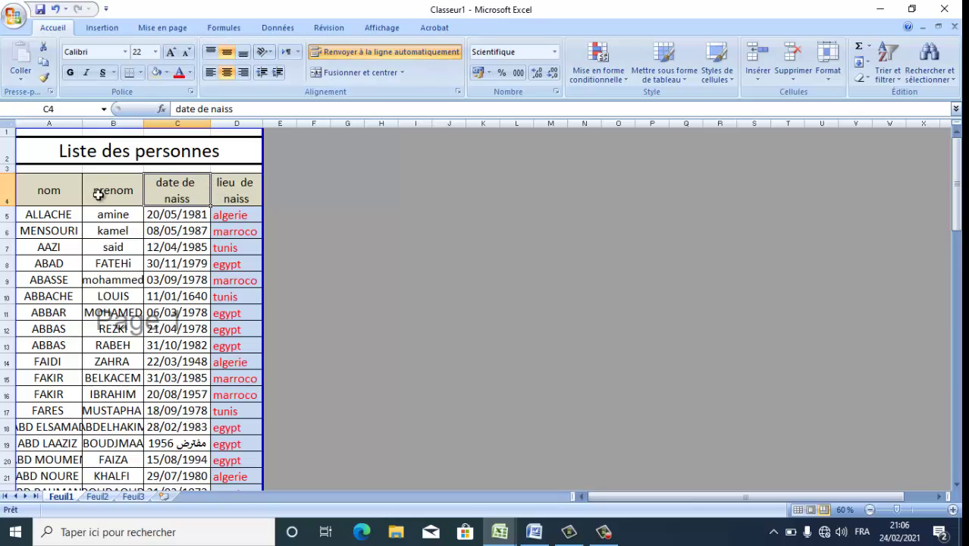
Widen the nom and prenom columns slightly and check the page in print preview.
left_click_drag(81, 125, 89, 125)
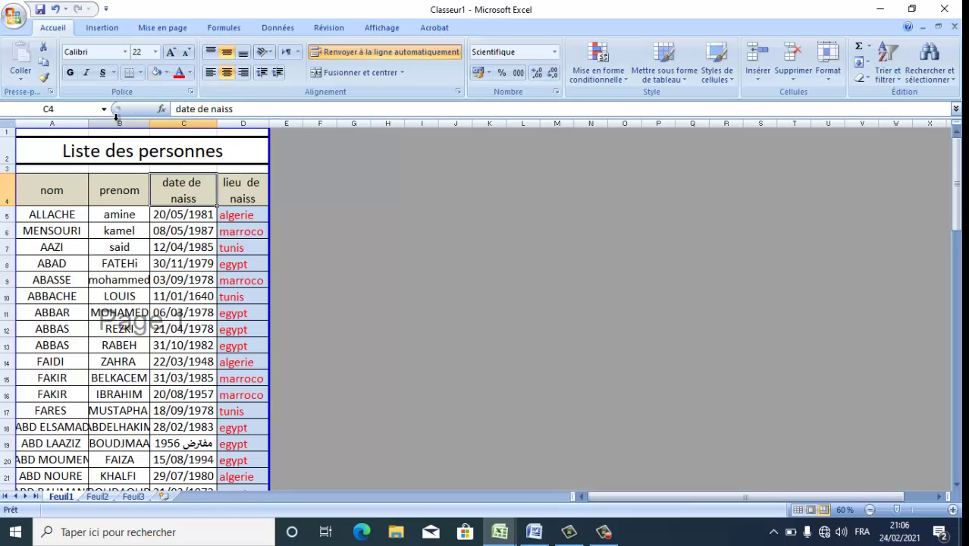
left_click_drag(149, 125, 160, 124)
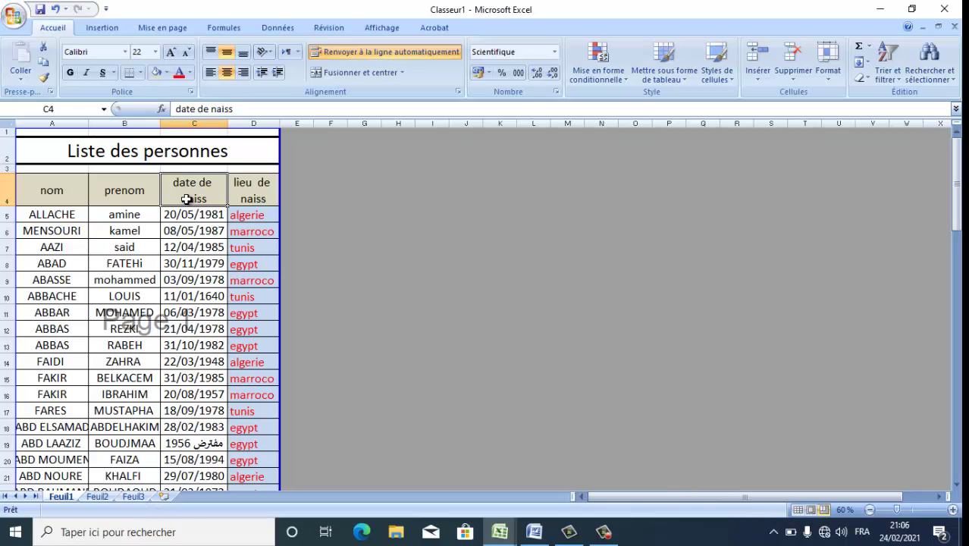
left_click(26, 8)
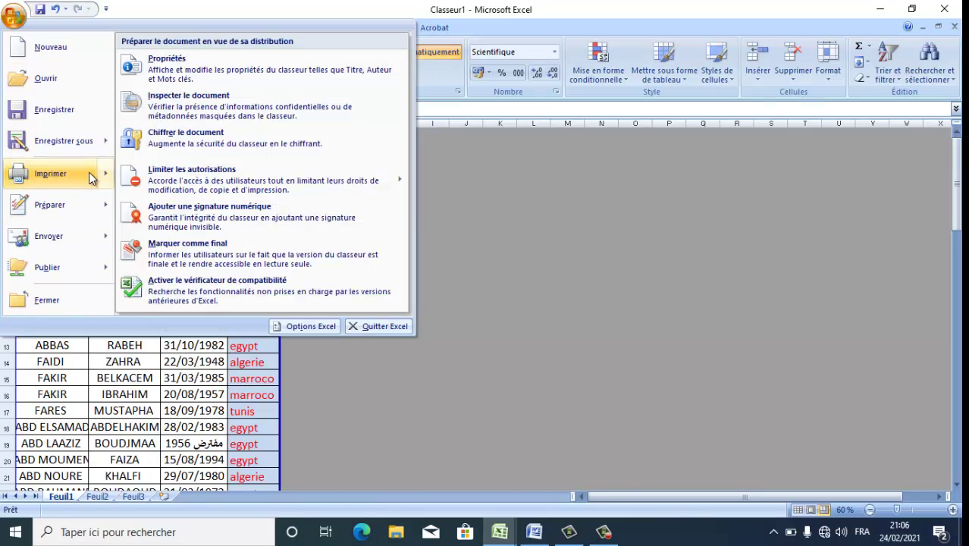
mouse_move(95, 176)
left_click(220, 147)
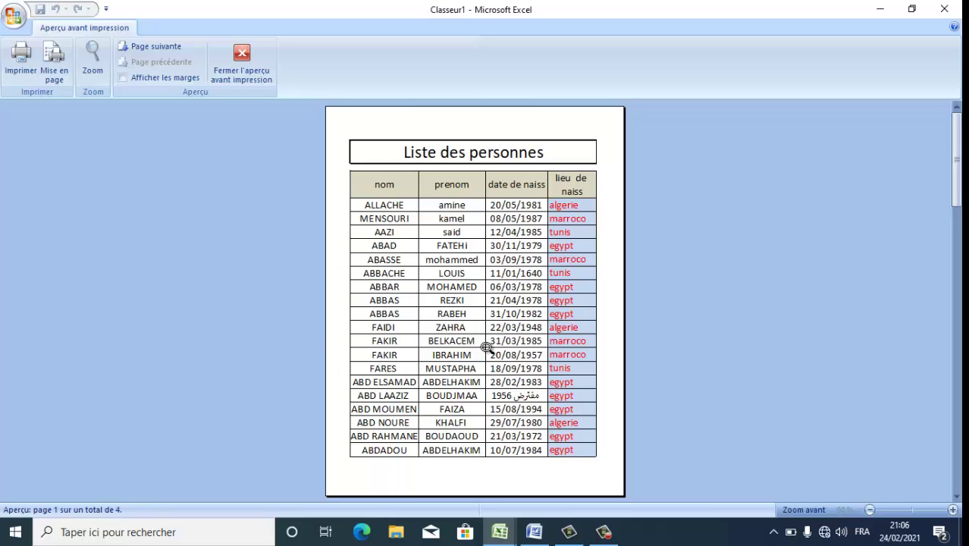
left_click(233, 55)
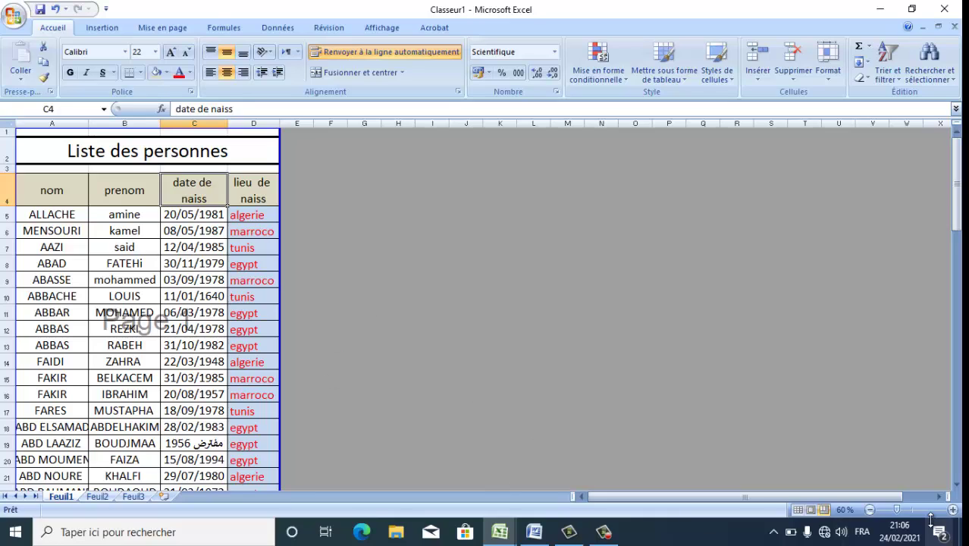
Return the sheet to normal view and widen the empty column E beside the table.
left_click(798, 511)
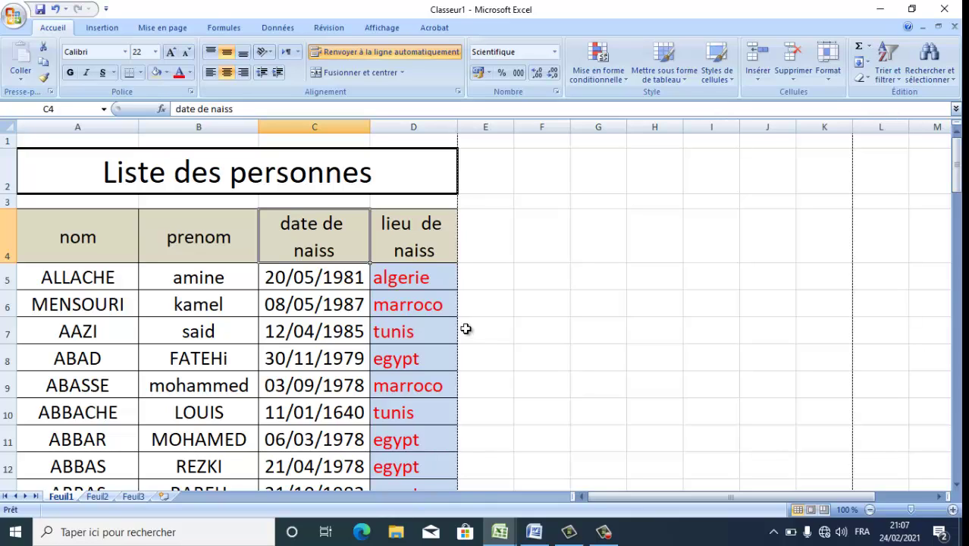
left_click(496, 252)
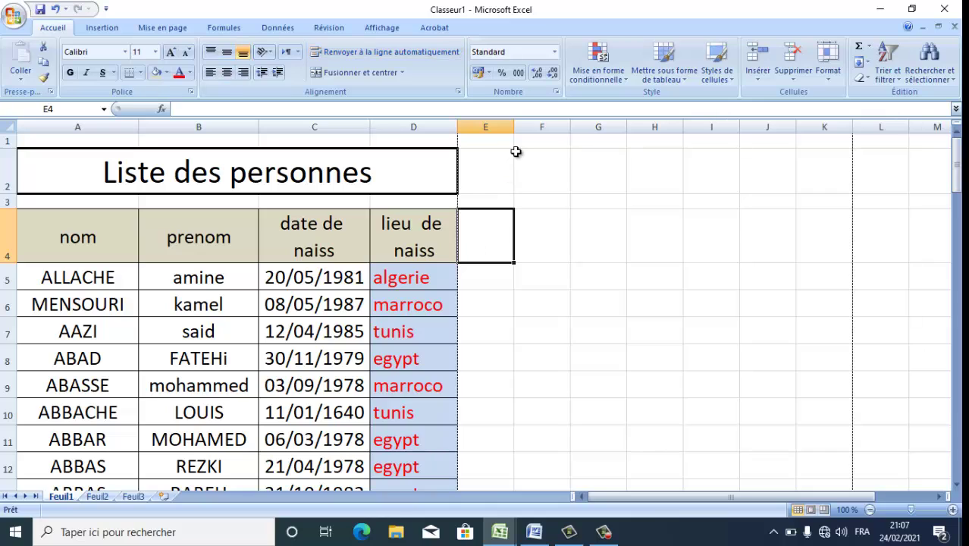
left_click_drag(515, 130, 539, 130)
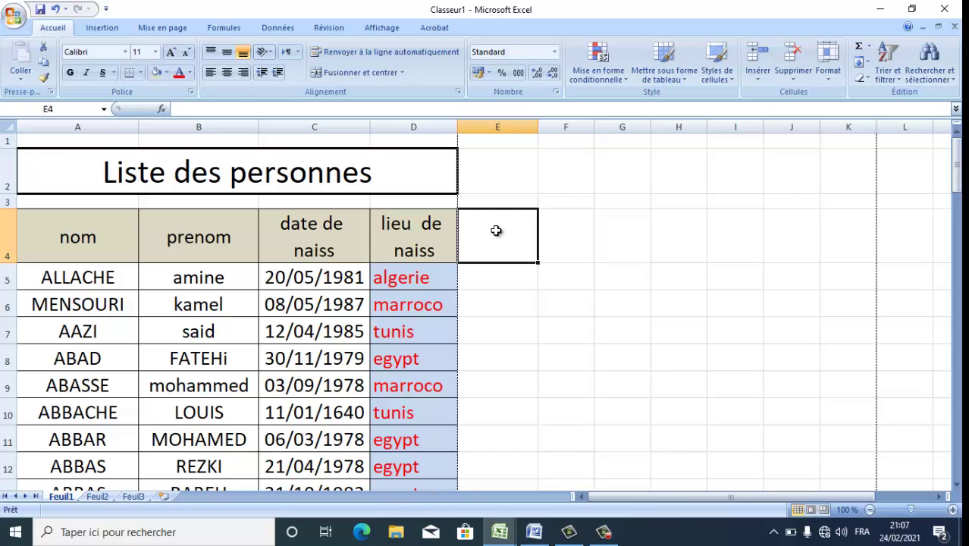
Enter PRENOM PÈRE as a new column heading in cell E4.
type("NOM")
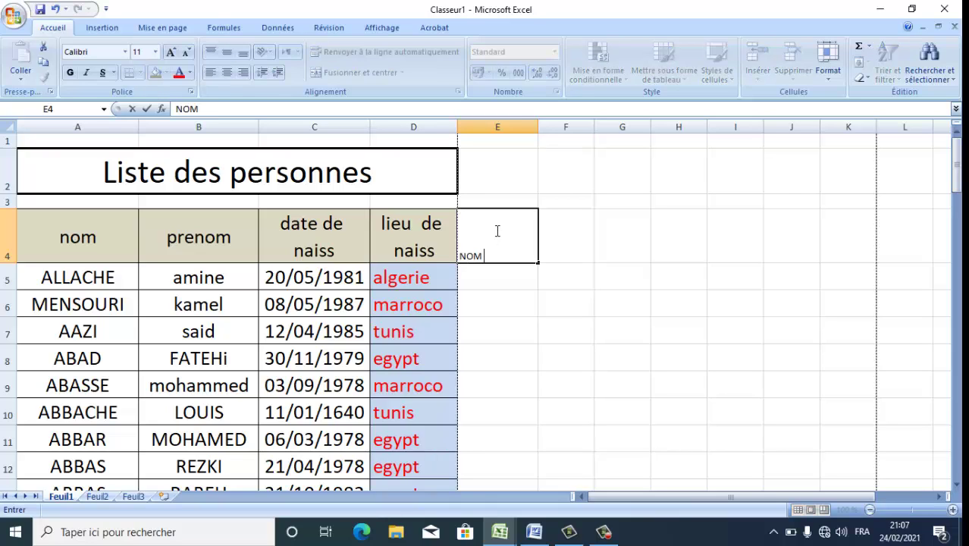
type(" PRENO")
key("BackSpace")
key("BackSpace")
key("BackSpace")
key("BackSpace")
key("BackSpace")
type("PRENOM ")
type("PÈRE")
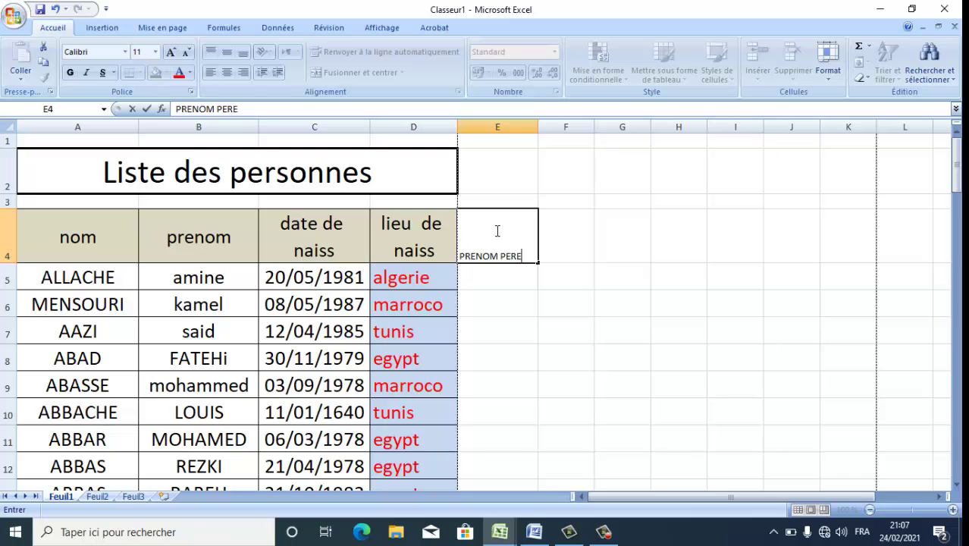
key("Return")
Enter NOM ET PRENOM MERE as the heading in cell F4 and wrap its text.
left_click(556, 233)
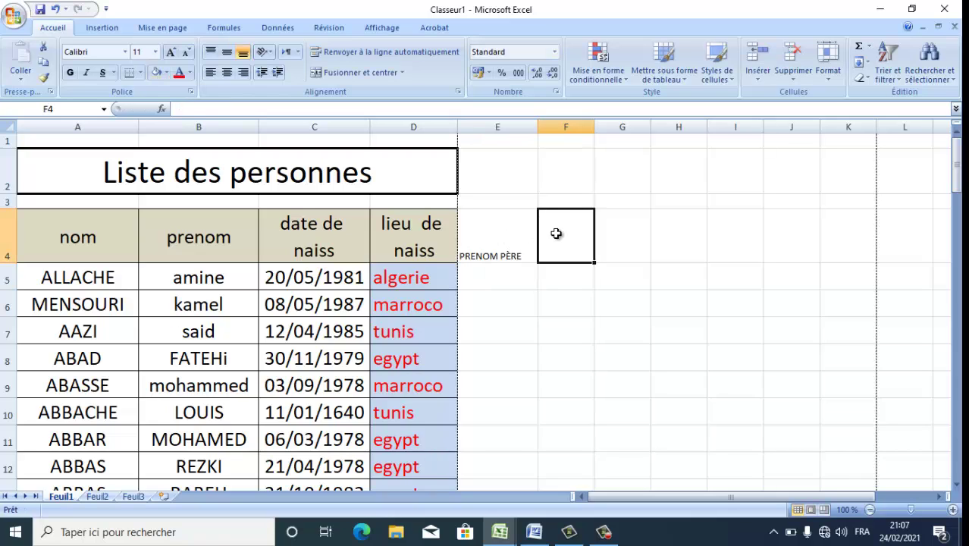
type("NOM ET ")
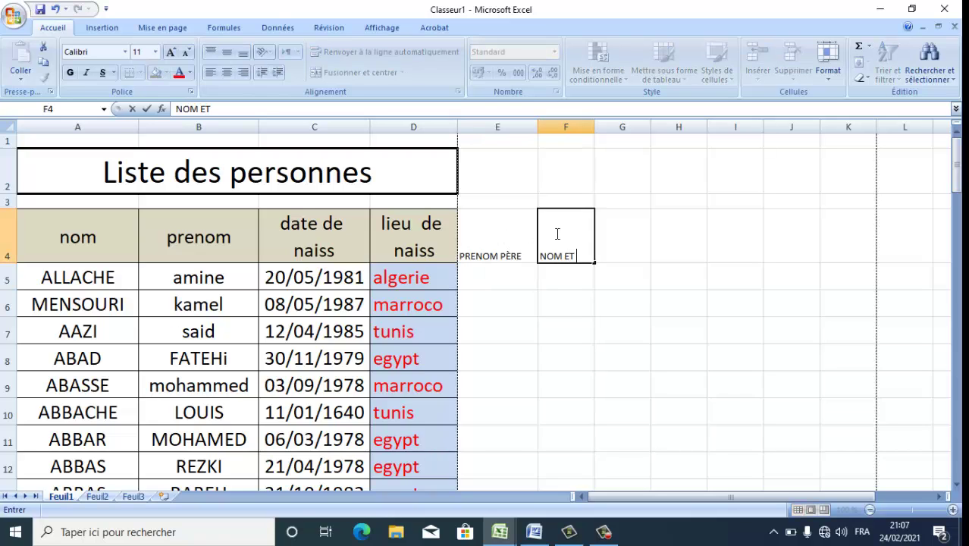
type("PRENOM ")
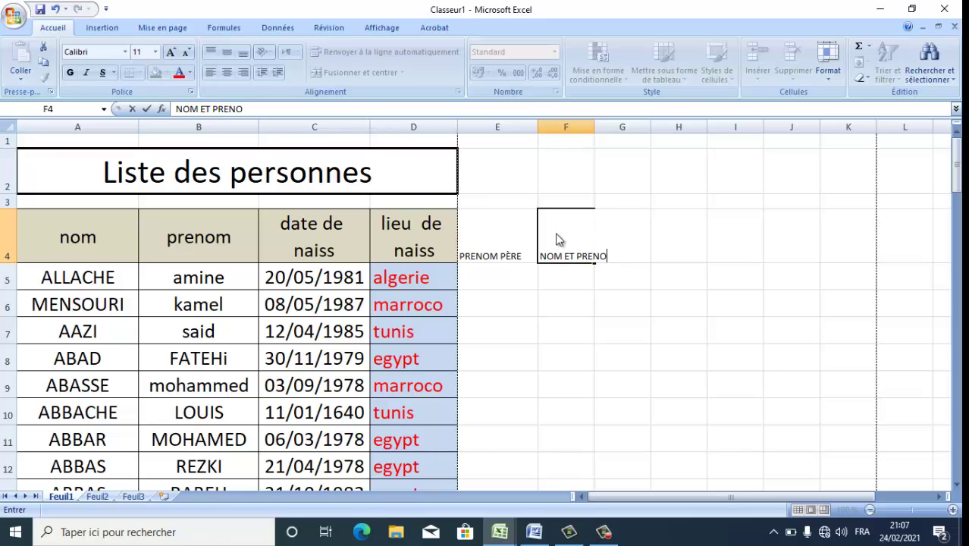
type("MERE")
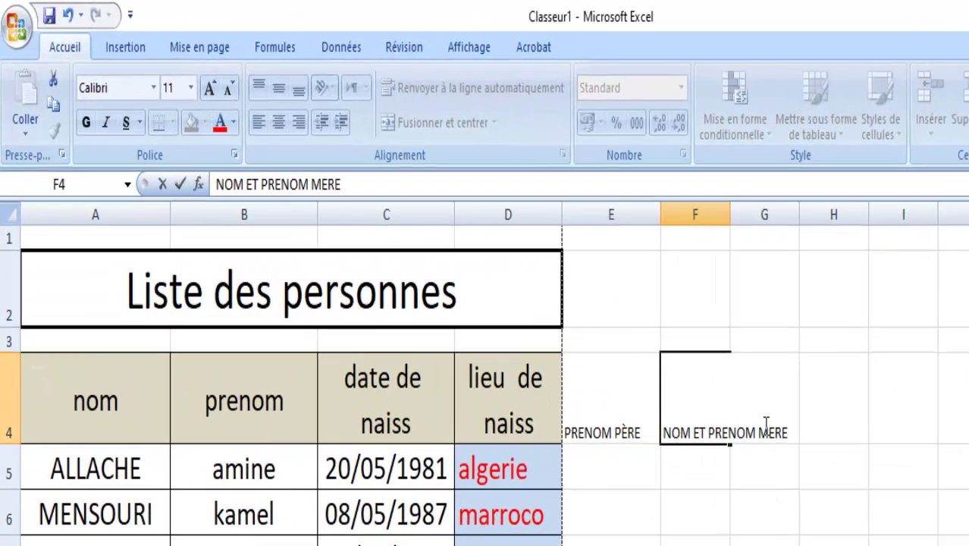
left_click(781, 539)
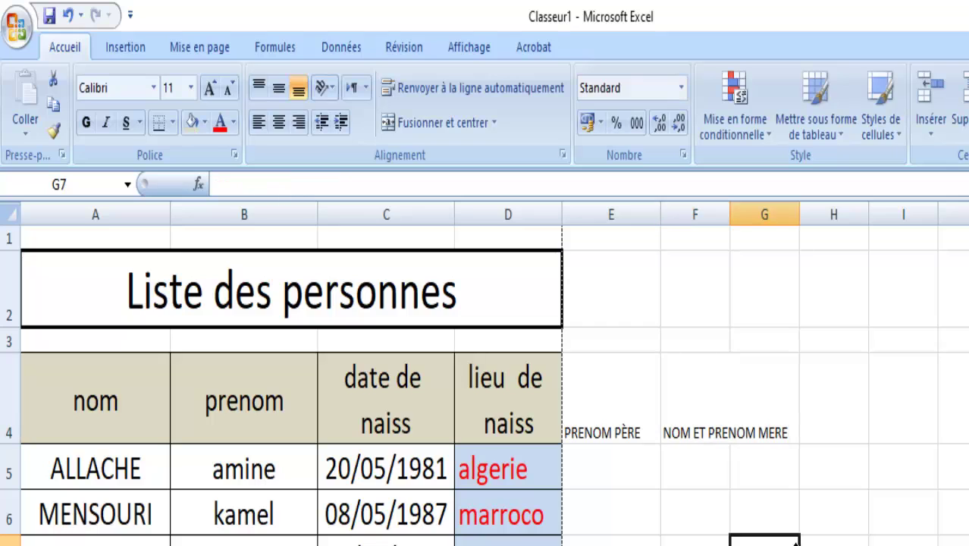
left_click(706, 377)
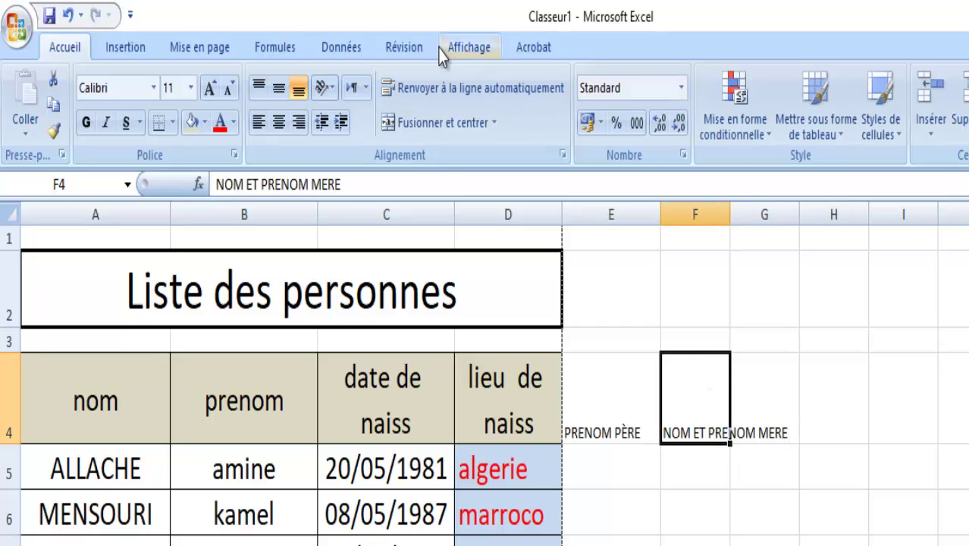
left_click(413, 88)
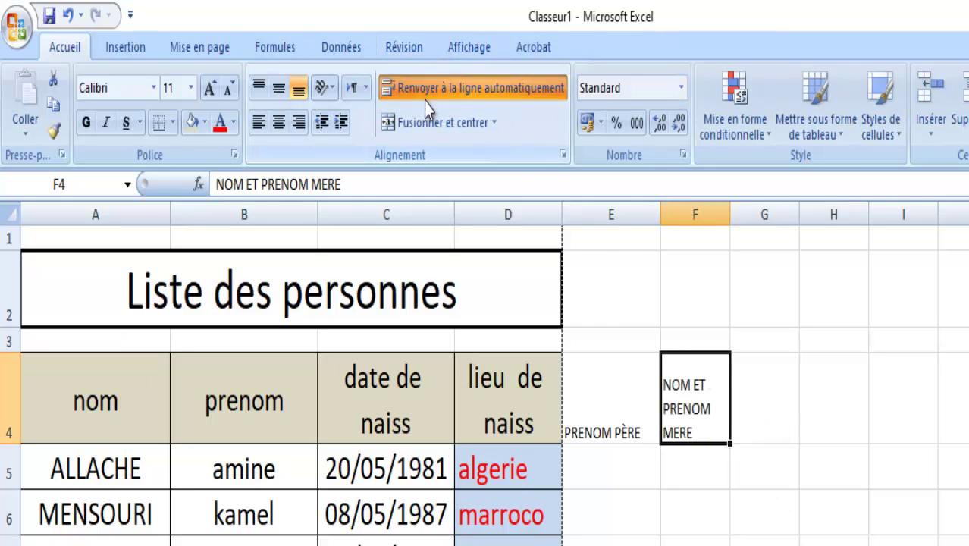
Enlarge the headings in E4 and F4 to font size 16 and centre them vertically and horizontally.
left_click_drag(672, 356, 625, 403)
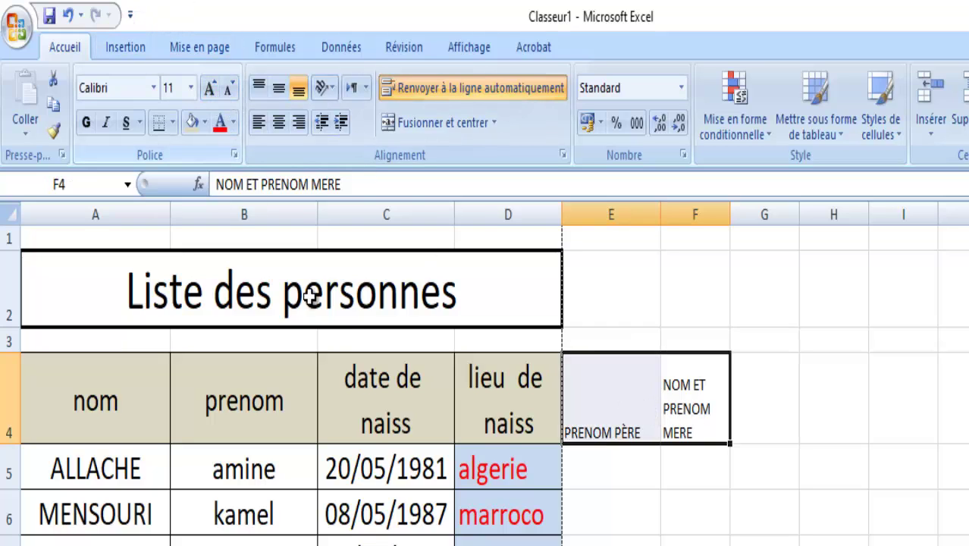
left_click(210, 88)
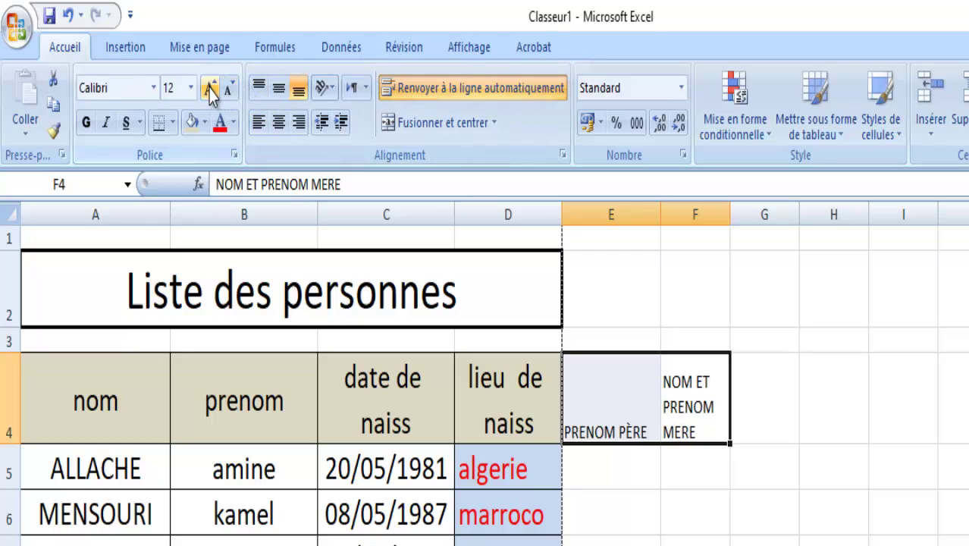
left_click(210, 89)
left_click(210, 89)
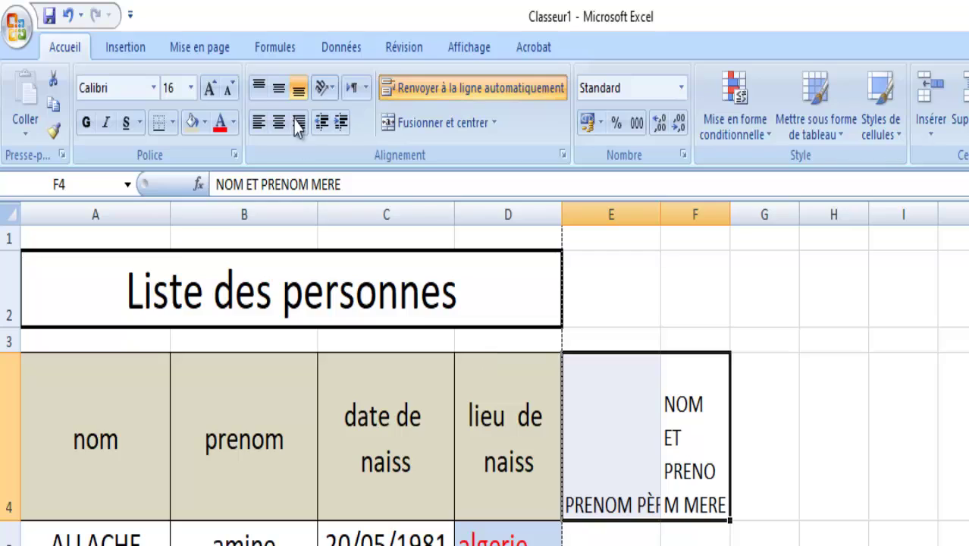
left_click(284, 90)
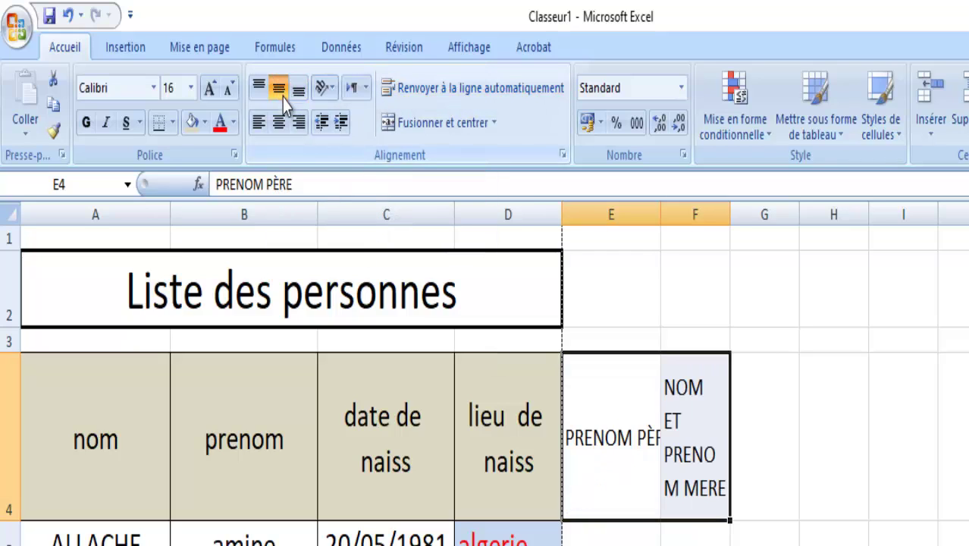
left_click(279, 122)
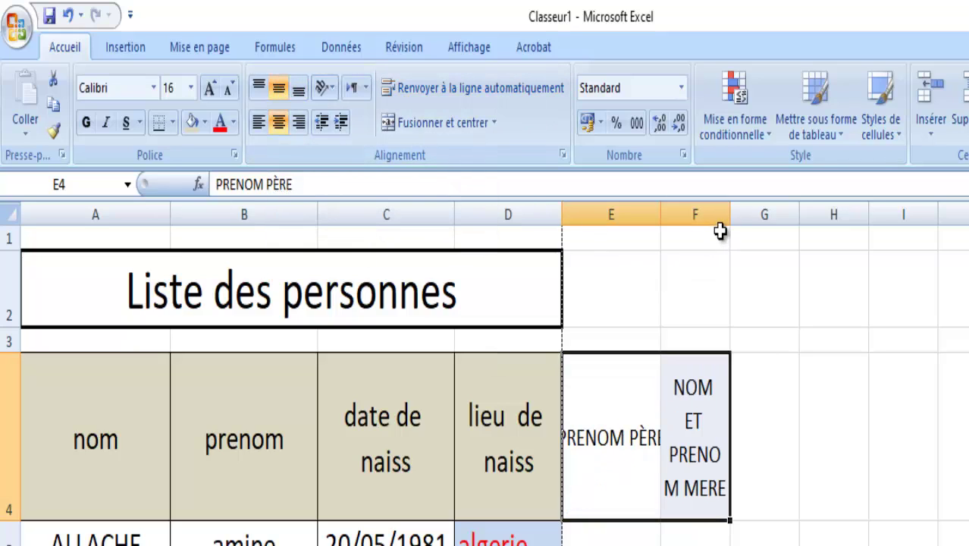
Widen columns E and F so that their headings fit, and select both heading cells.
left_click_drag(730, 216, 790, 235)
left_click_drag(661, 214, 692, 220)
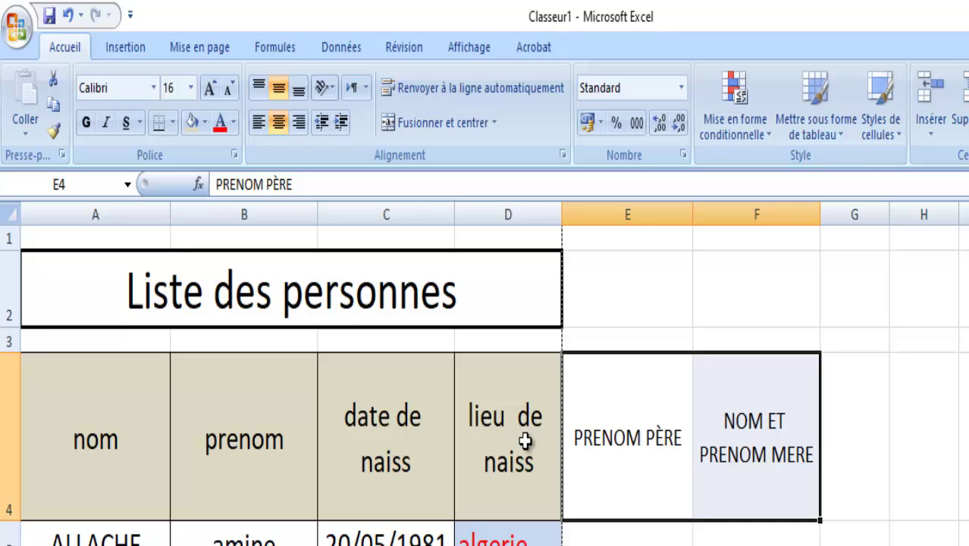
left_click(783, 413)
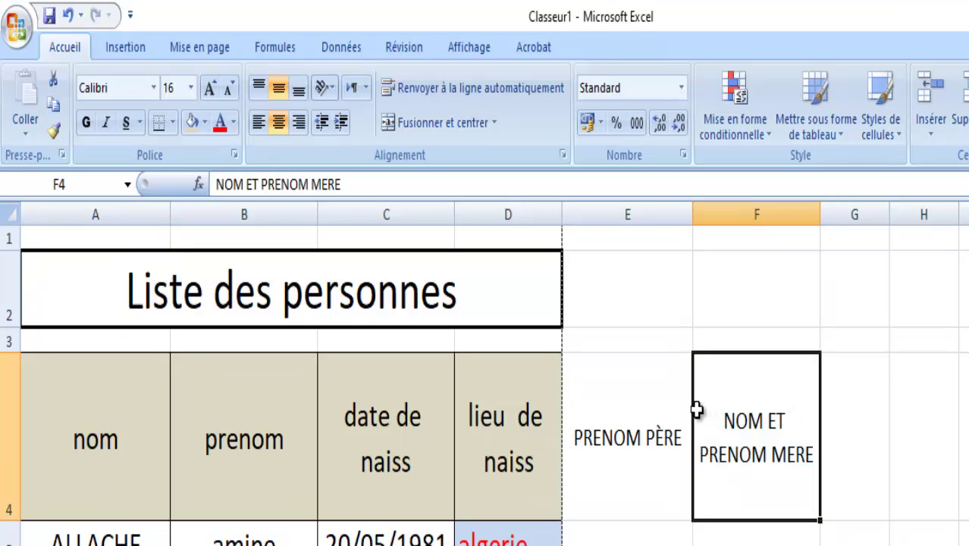
left_click_drag(695, 410, 679, 411)
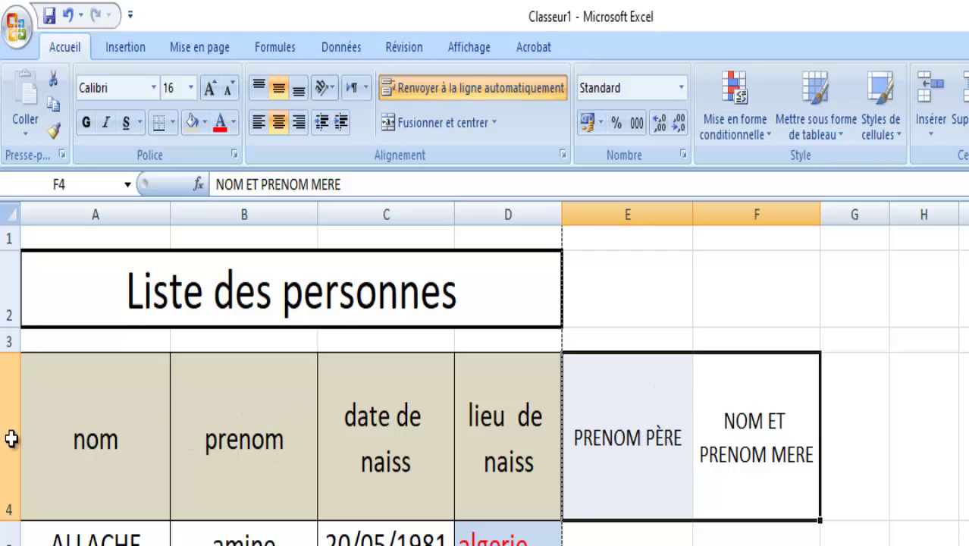
Copy the formatting of the nom heading in A4 onto the heading cells E4 and F4.
left_click(113, 399)
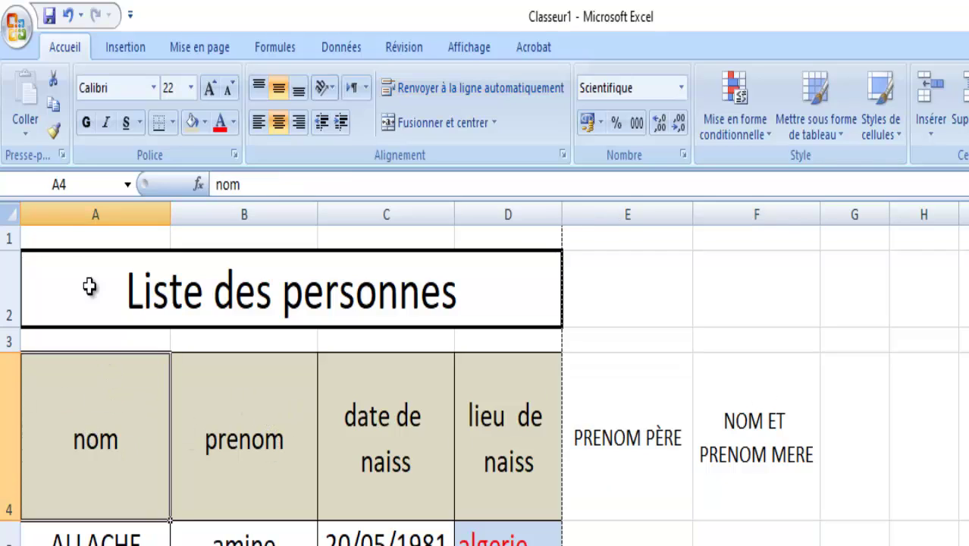
left_click(54, 136)
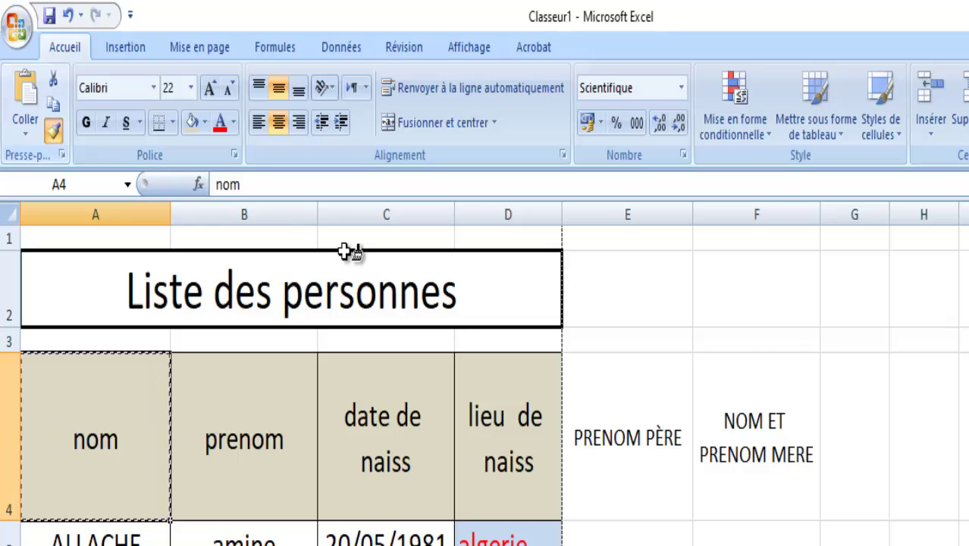
left_click(614, 398)
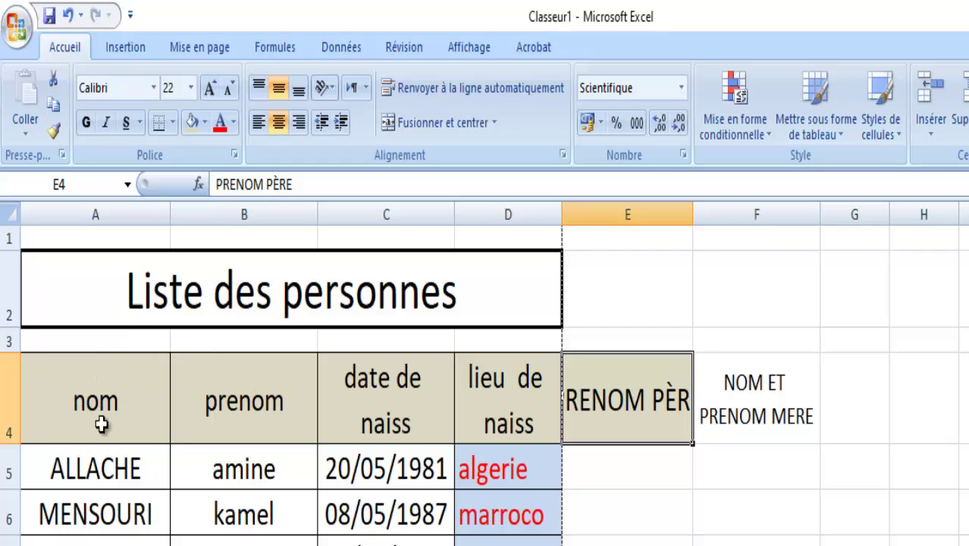
left_click(120, 400)
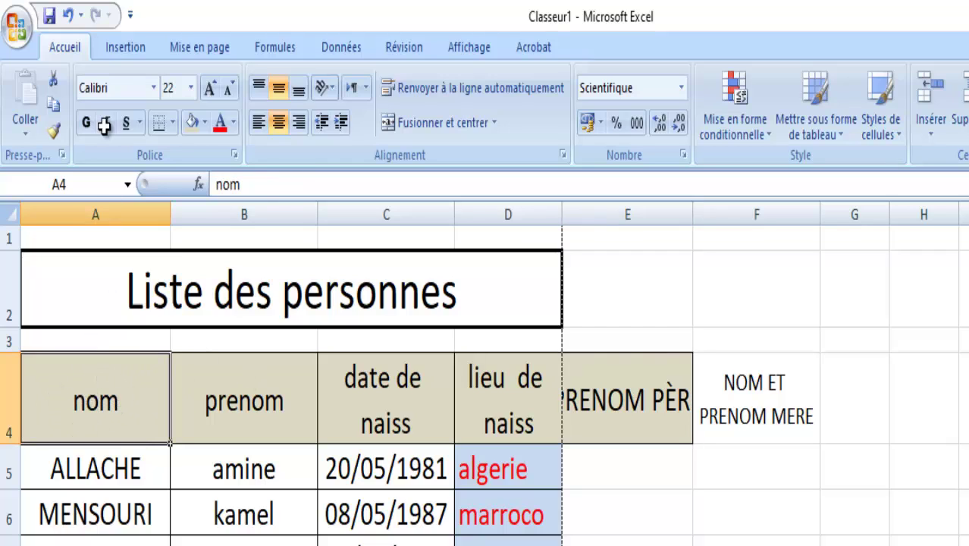
left_click(53, 130)
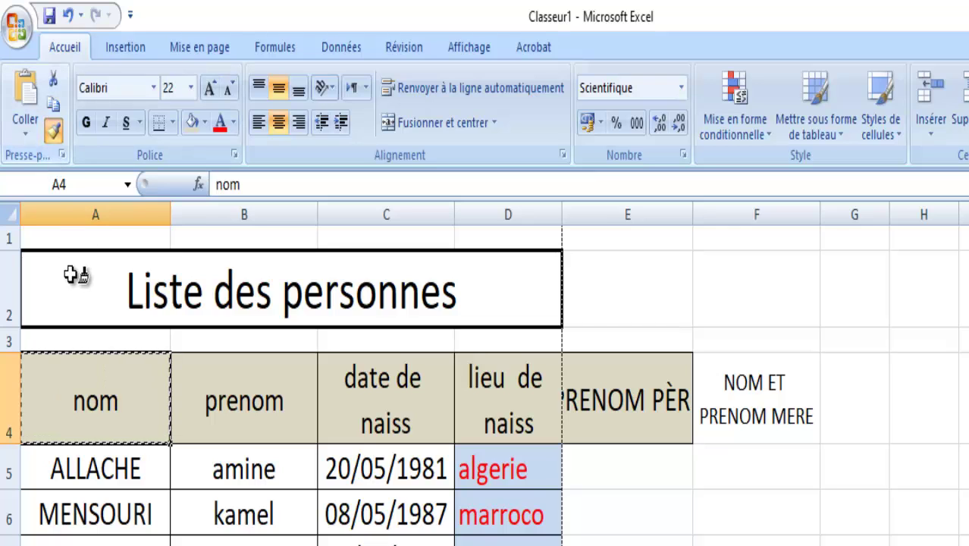
left_click(733, 375)
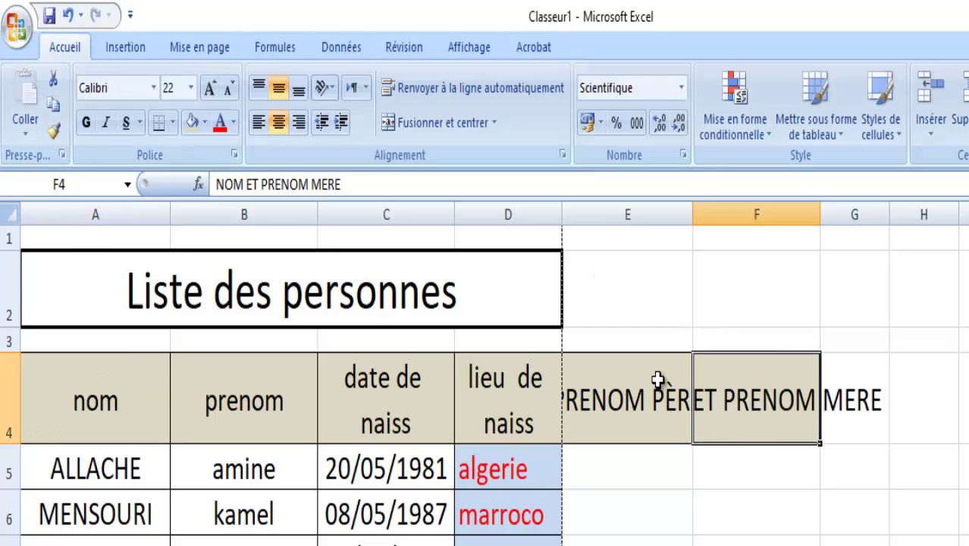
Retype the headings in lowercase, as prenom père in E4 and prenom mere in F4.
left_click(588, 408)
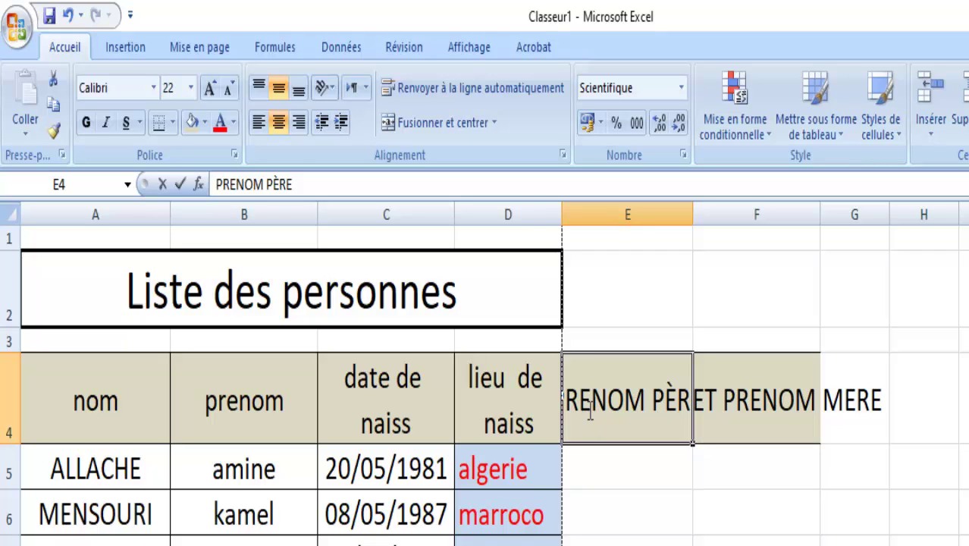
type("prenom")
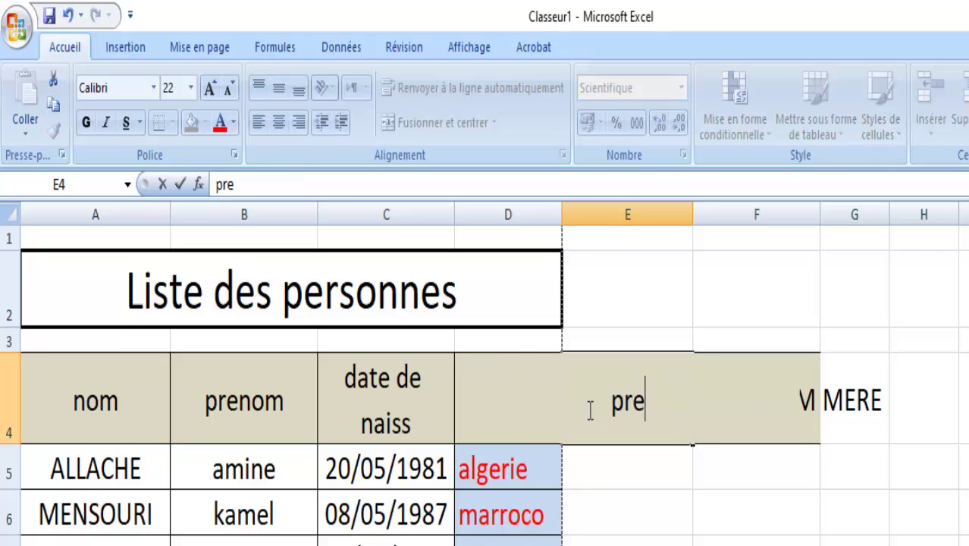
type(" pere")
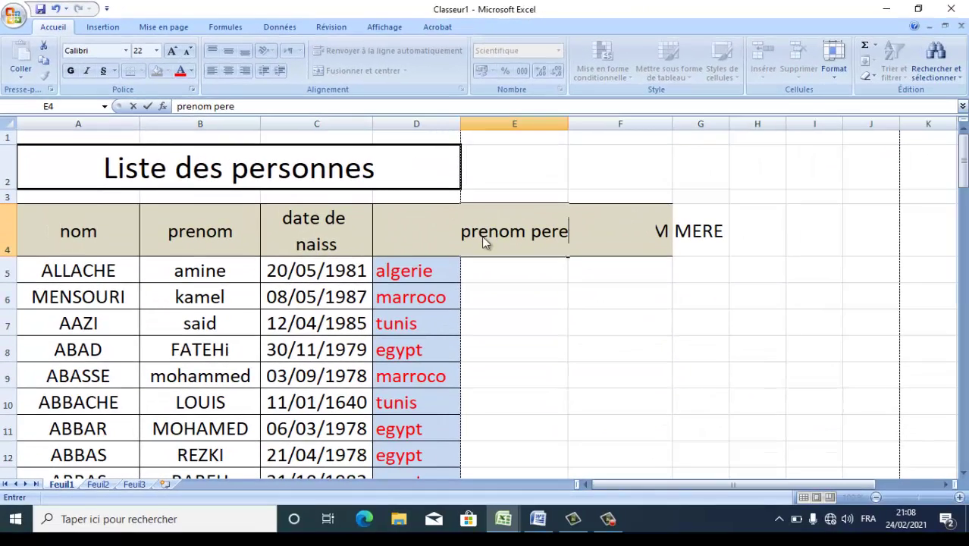
key("Return")
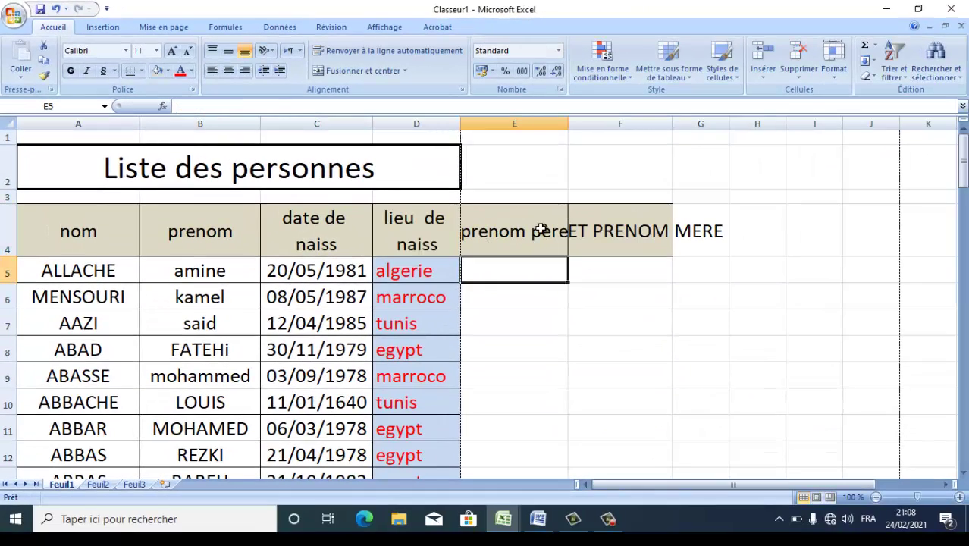
left_click(622, 242)
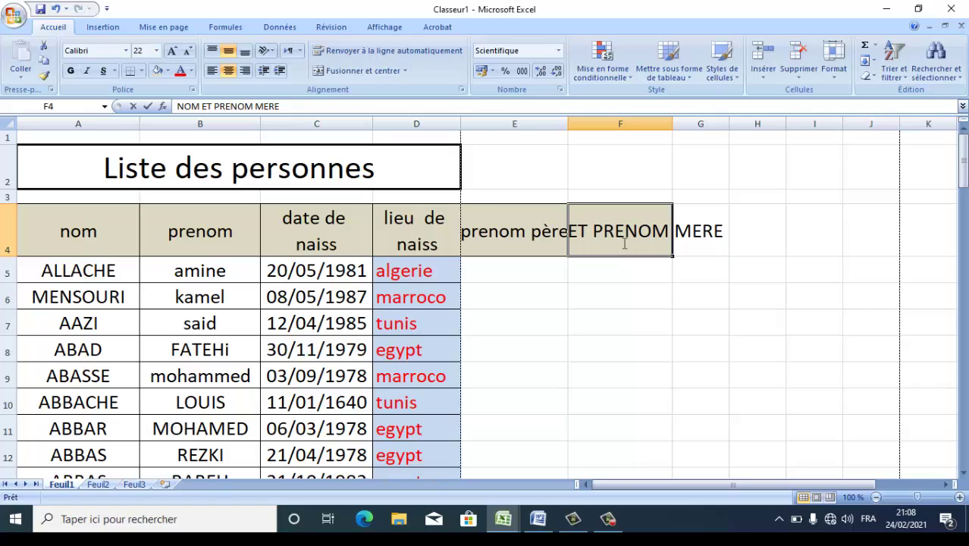
type("prenom ")
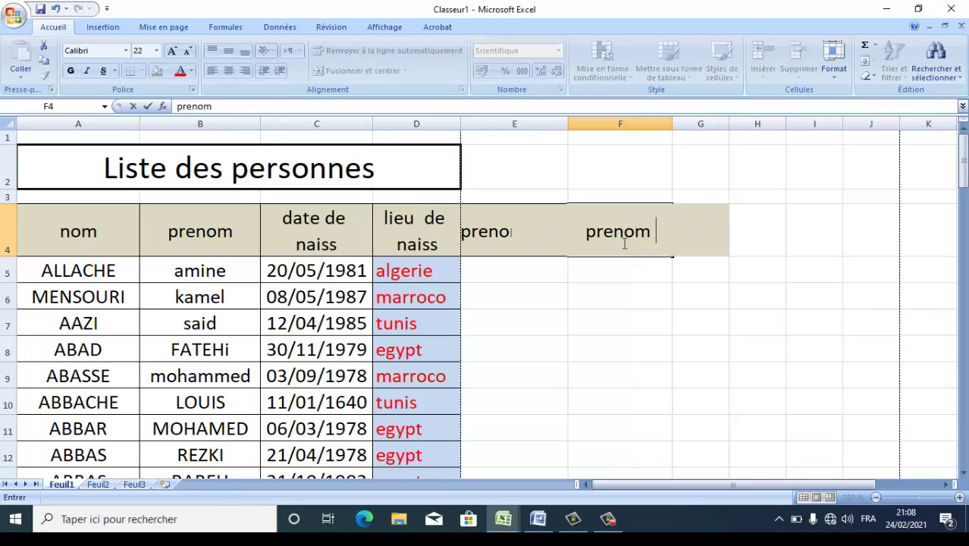
type("mere")
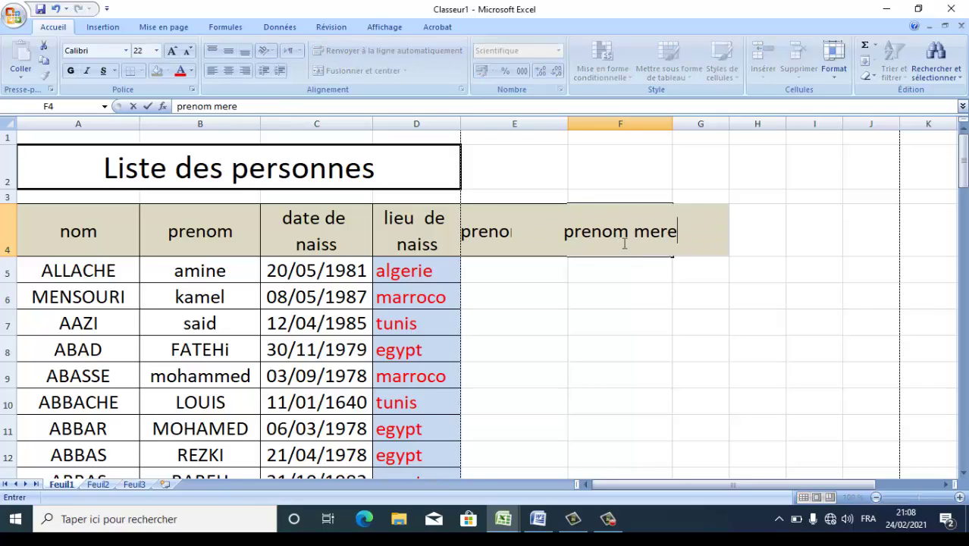
left_click(616, 294)
Wrap the text of the prenom père and prenom mere headings.
left_click(551, 239)
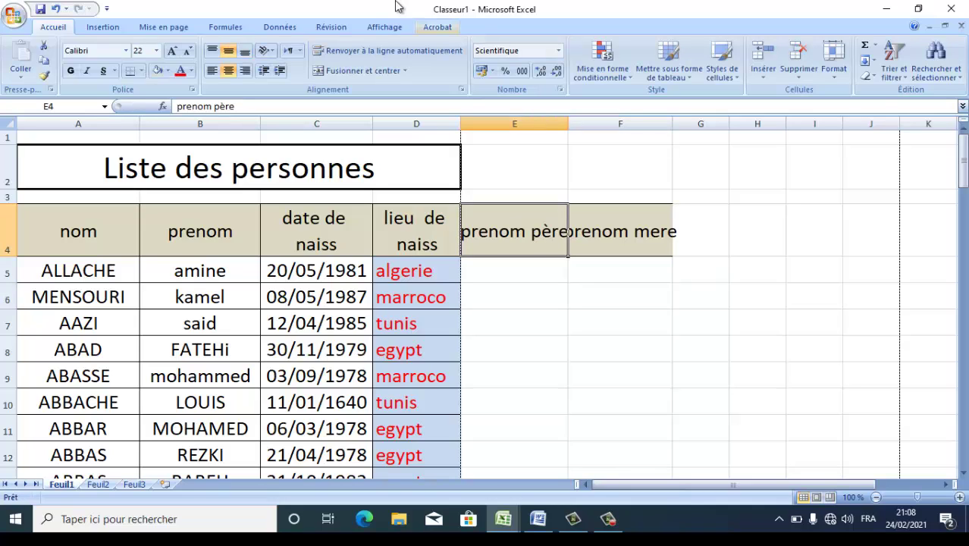
left_click(347, 49)
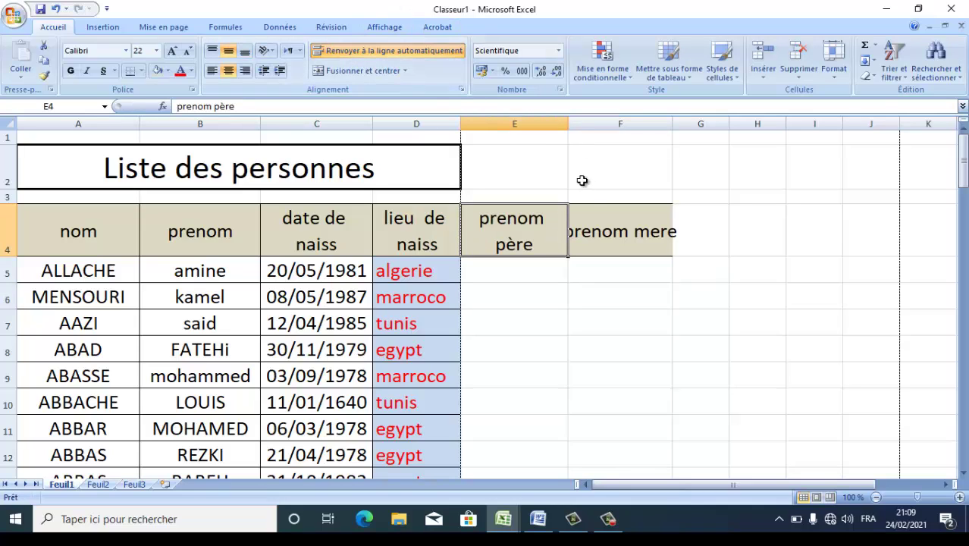
left_click(592, 210)
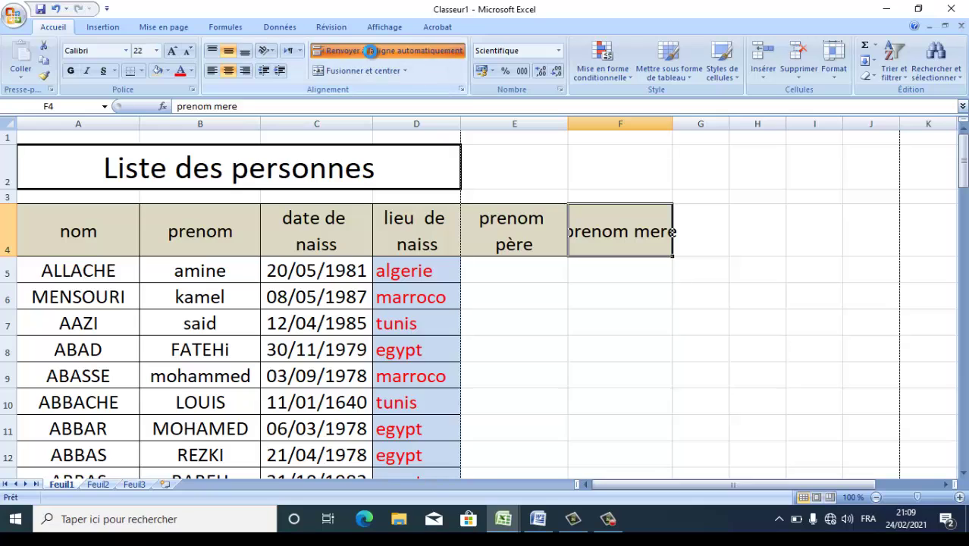
left_click(371, 53)
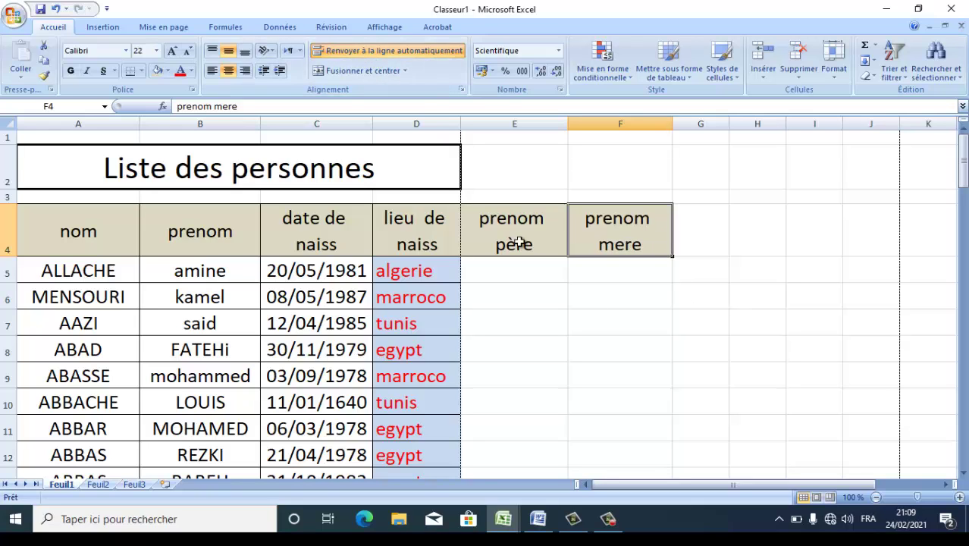
Add right, bottom and inner horizontal borders to the prenom père and prenom mere columns, E4 to F80.
left_click_drag(501, 228, 566, 396)
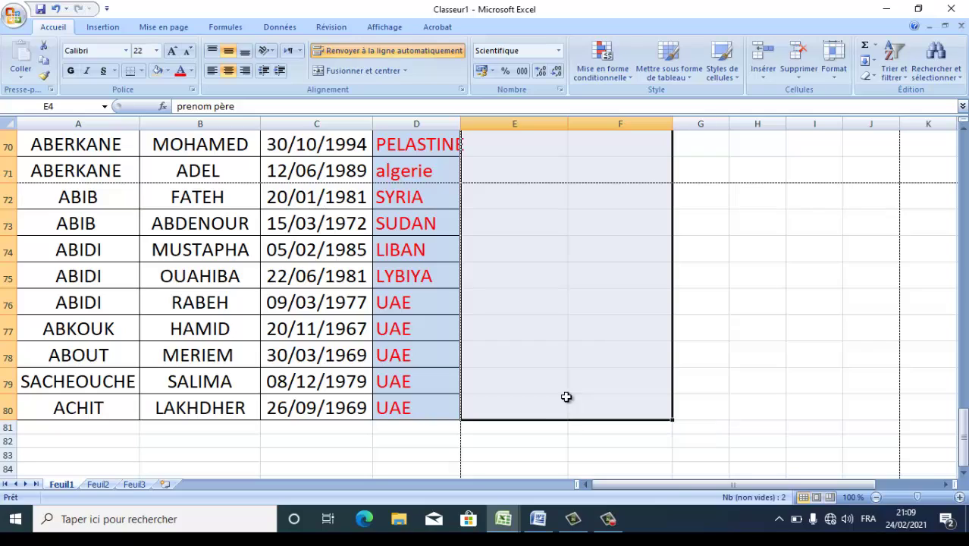
right_click(516, 246)
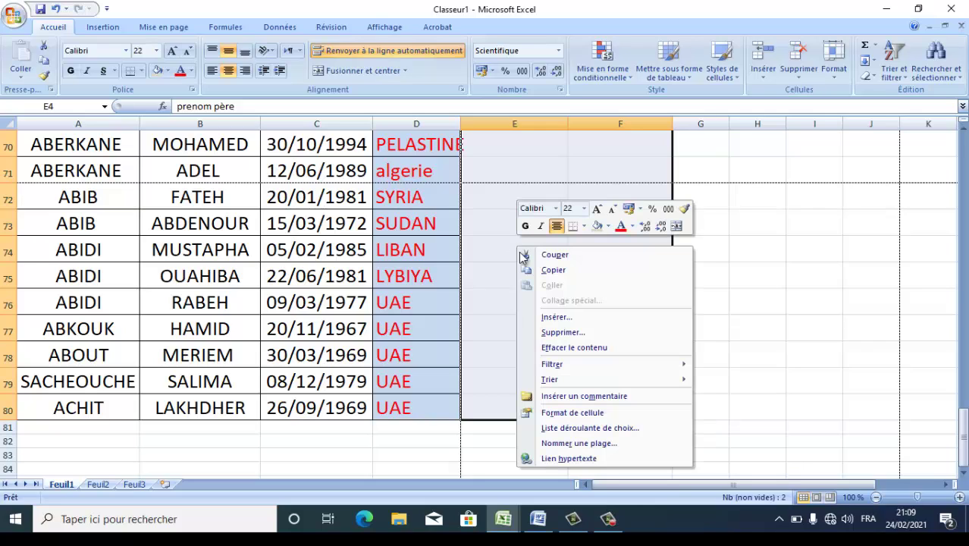
left_click(573, 414)
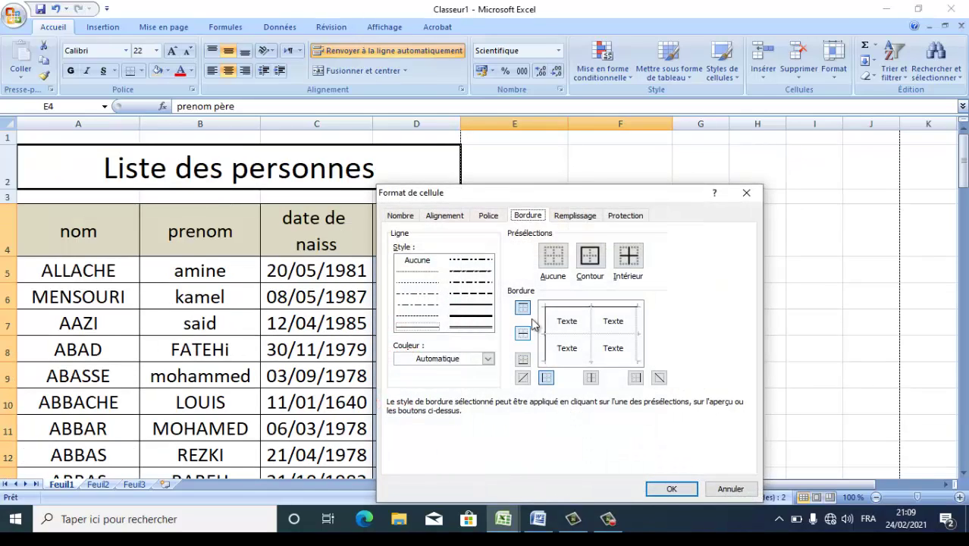
left_click(611, 333)
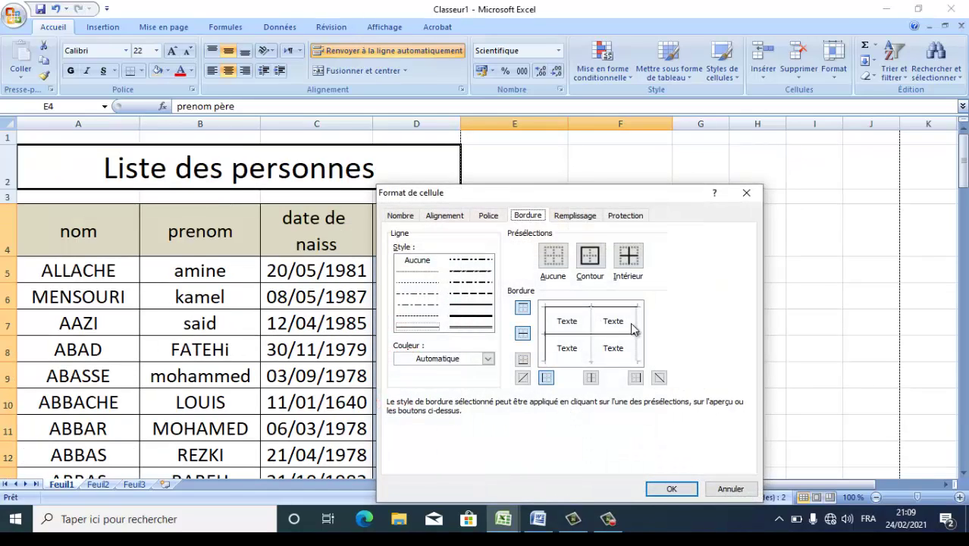
left_click(634, 328)
left_click(600, 358)
left_click(671, 489)
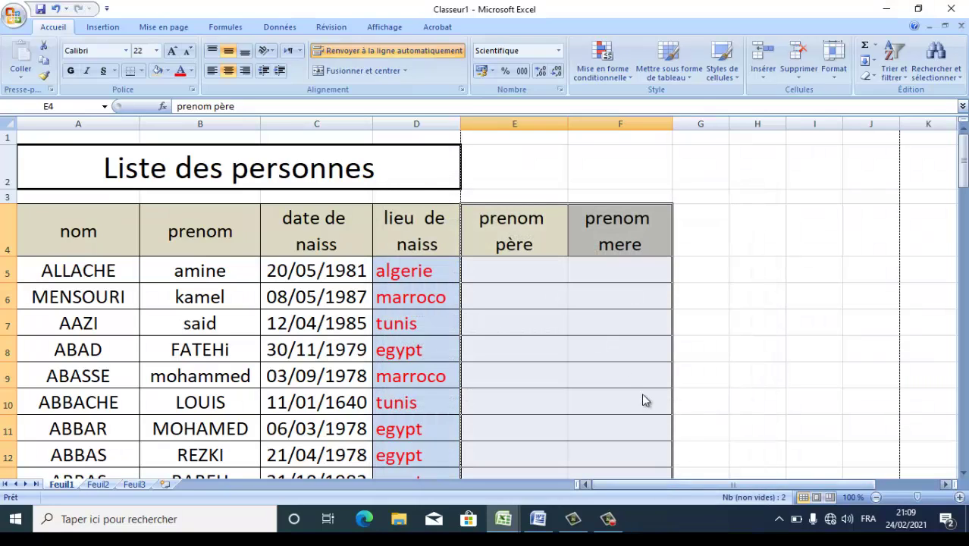
Add the inner vertical border between the prenom père and prenom mere columns, and deselect the range.
right_click(584, 270)
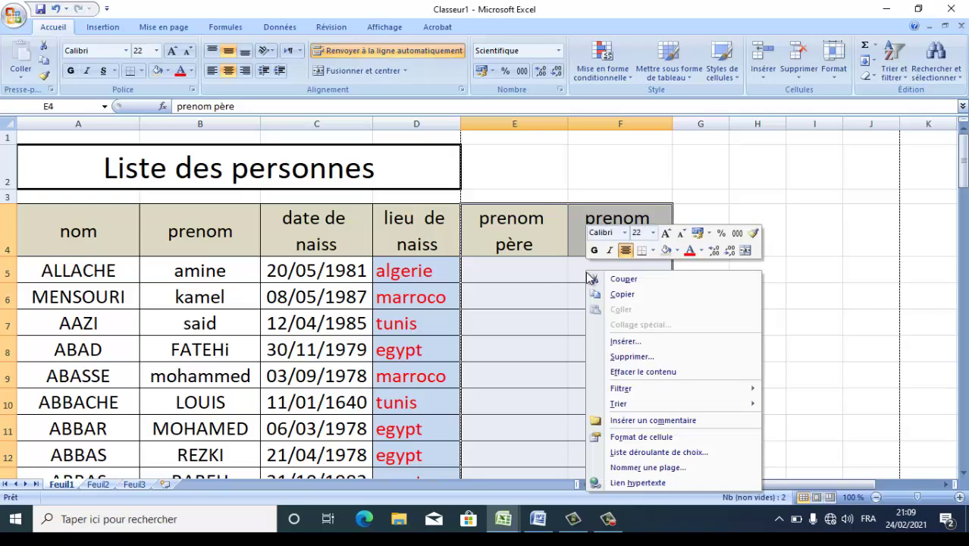
left_click(628, 438)
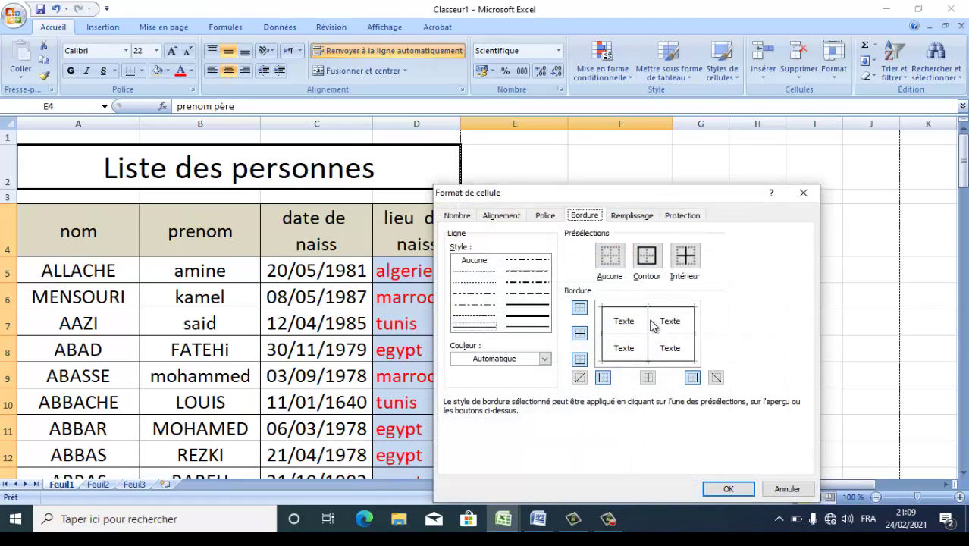
left_click(650, 326)
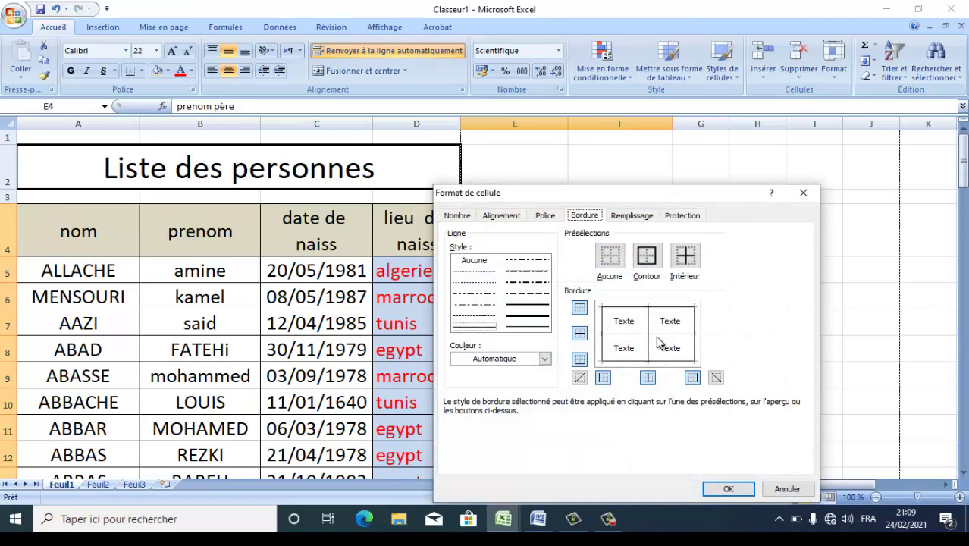
left_click(728, 488)
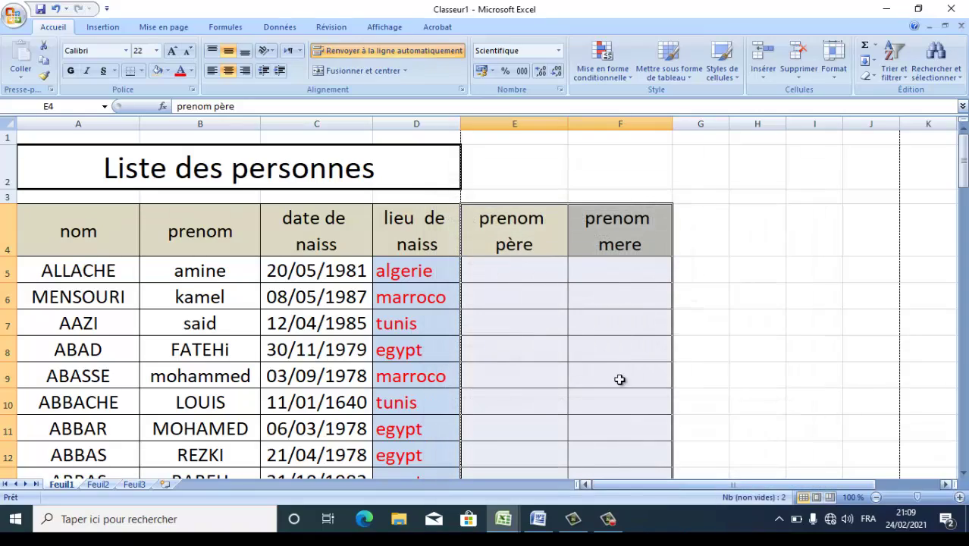
left_click(504, 162)
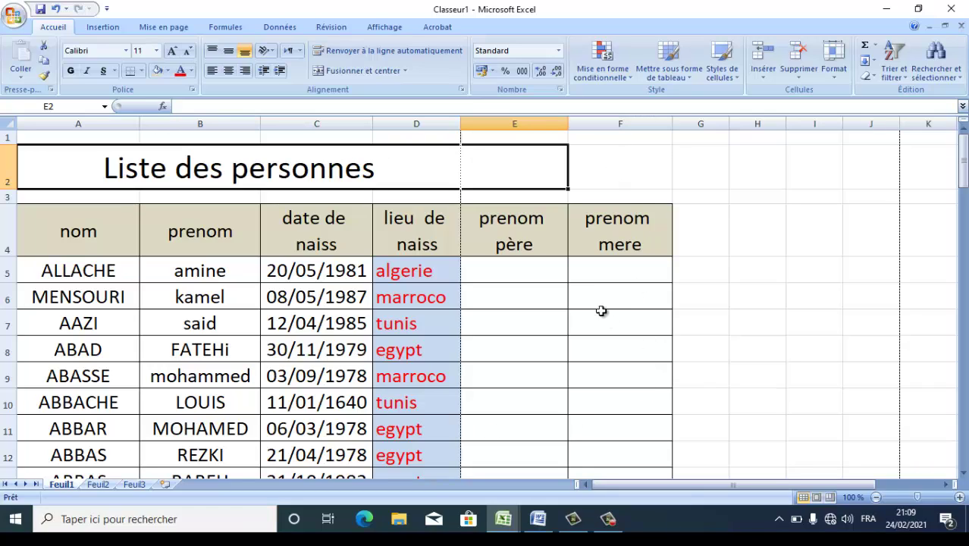
left_click_drag(634, 244, 81, 149)
left_click(82, 149)
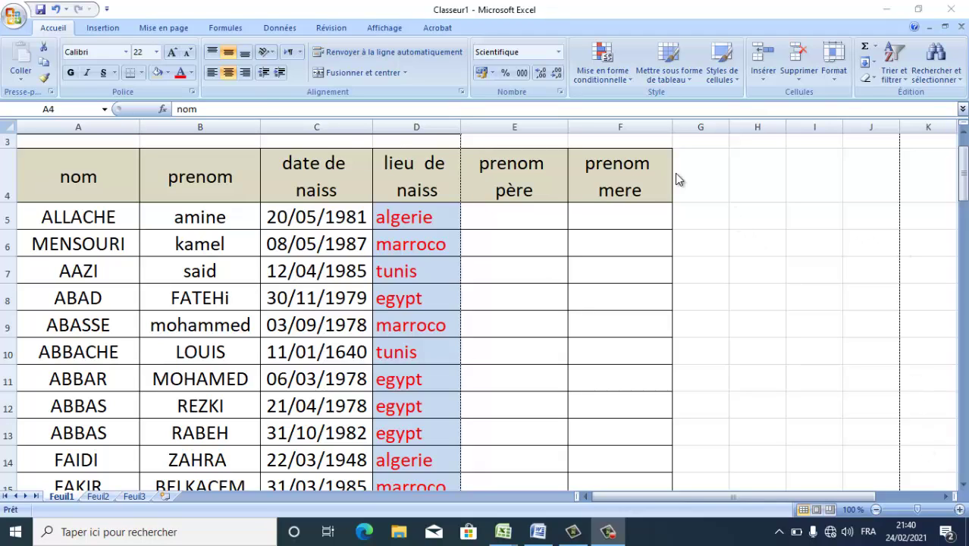
Reduce the left and right page margins of Feuil1 through the custom margin settings.
left_click(180, 30)
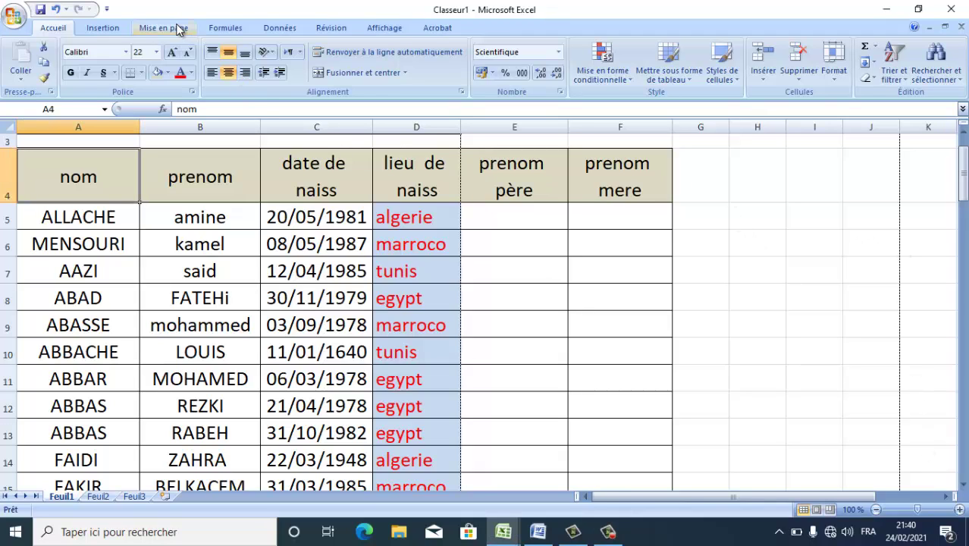
left_click(179, 29)
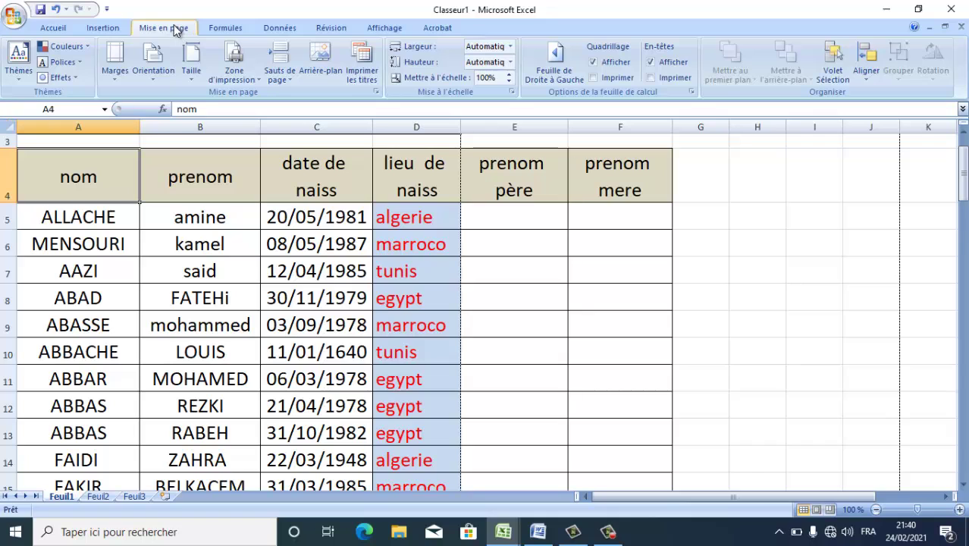
left_click(115, 77)
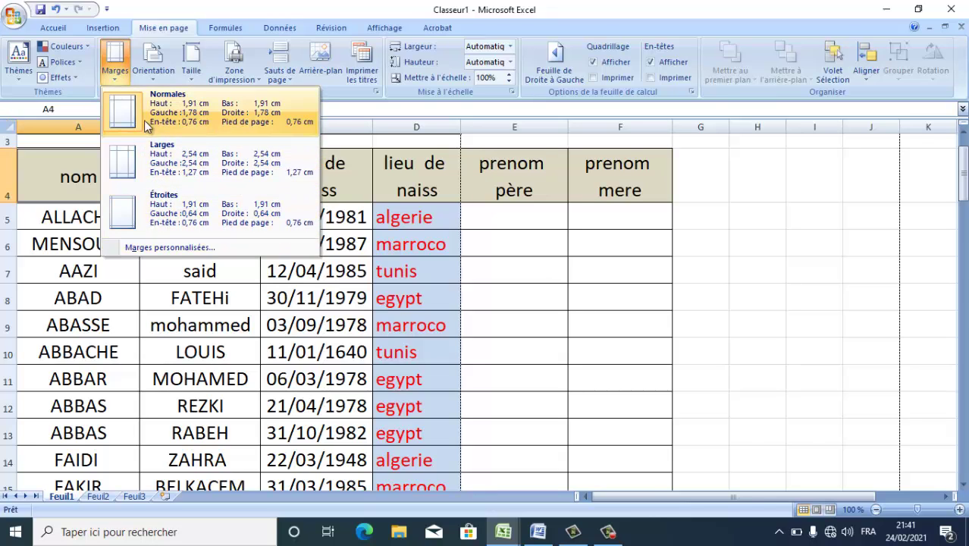
left_click(168, 247)
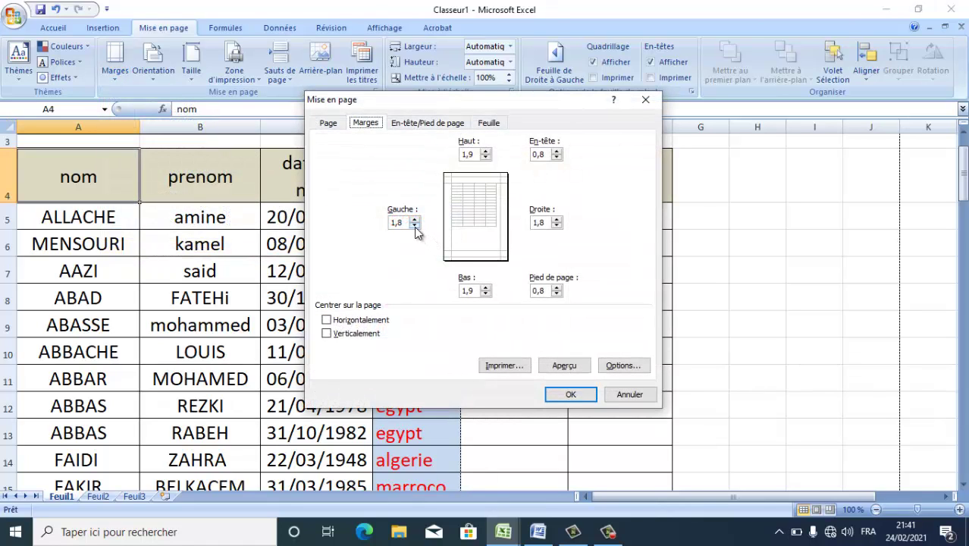
left_click(414, 227)
left_click(415, 226)
left_click(414, 226)
left_click(415, 227)
left_click(558, 225)
left_click(570, 395)
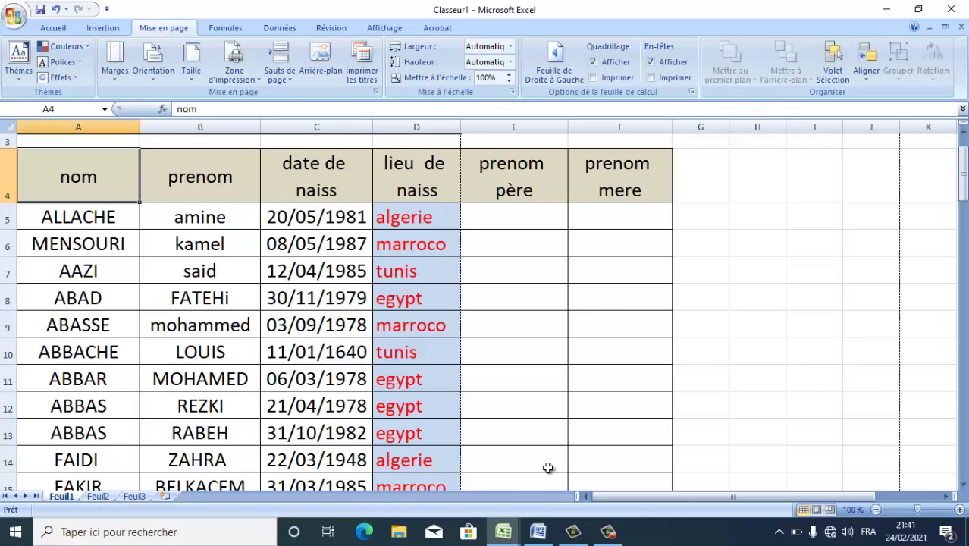
Show the page breaks of Feuil1 and check how the table splits across pages in the print preview.
left_click(831, 508)
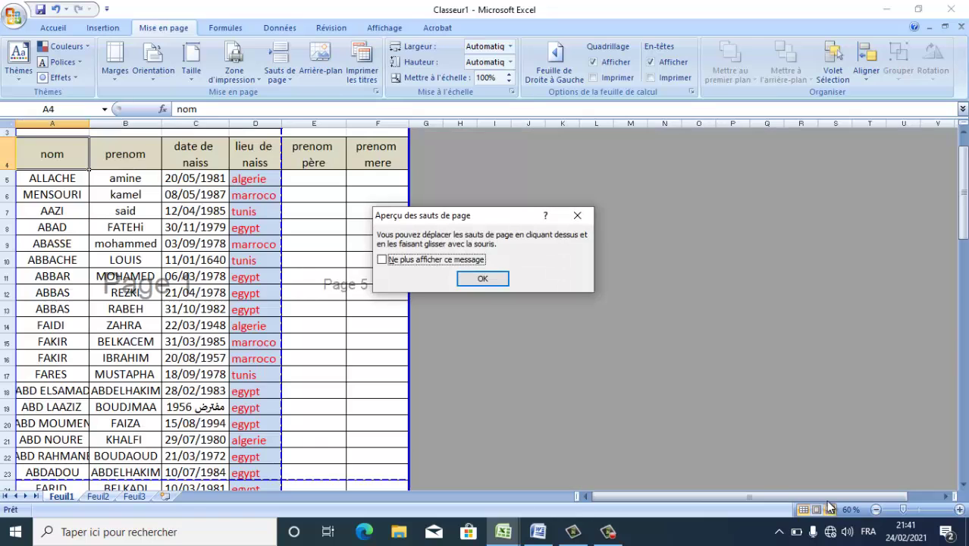
left_click(496, 280)
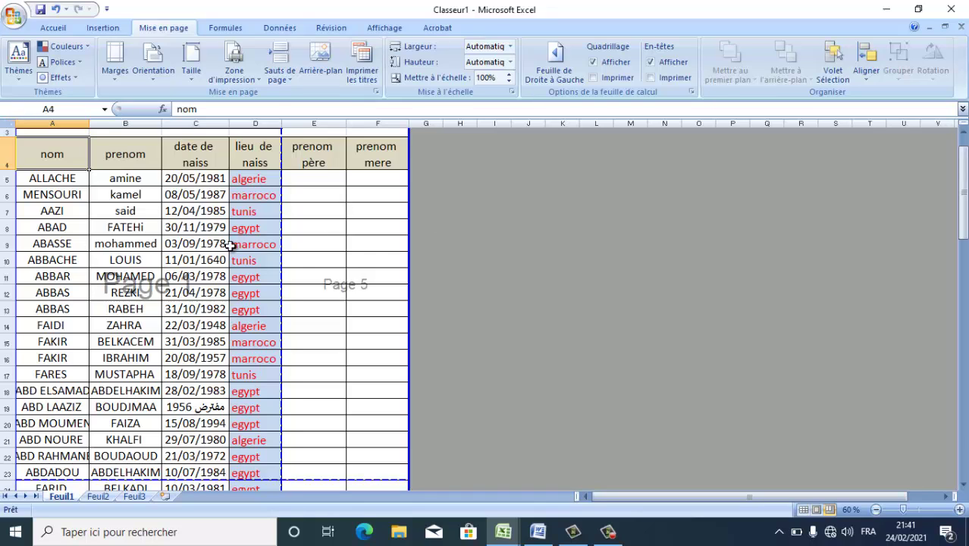
left_click(11, 19)
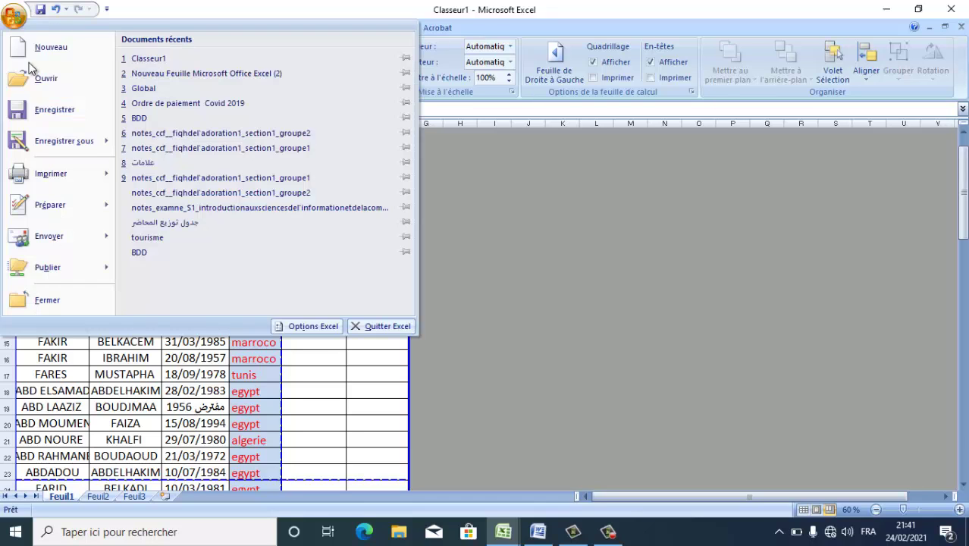
mouse_move(71, 177)
left_click(168, 149)
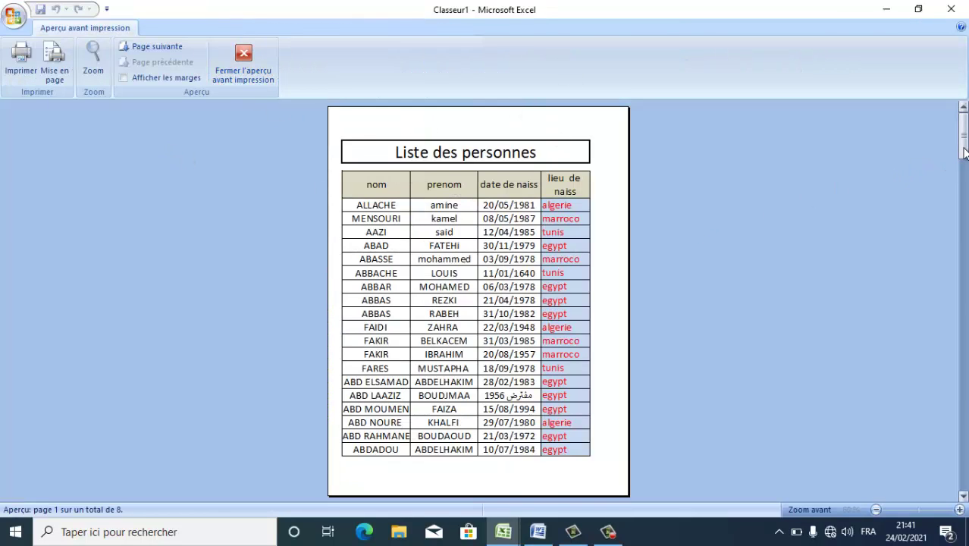
left_click_drag(963, 136, 962, 230)
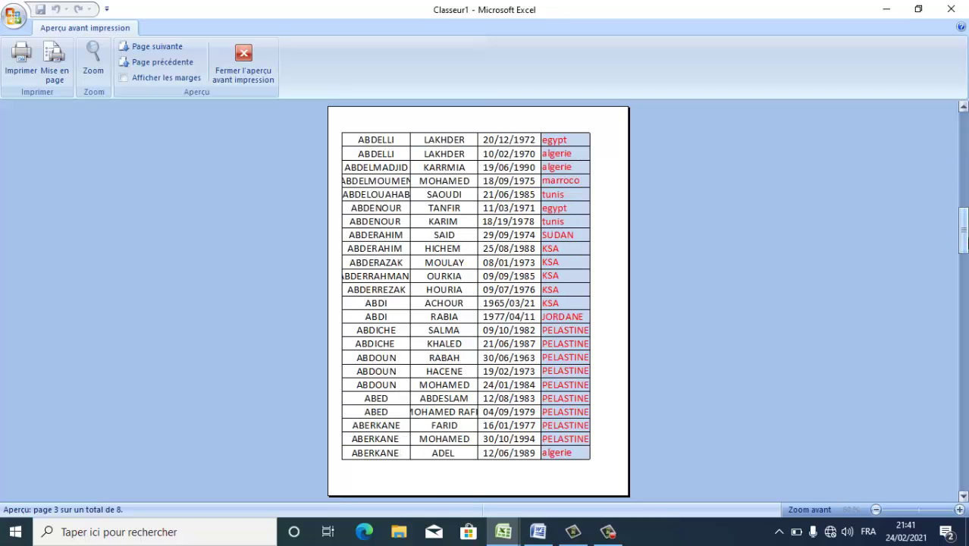
scroll(962, 230, "down", 2)
scroll(968, 242, "down", 1)
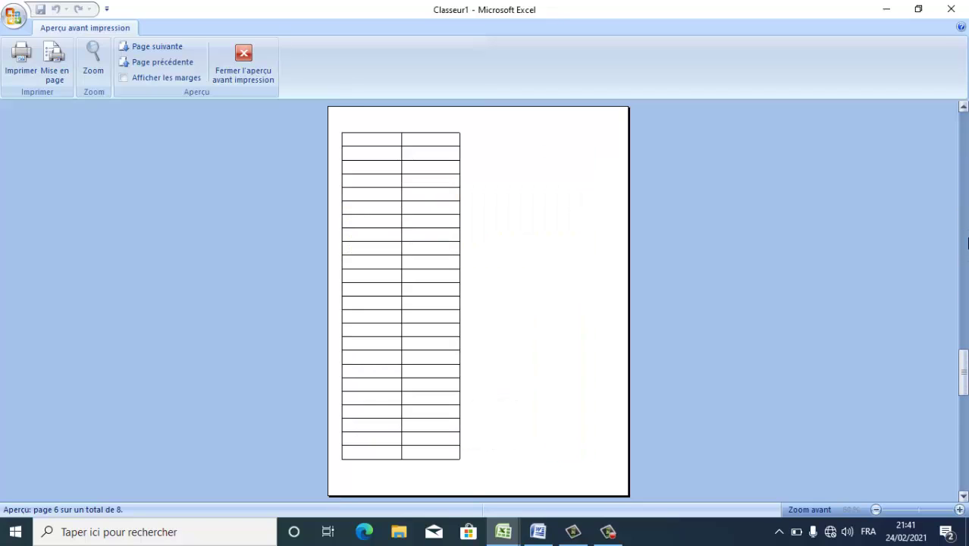
scroll(967, 242, "up", 2)
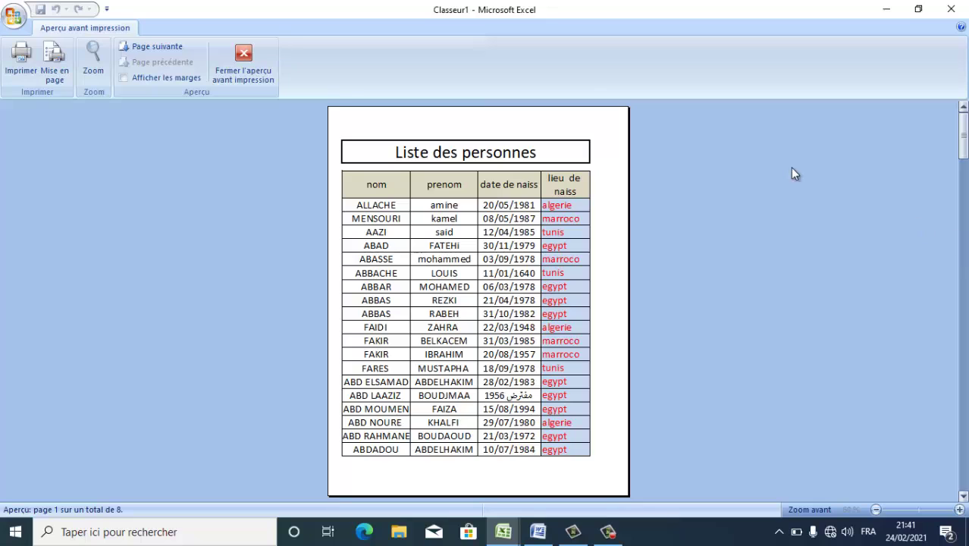
left_click(249, 60)
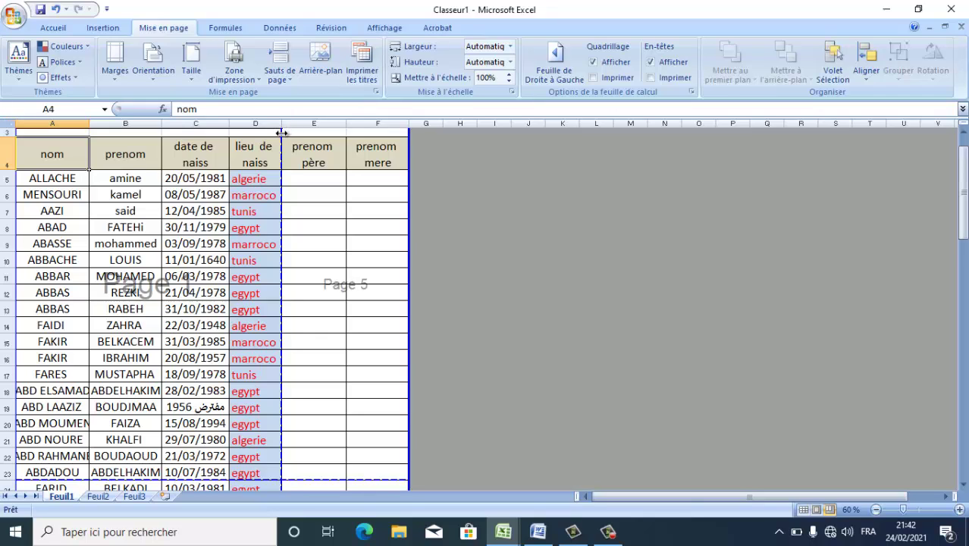
Try moving the vertical page break after column D to the outer edge of column F, checking it in the print preview.
mouse_move(280, 133)
left_mouse_down()
mouse_move(388, 142)
mouse_move(280, 137)
left_mouse_up()
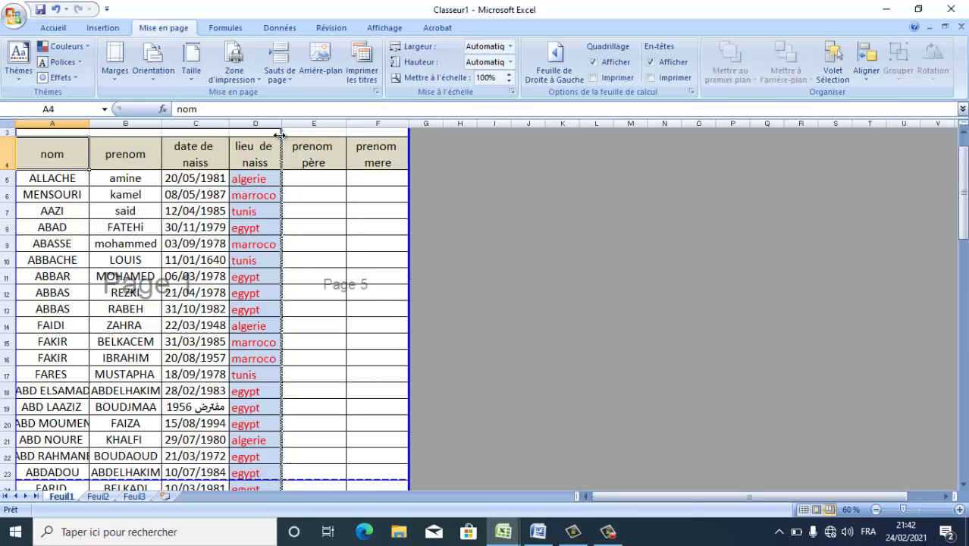
left_click_drag(279, 134, 402, 146)
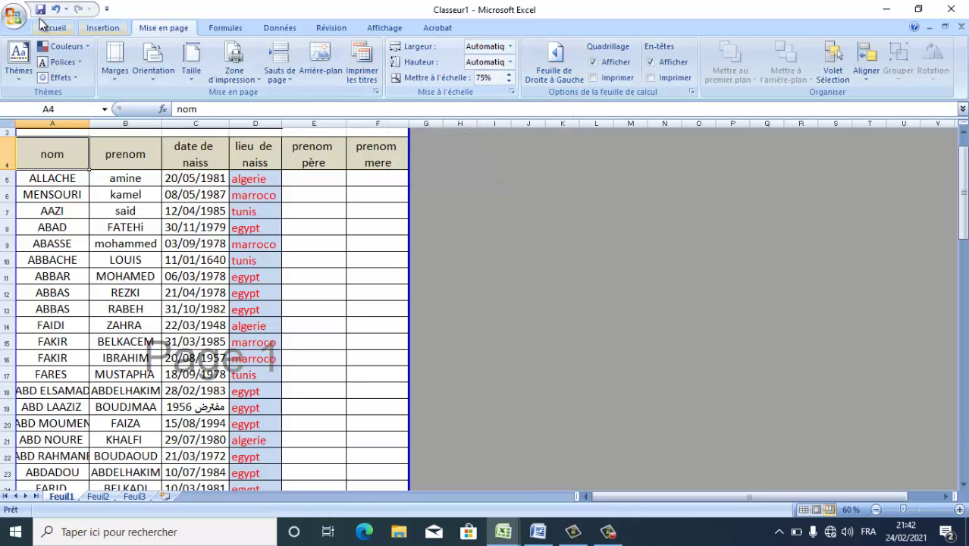
left_click(11, 24)
mouse_move(70, 170)
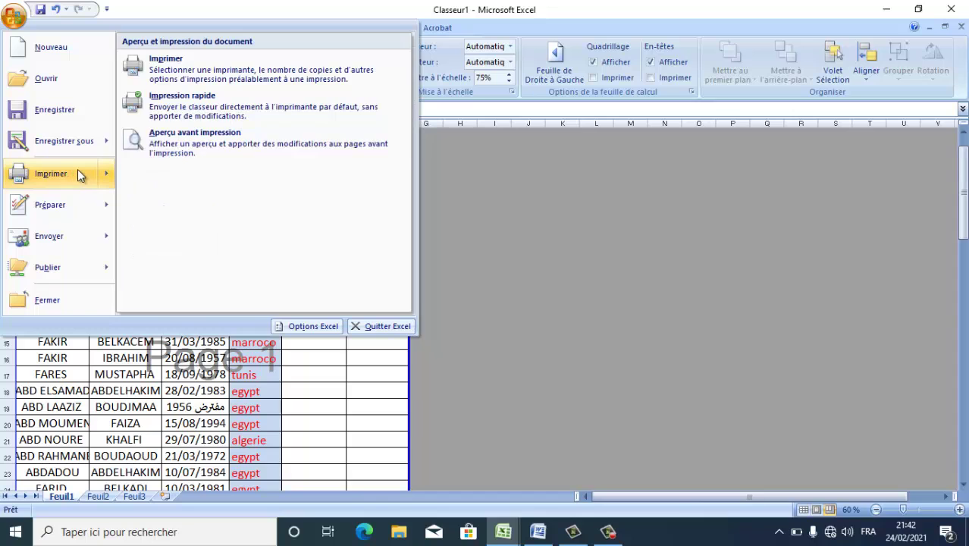
left_click(187, 150)
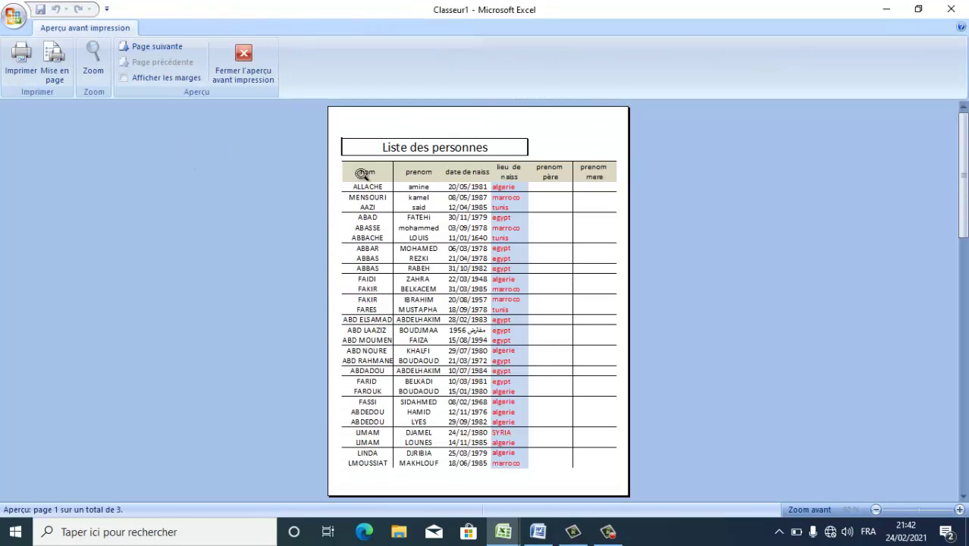
left_click(243, 65)
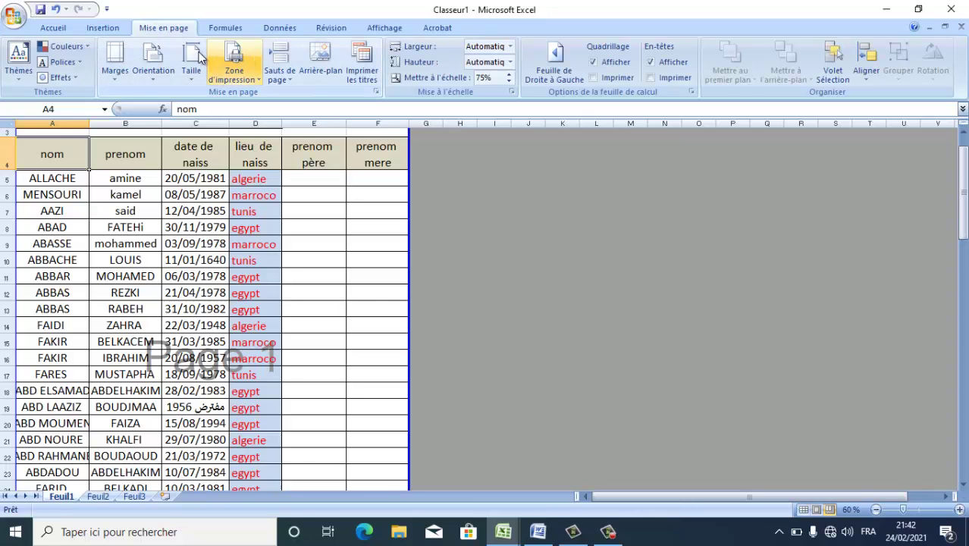
left_click(54, 12)
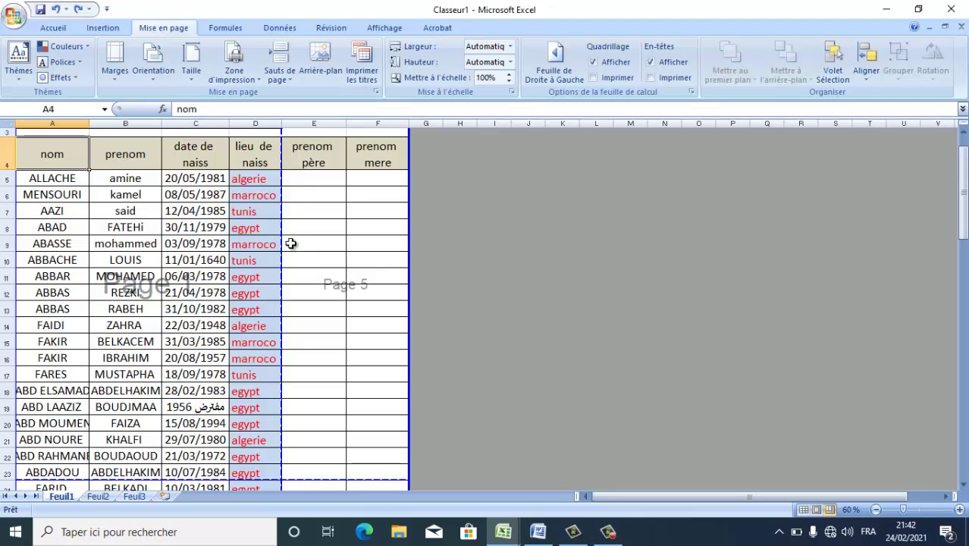
Set the page orientation to Paysage and narrow column E so that all six columns fit on one page width.
left_click(148, 72)
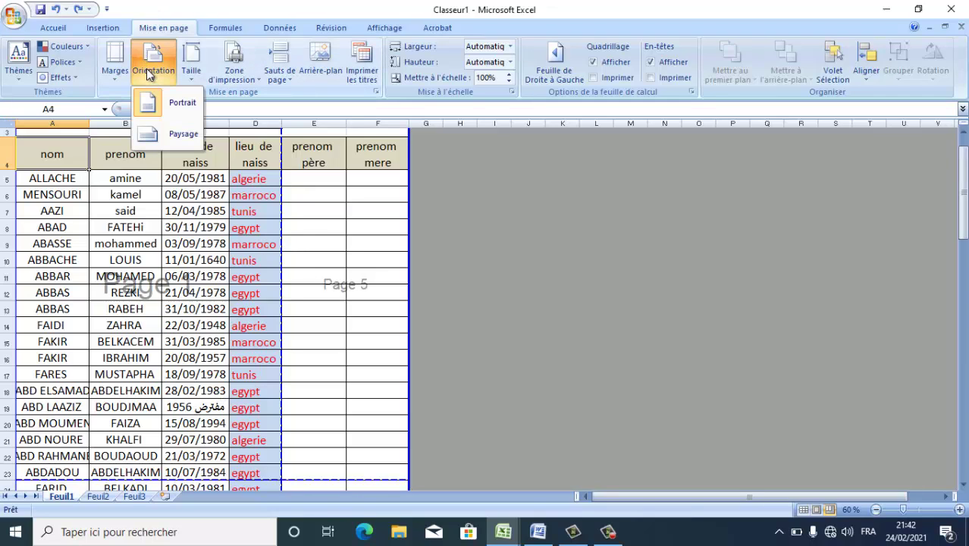
left_click(173, 133)
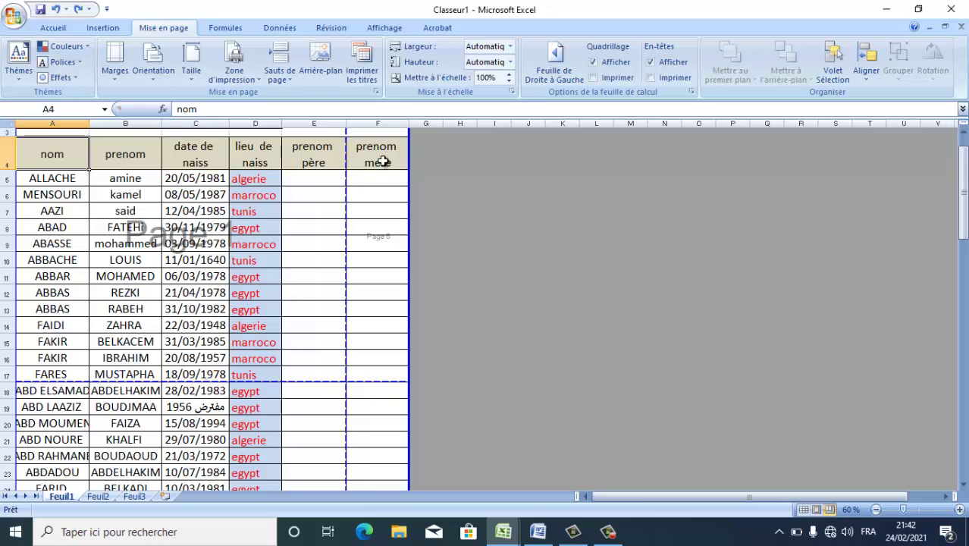
left_click_drag(345, 124, 338, 123)
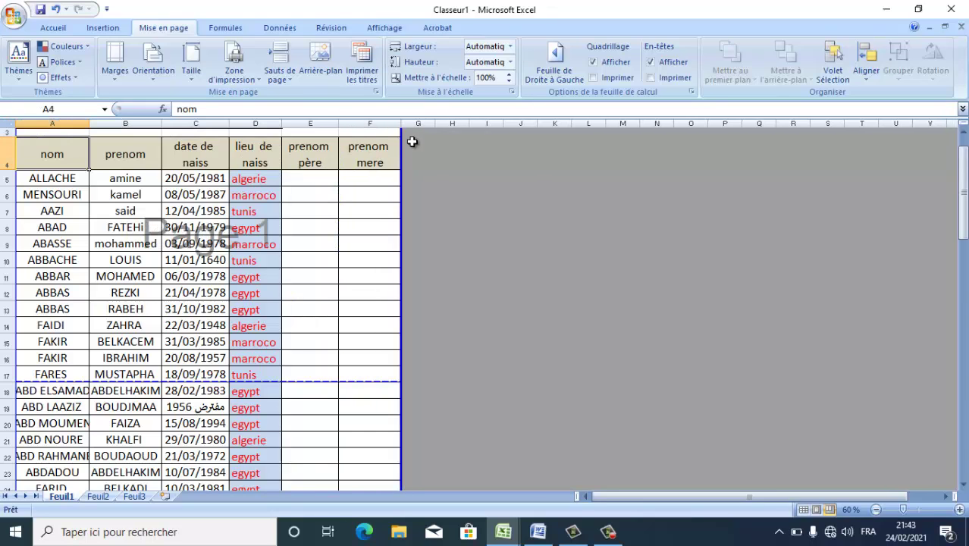
Check the landscape layout of the table in the print preview.
left_click(8, 19)
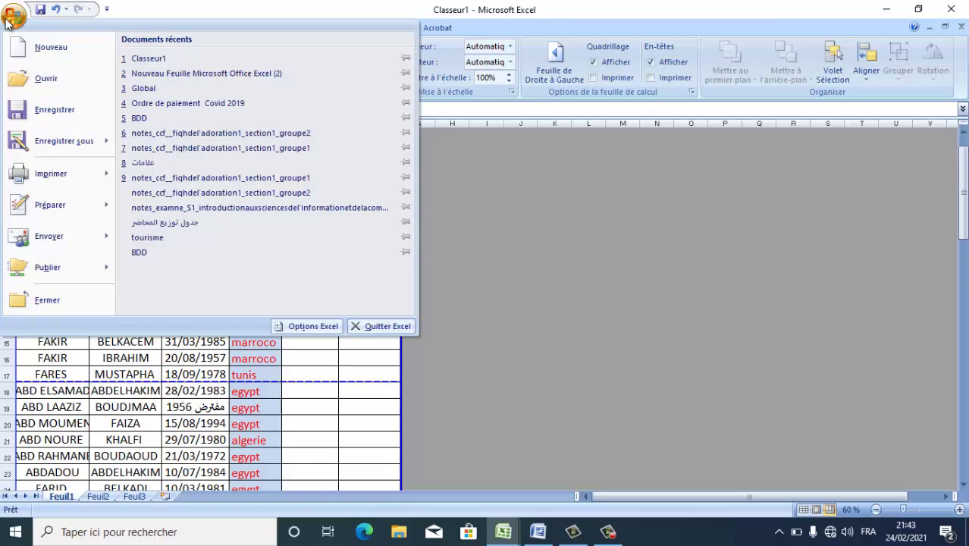
mouse_move(72, 168)
left_click(192, 137)
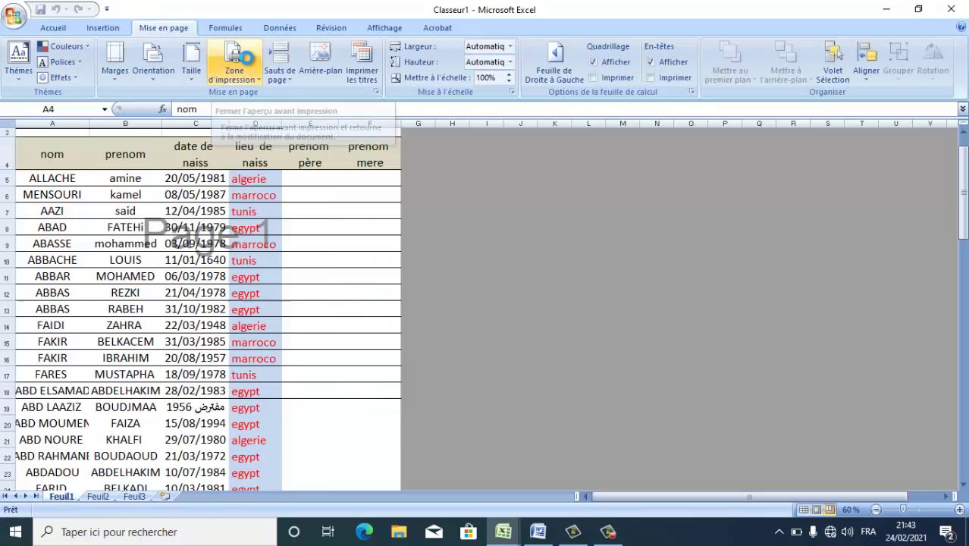
Leave the print preview and merge and centre the title Liste des personnes across columns A to F in row 2.
left_click(246, 58)
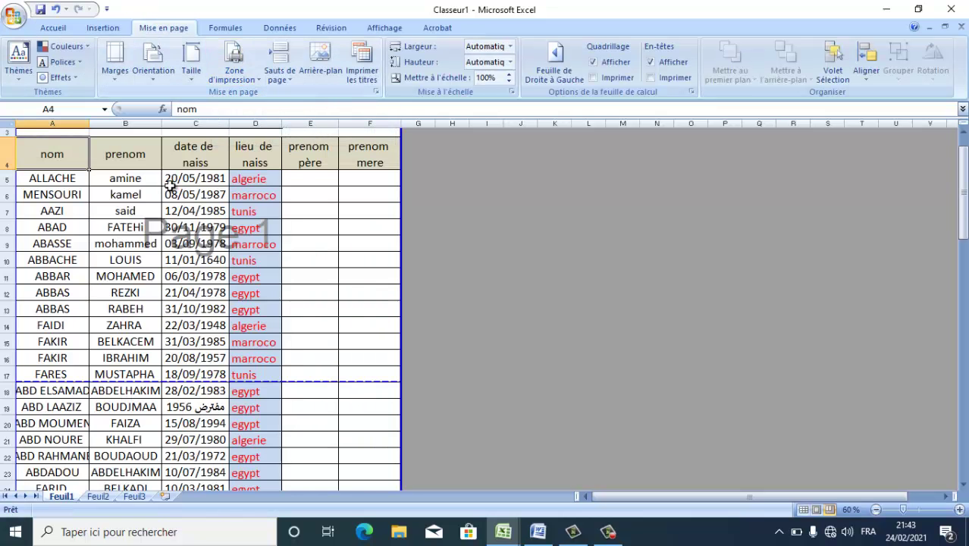
left_click_drag(961, 194, 961, 152)
left_click_drag(370, 144, 106, 159)
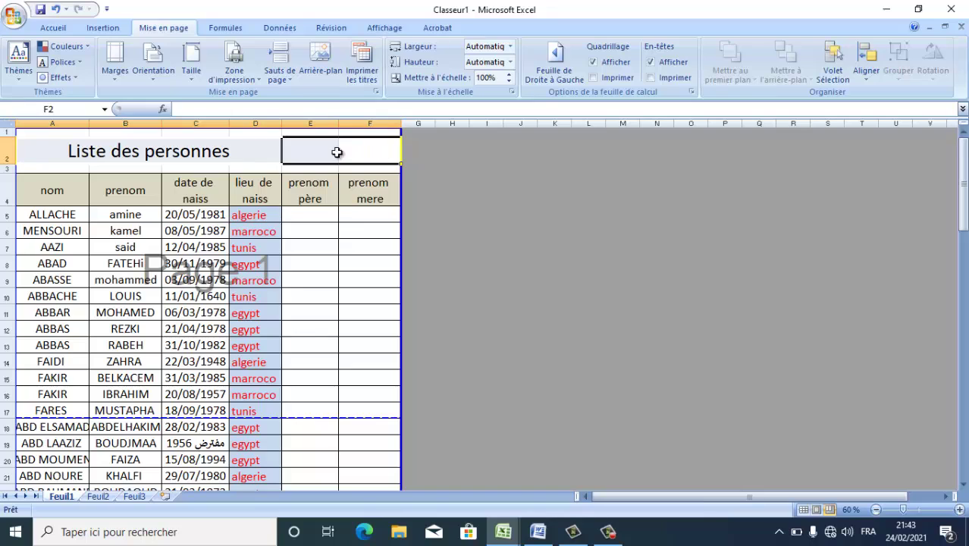
left_click(53, 27)
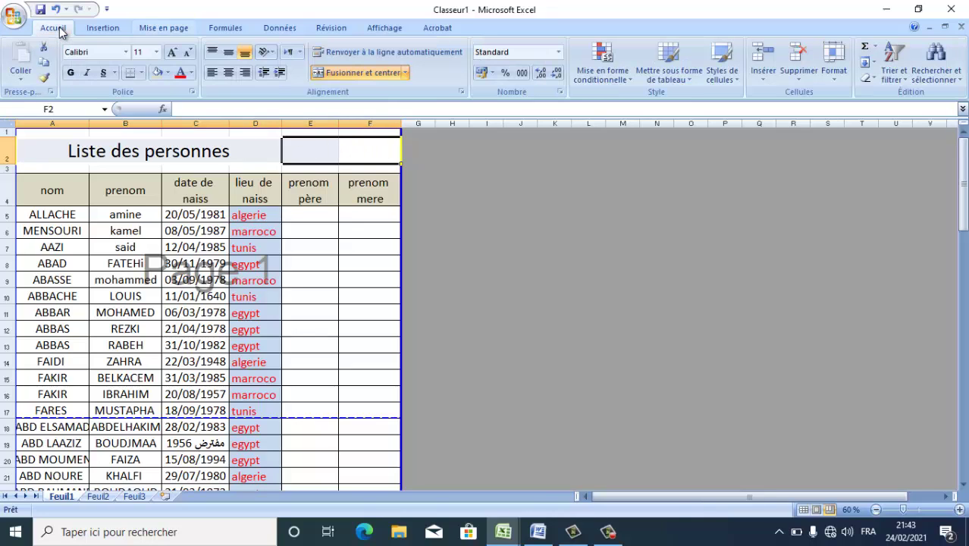
left_click(318, 72)
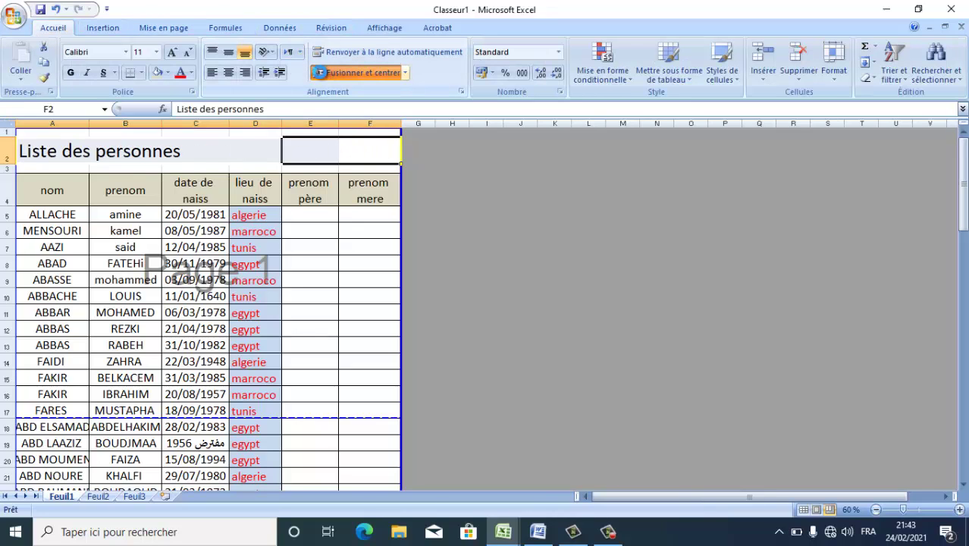
left_click(318, 72)
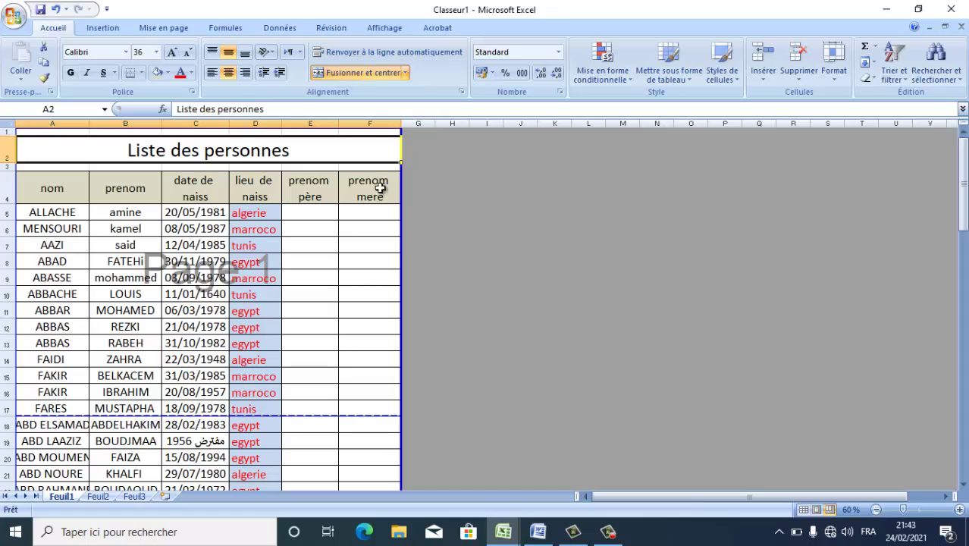
left_click(171, 31)
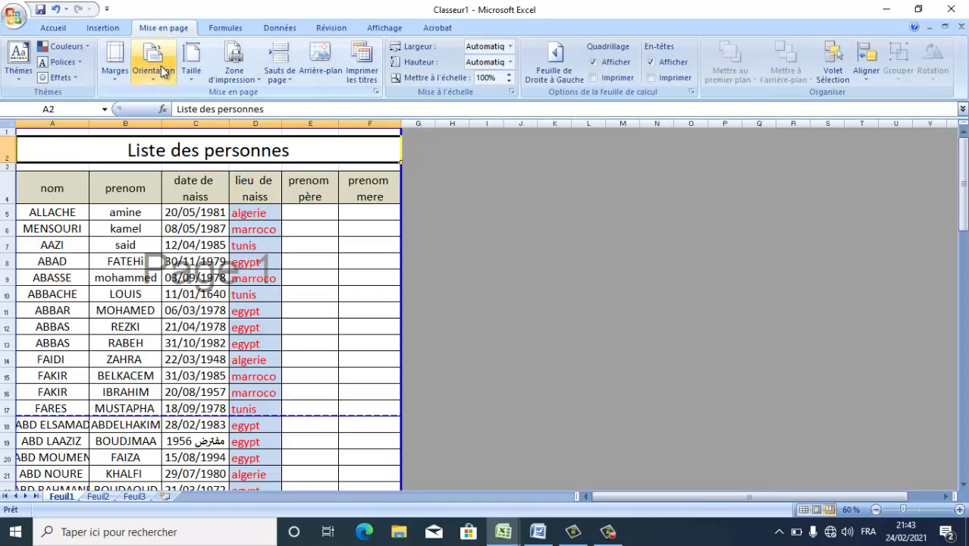
left_click(160, 69)
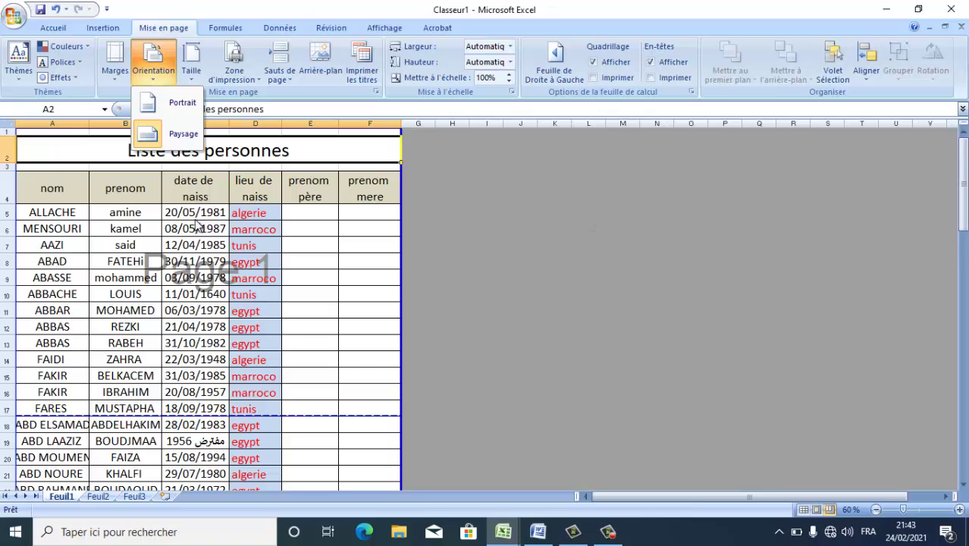
left_click(362, 242)
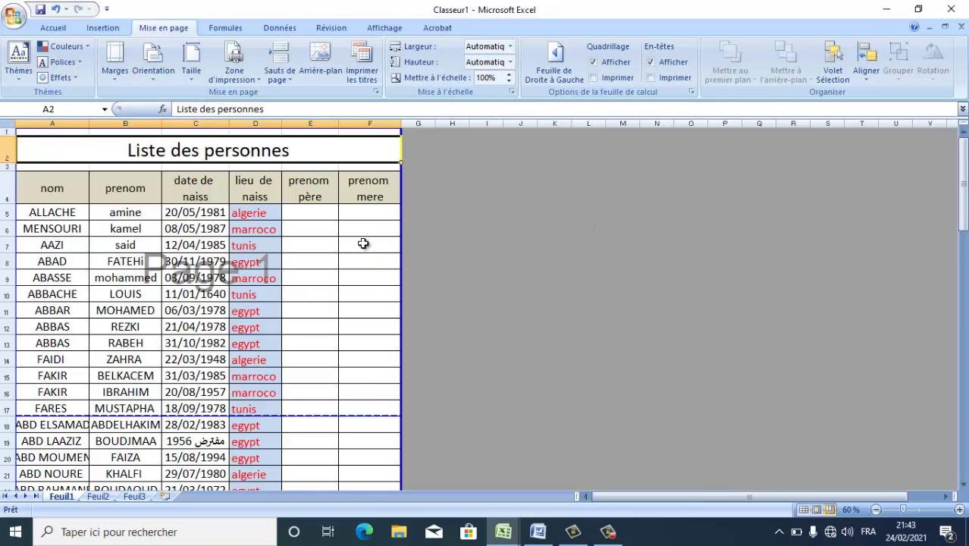
Change the column header in F4 to nom et prenom mere.
left_click(326, 218)
left_click(348, 185)
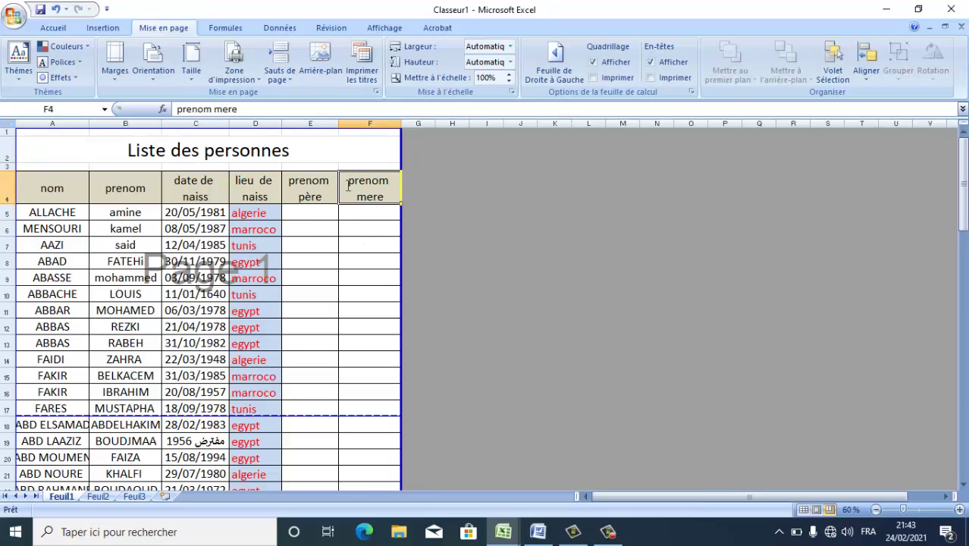
double_click(348, 186)
type("no")
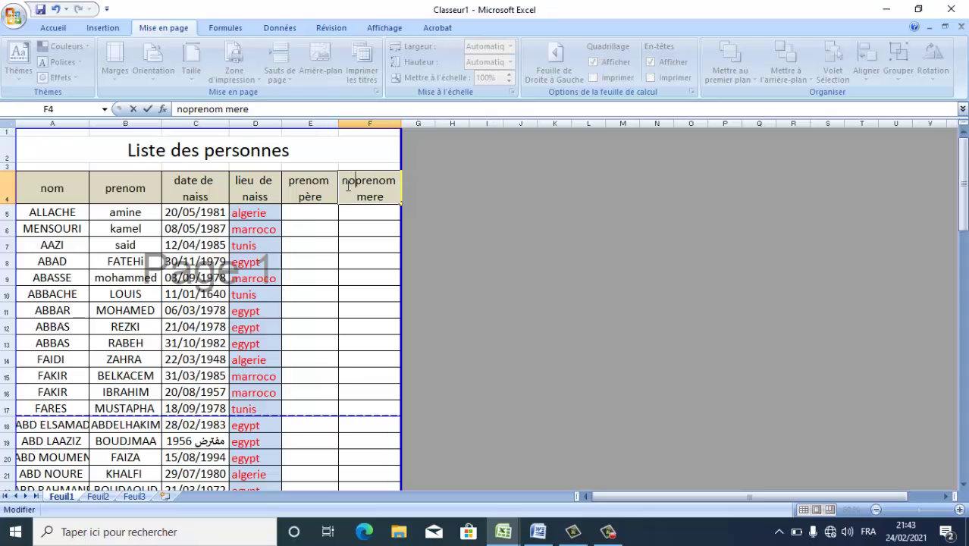
type("m et")
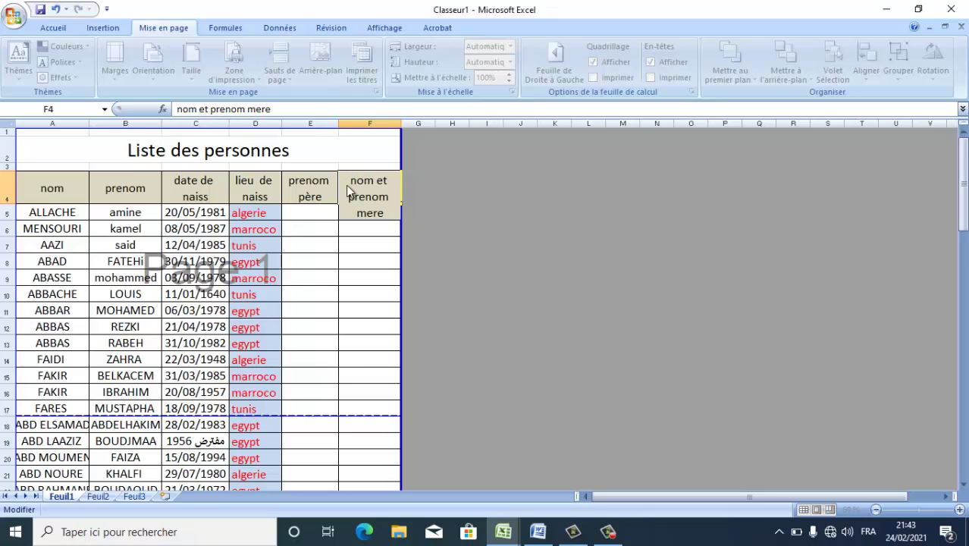
key("Return")
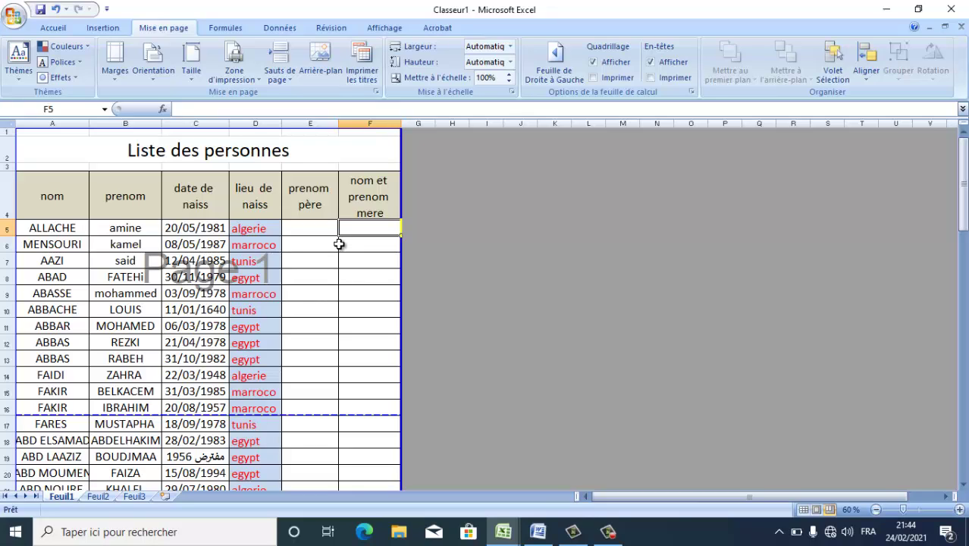
Add a page header to Feuil1 with the text liste in its centre section.
left_click(350, 157)
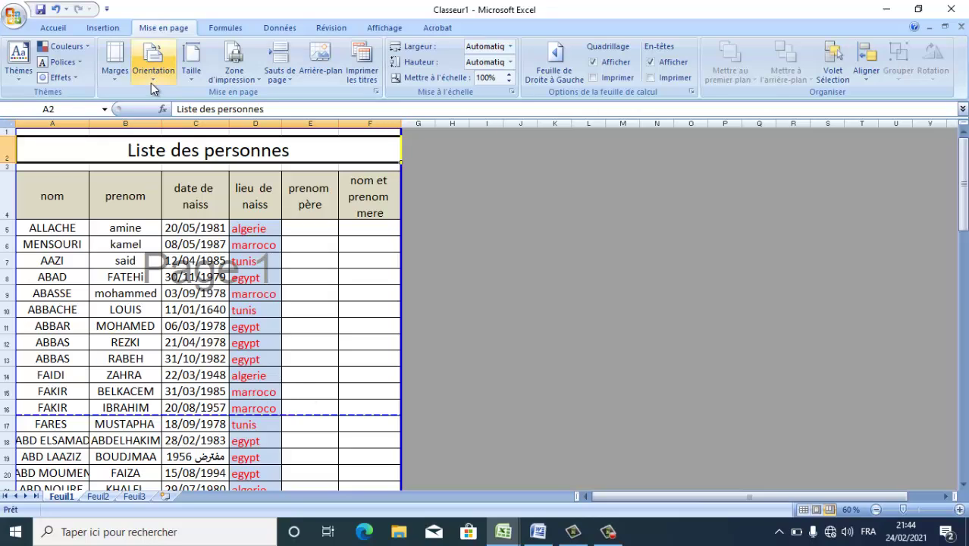
left_click(114, 29)
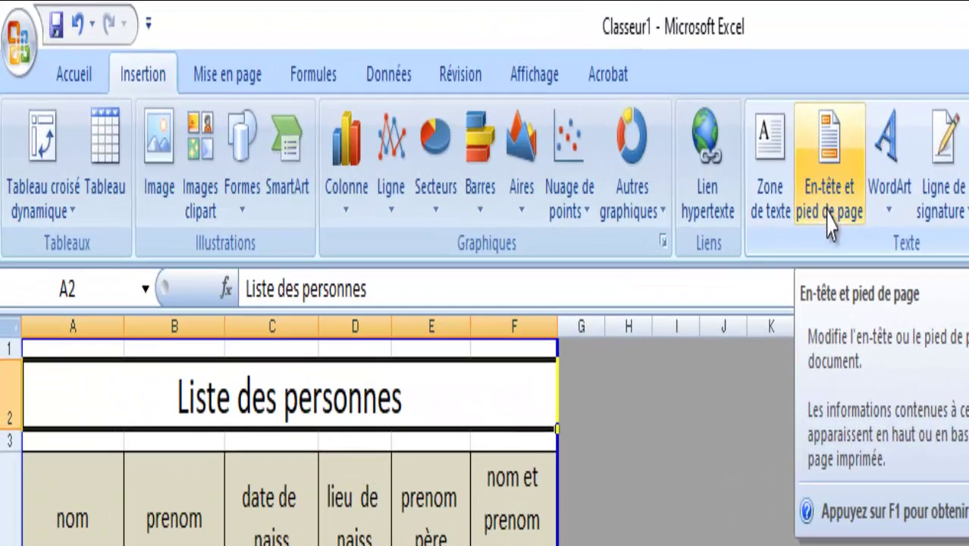
left_click(739, 165)
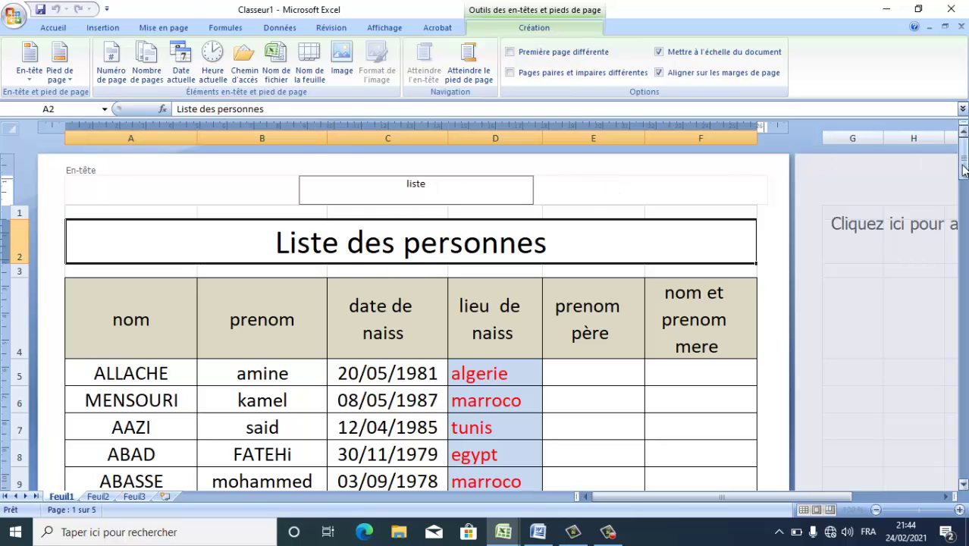
left_click(720, 183)
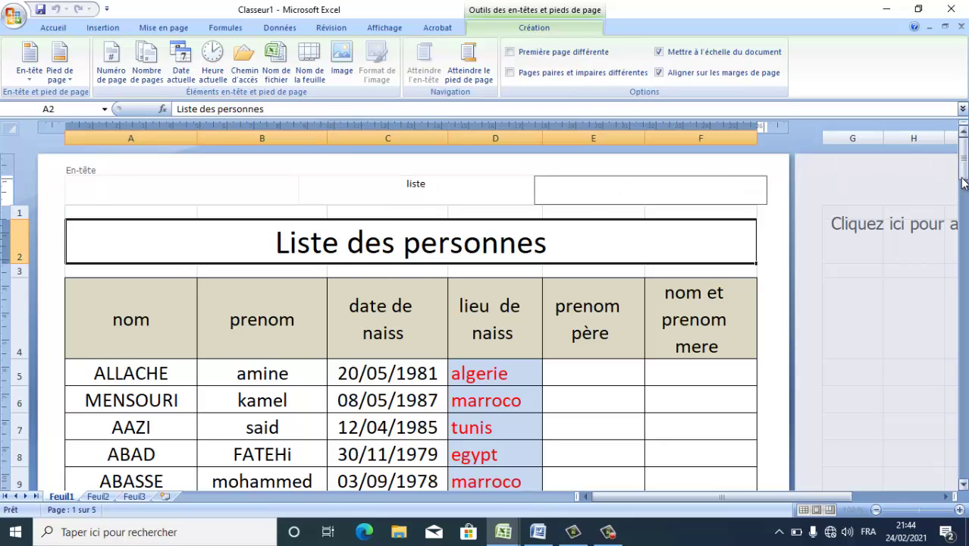
Insert the automatic page number in the centre section of the footer and return to the normal worksheet view.
left_click_drag(964, 173, 964, 212)
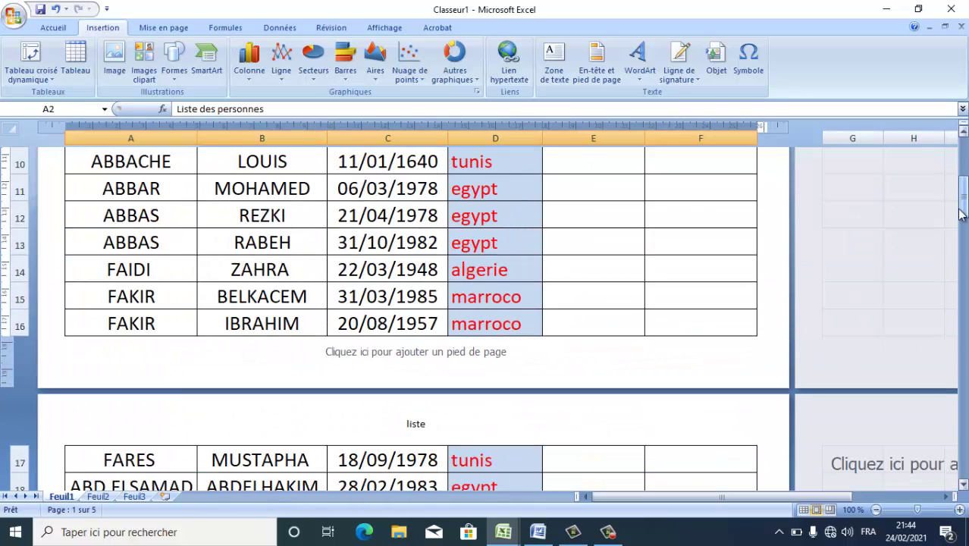
left_click(485, 356)
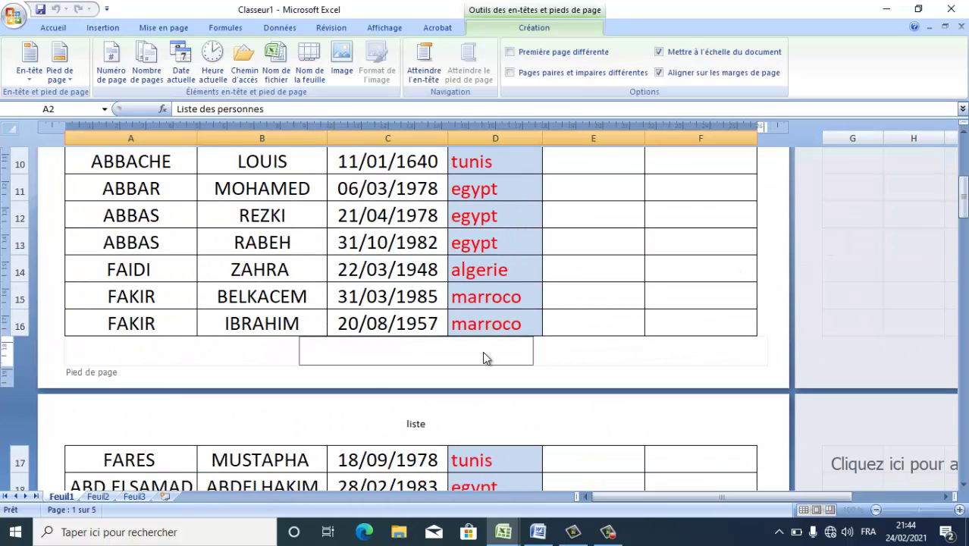
left_click(116, 64)
left_click(63, 28)
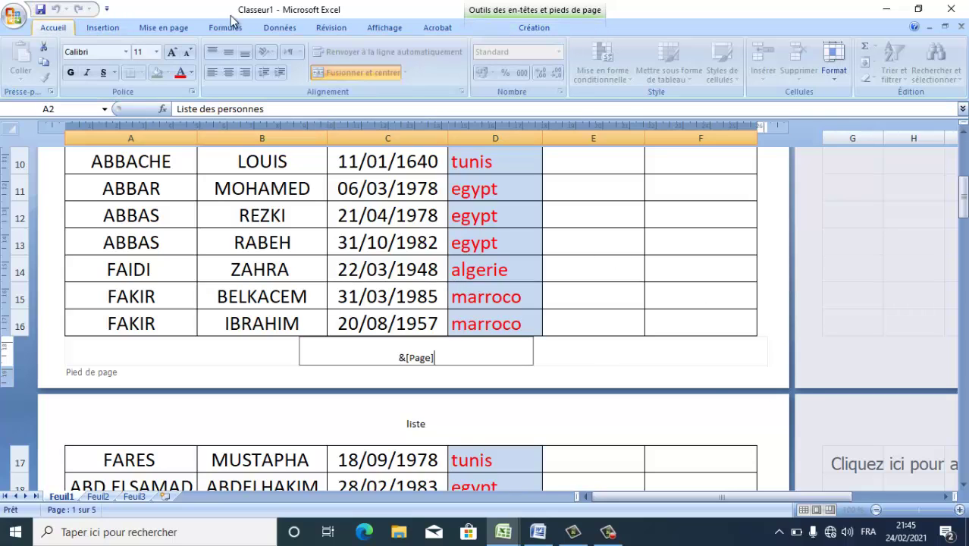
left_click_drag(963, 189, 964, 148)
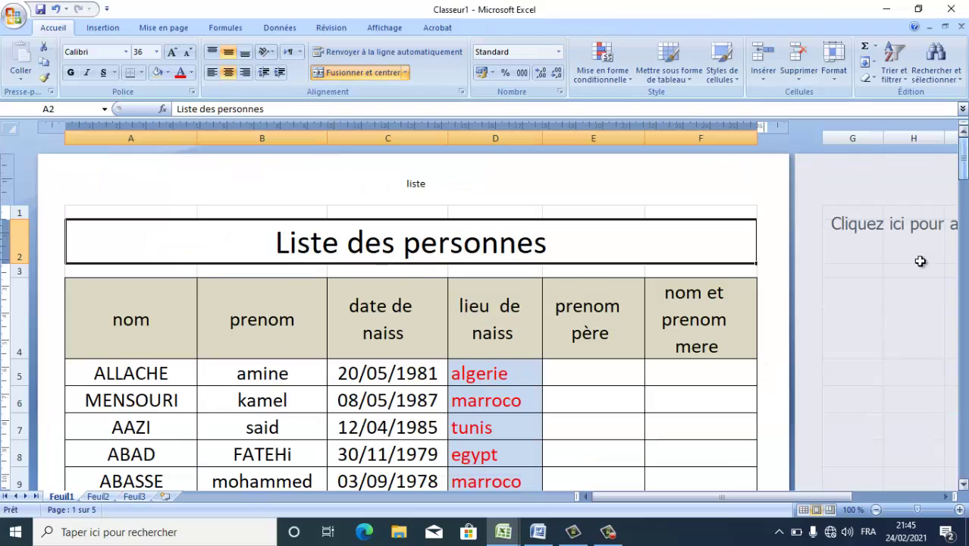
left_click(803, 510)
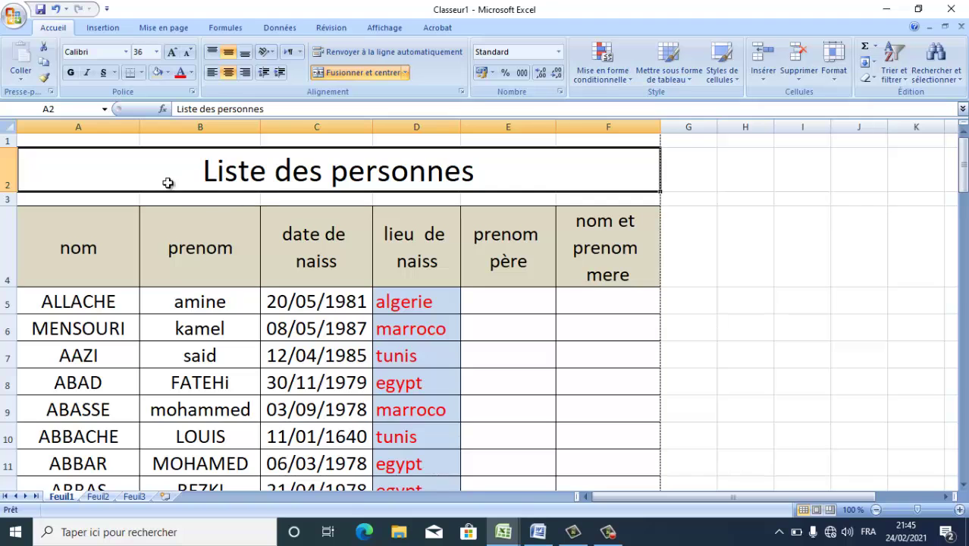
Examine the header, title, table and footer page number of page 1 closely in the print preview.
left_click(14, 17)
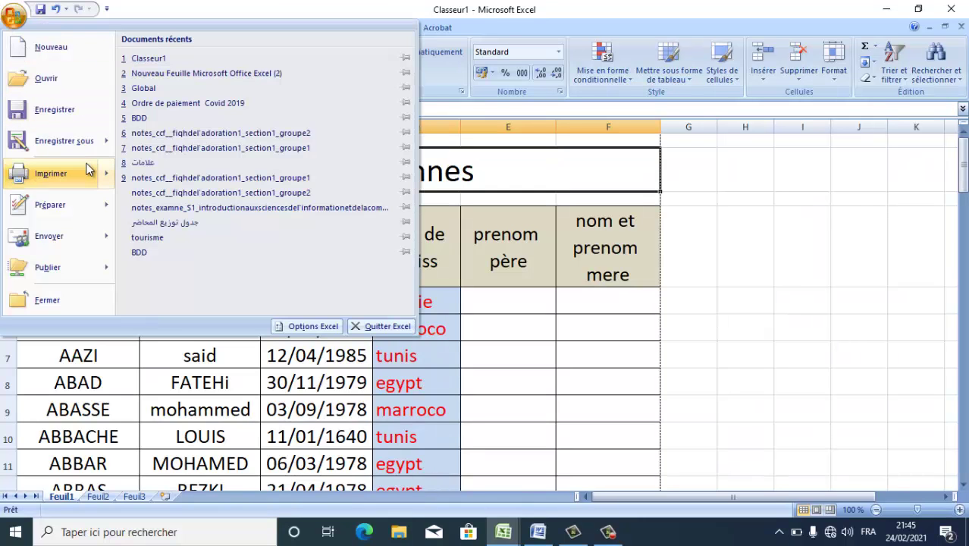
mouse_move(103, 167)
left_click(186, 150)
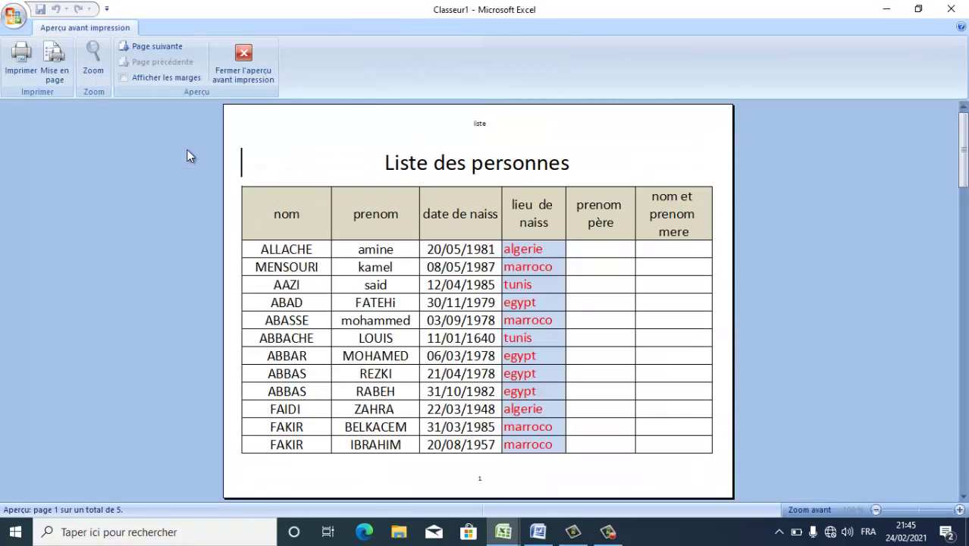
left_click(479, 130)
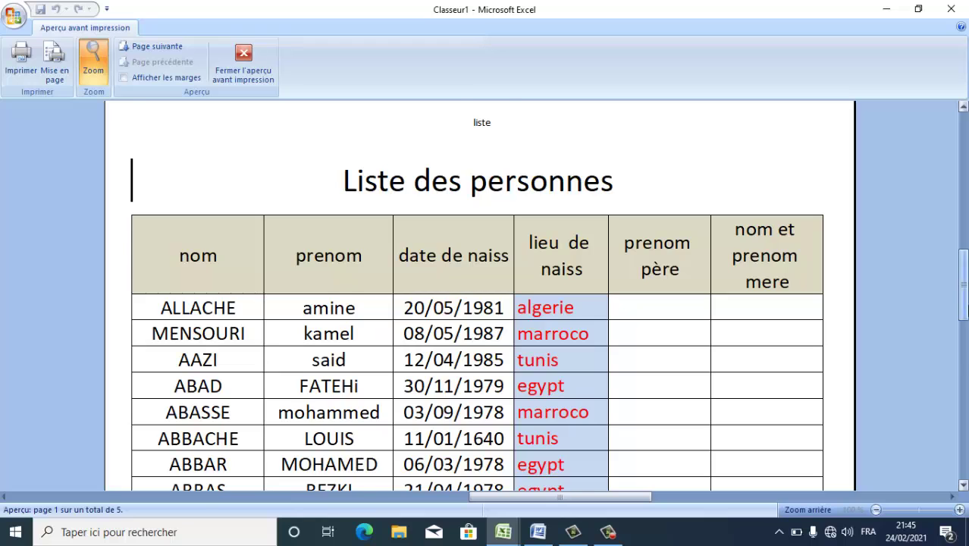
left_click_drag(966, 307, 966, 381)
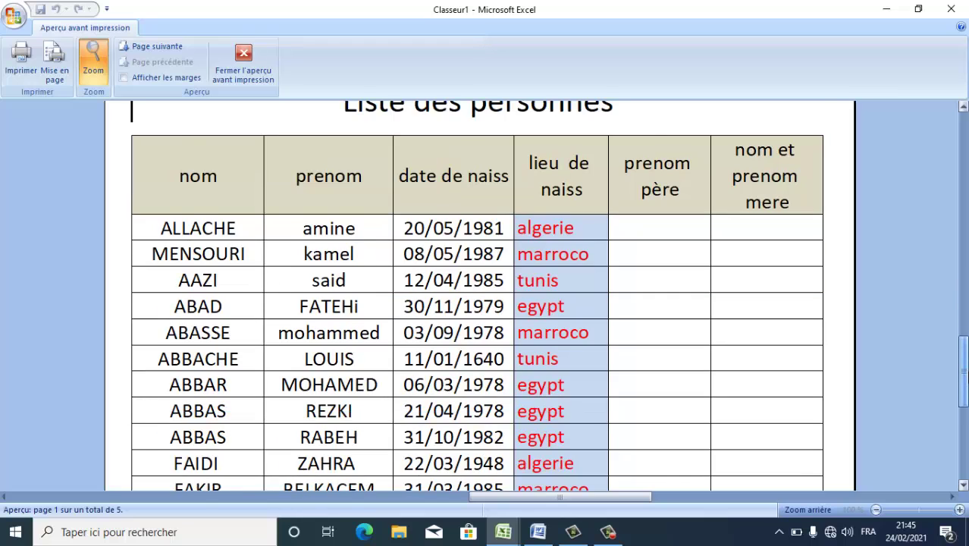
left_click(962, 485)
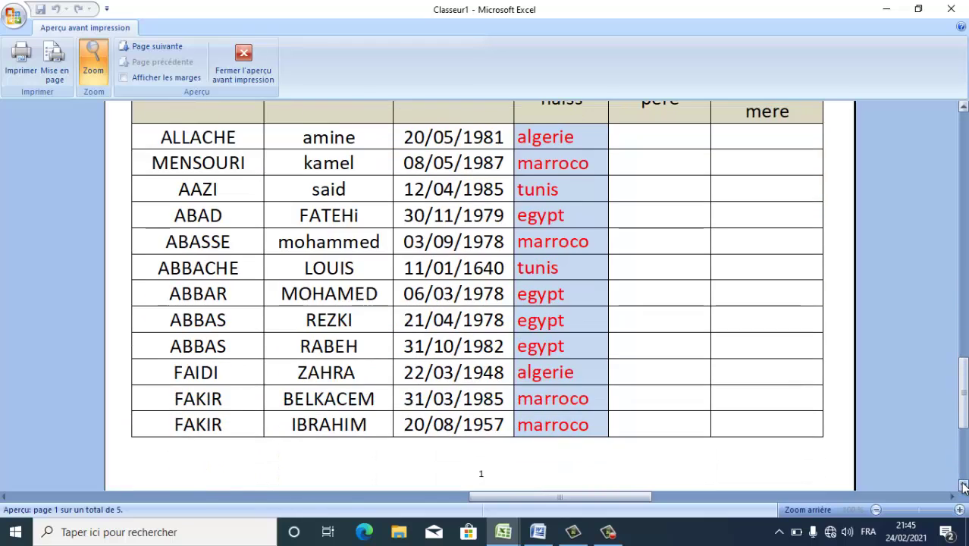
left_click(963, 485)
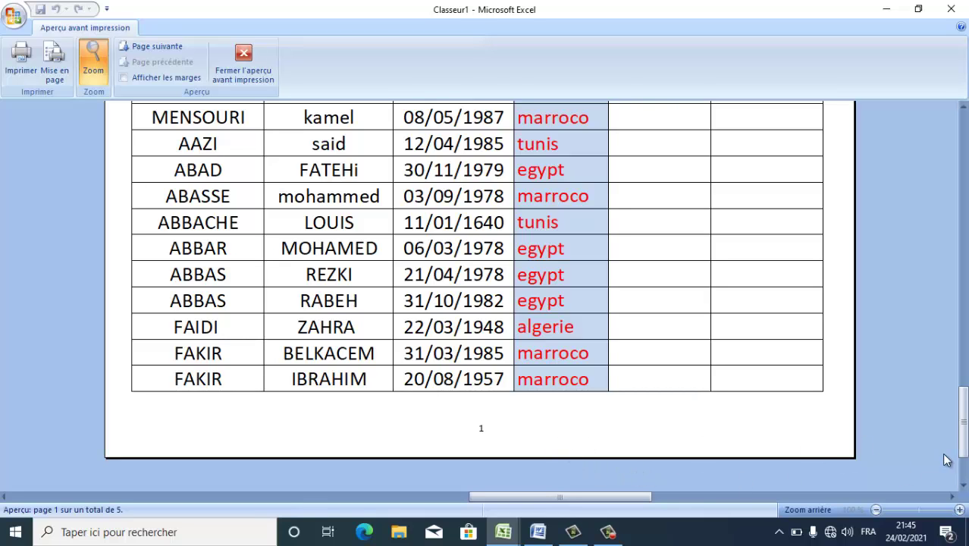
left_click(789, 436)
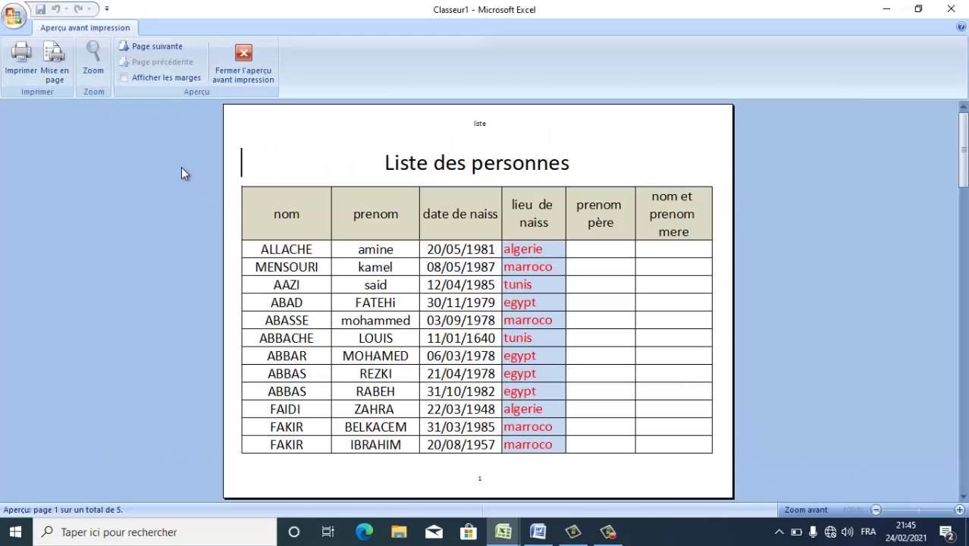
left_click(94, 65)
left_click(94, 64)
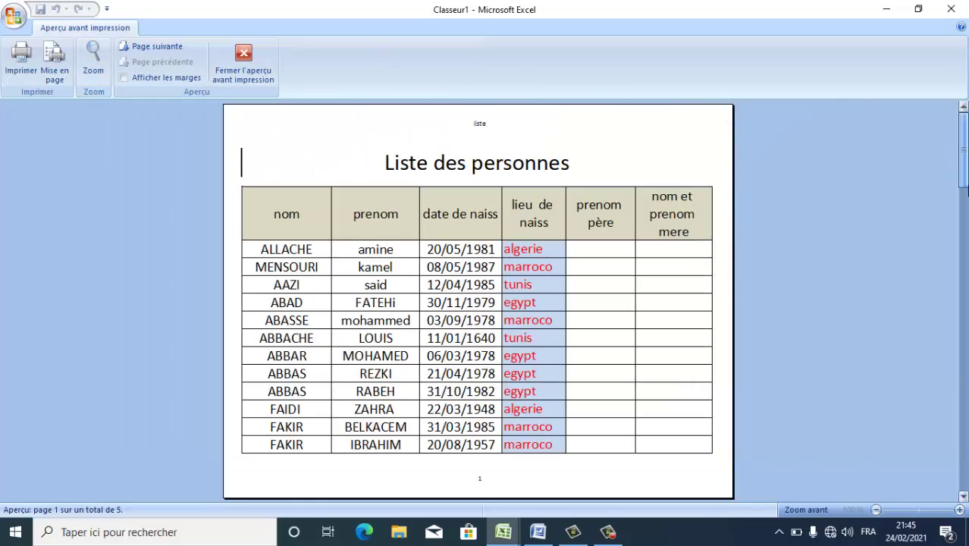
Check the header and page numbers on the remaining preview pages, close the preview and select cell A5.
left_click(964, 346)
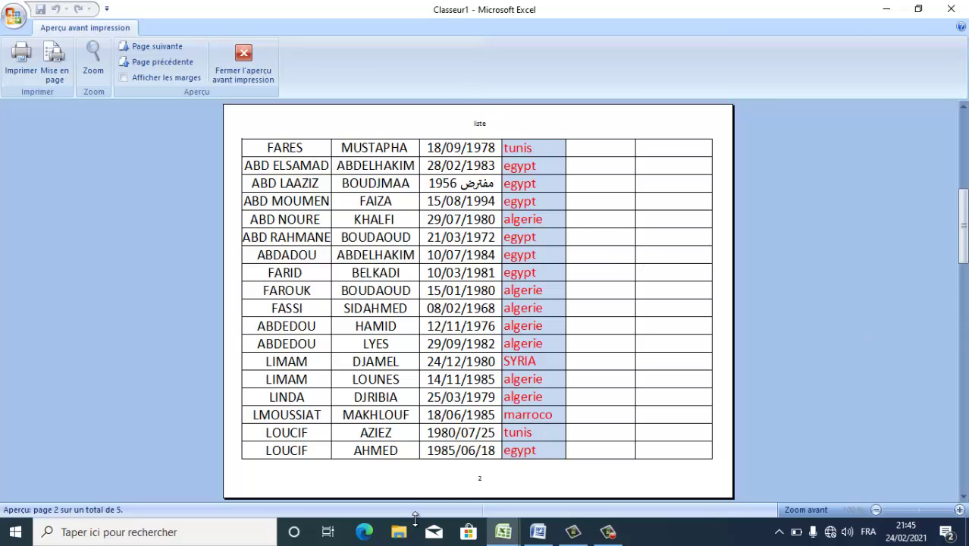
scroll(480, 482, "down", 1)
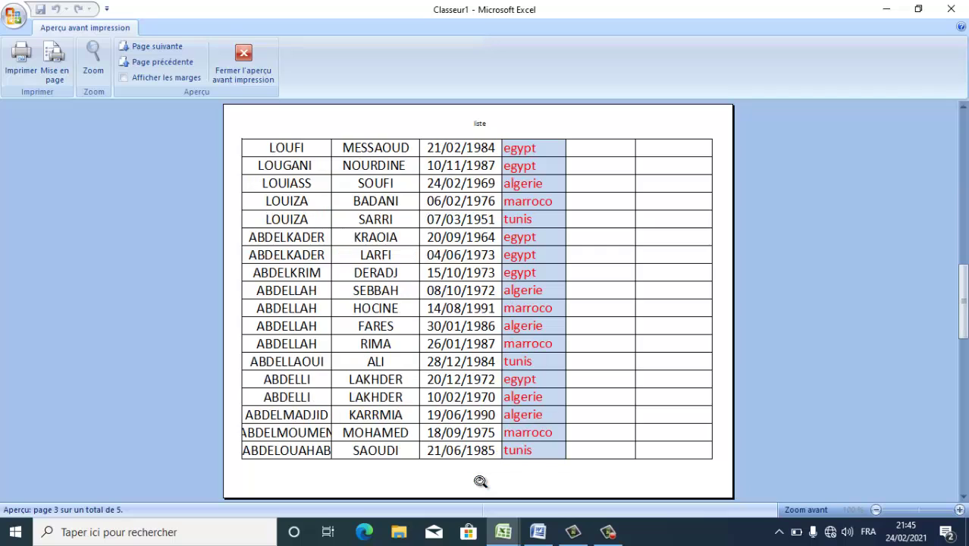
scroll(479, 480, "down", 1)
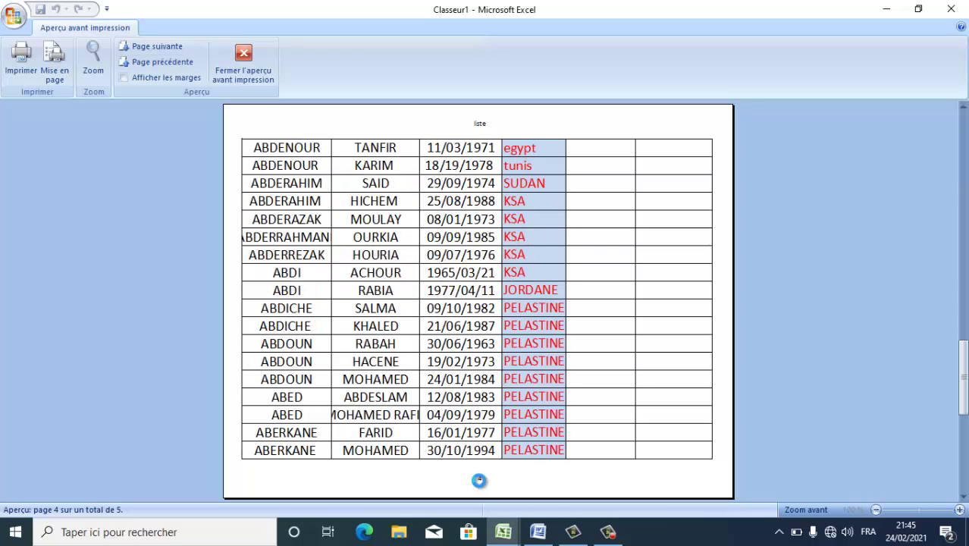
scroll(481, 481, "down", 1)
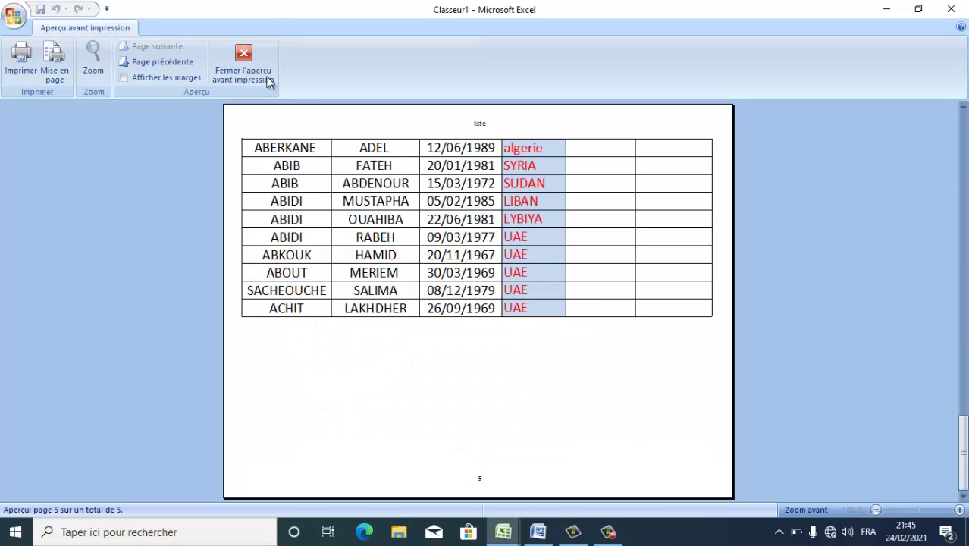
left_click(243, 59)
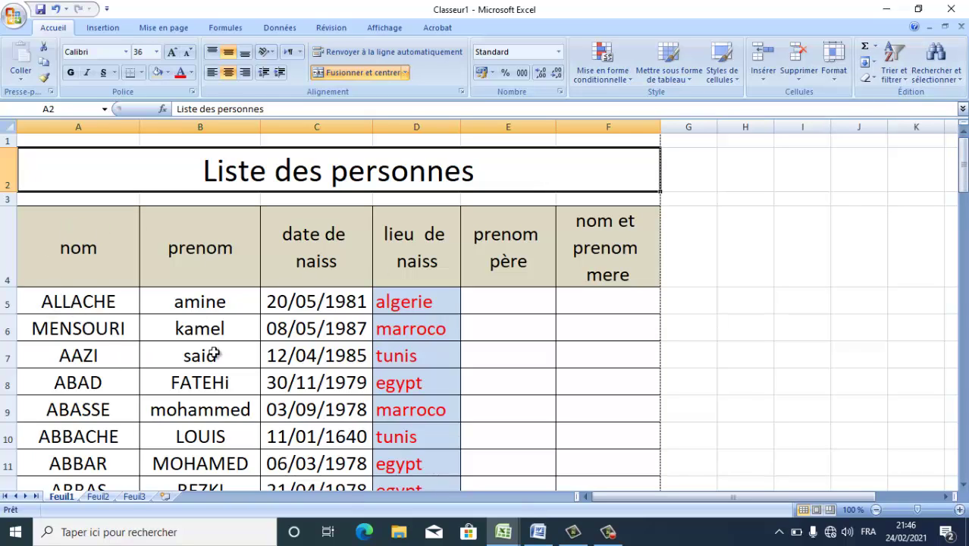
left_click(52, 305)
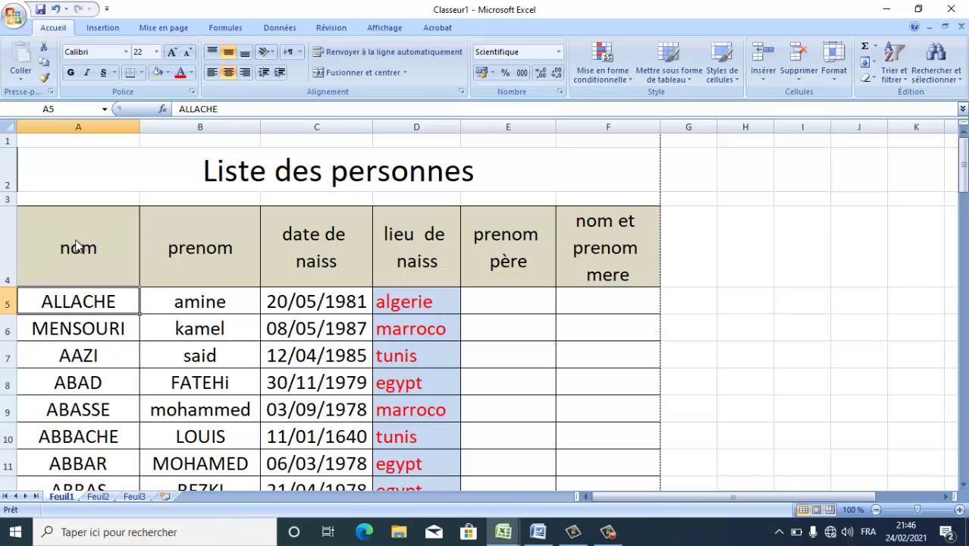
Apply a custom sort to the people table by the nom column, on values, in A to Z order.
left_click_drag(76, 244, 593, 214)
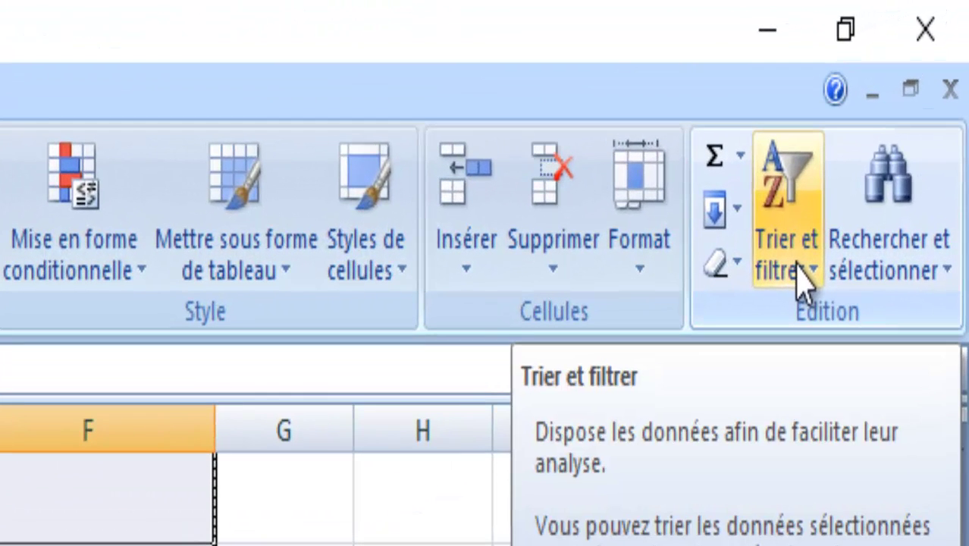
left_click(802, 282)
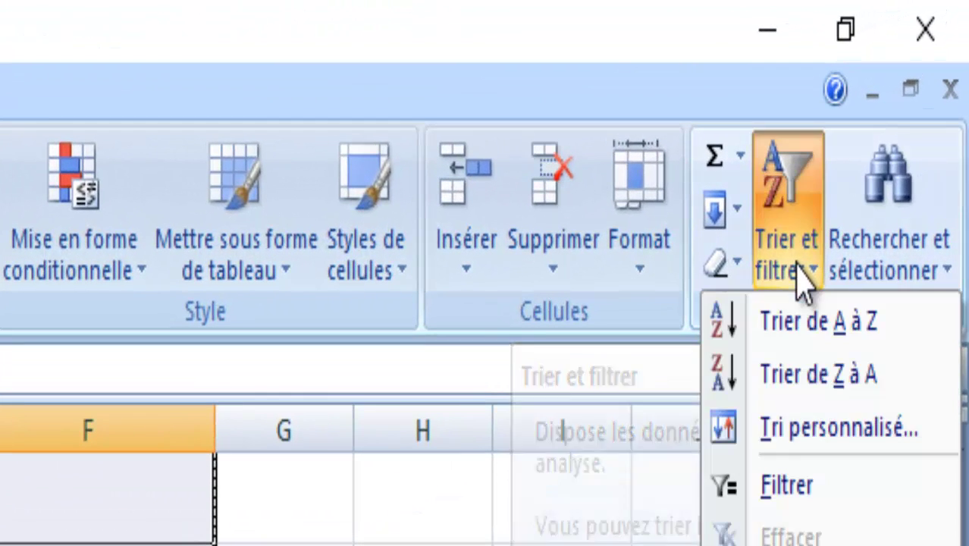
left_click(829, 429)
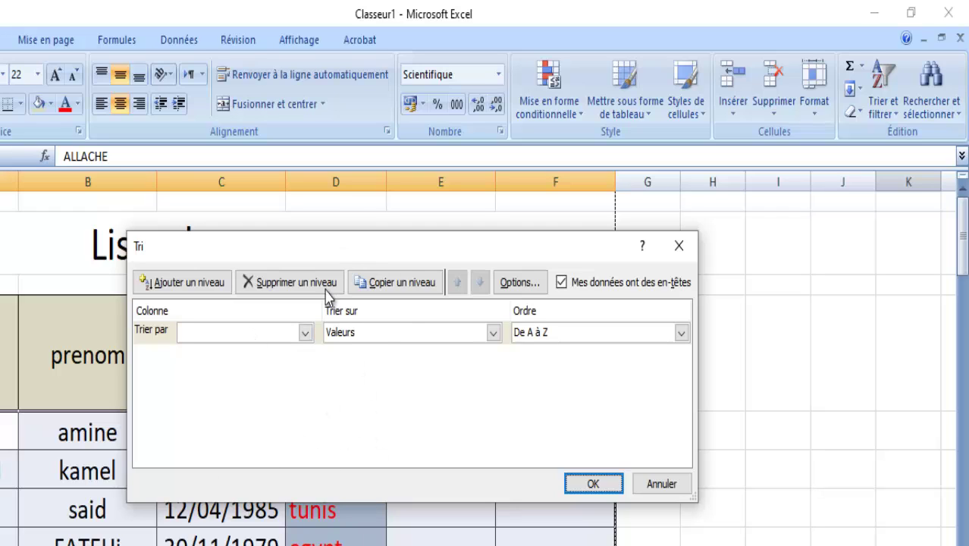
left_click(304, 333)
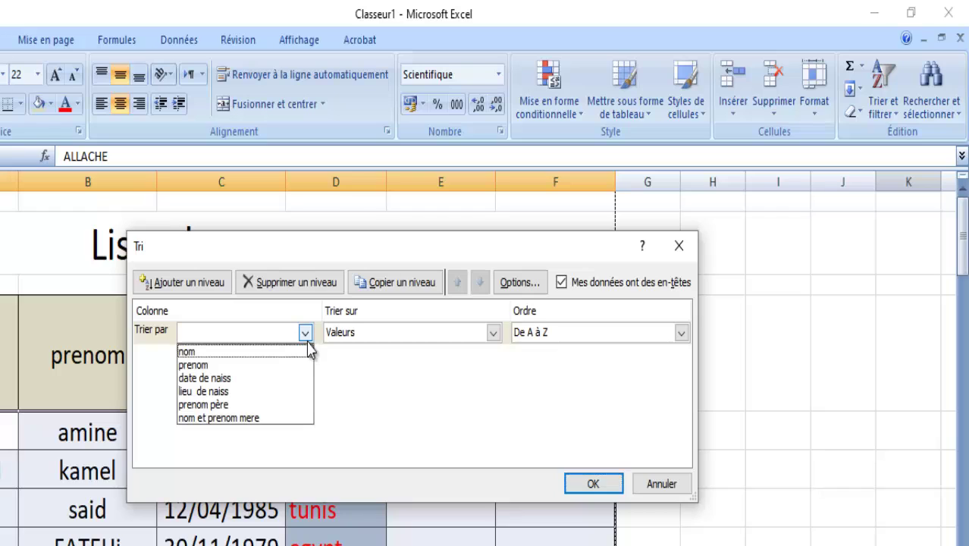
left_click(267, 352)
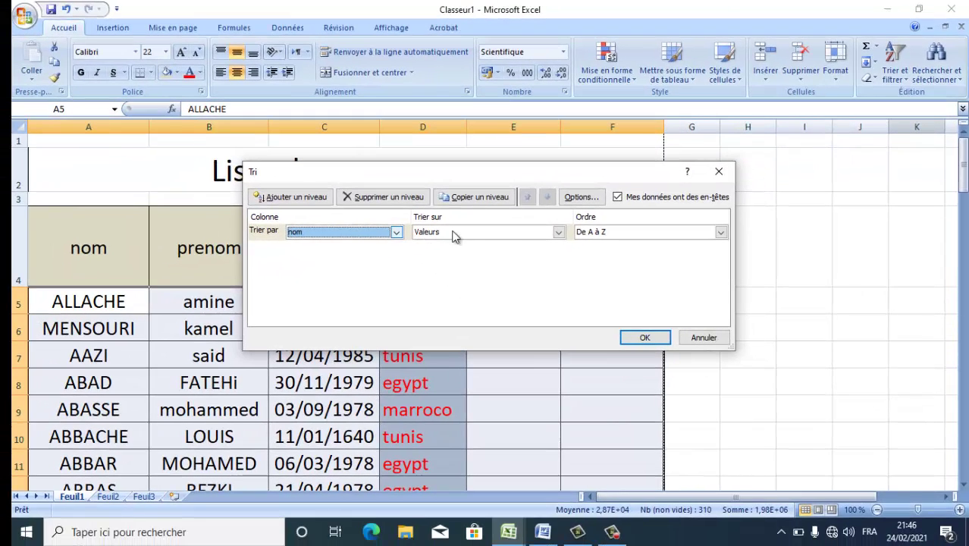
left_click(636, 233)
left_click(635, 244)
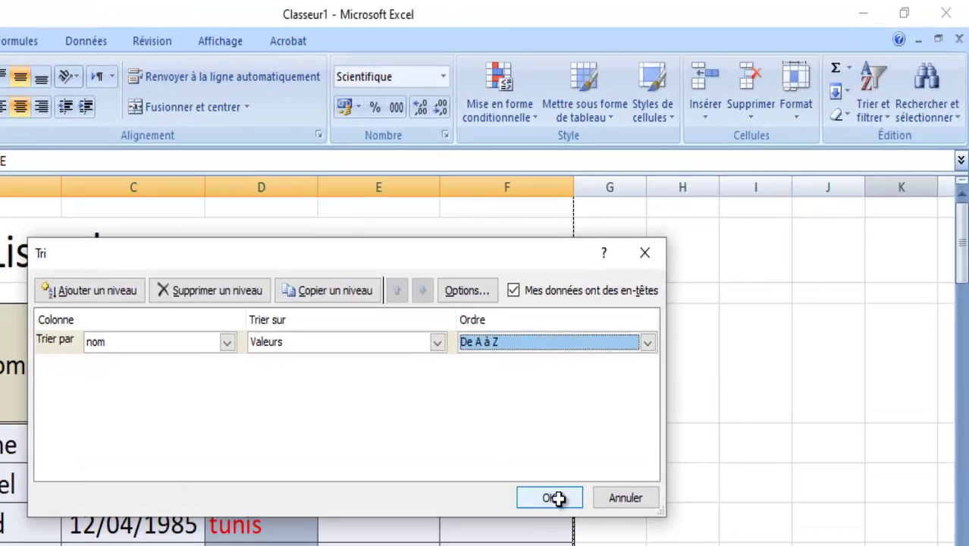
left_click(553, 497)
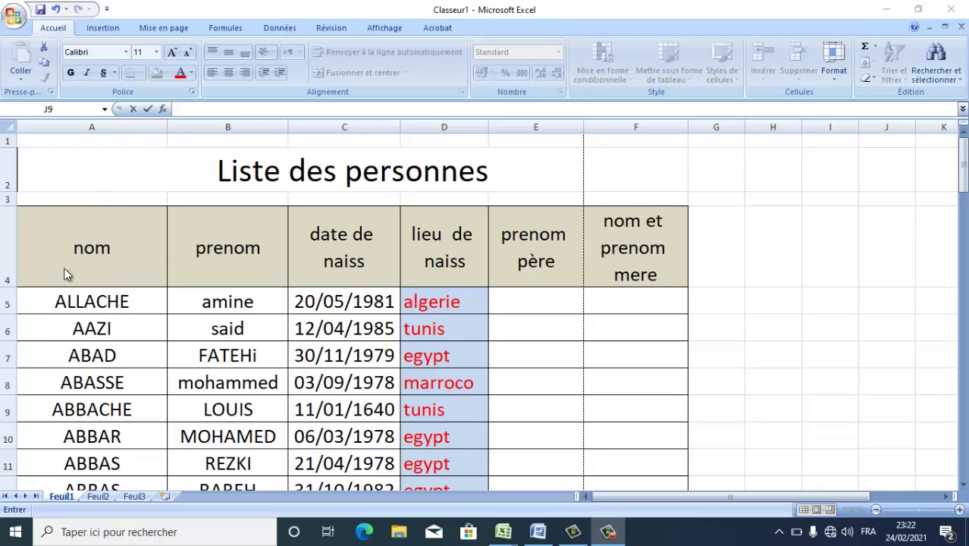
Check the alphabetical order of the nom column from row 5 down to row 79 and return to the top of the list.
left_click(87, 300)
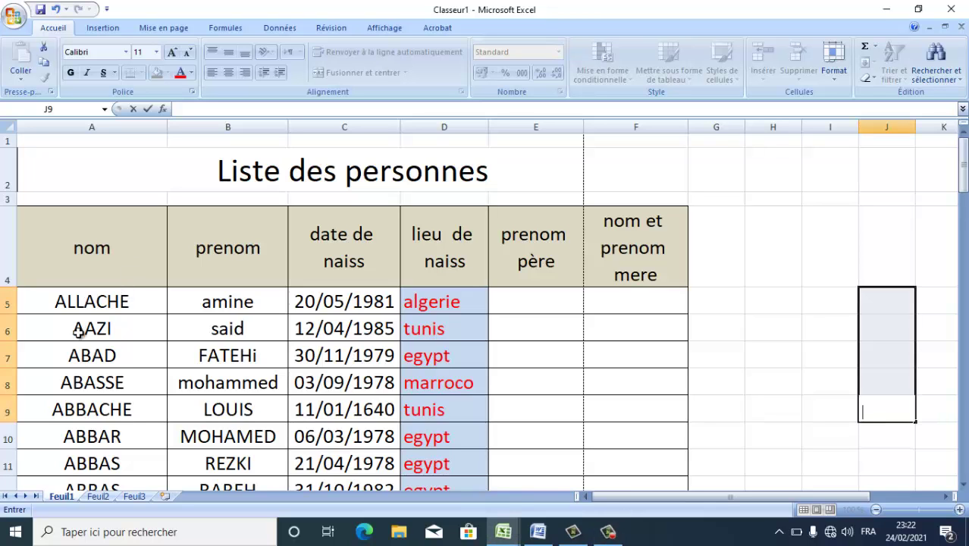
left_click_drag(963, 173, 964, 397)
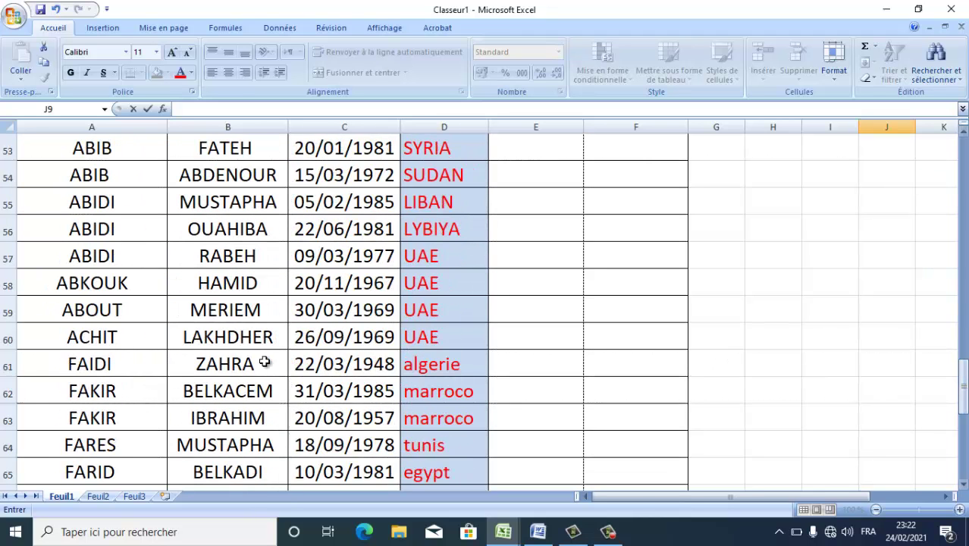
left_click(99, 358)
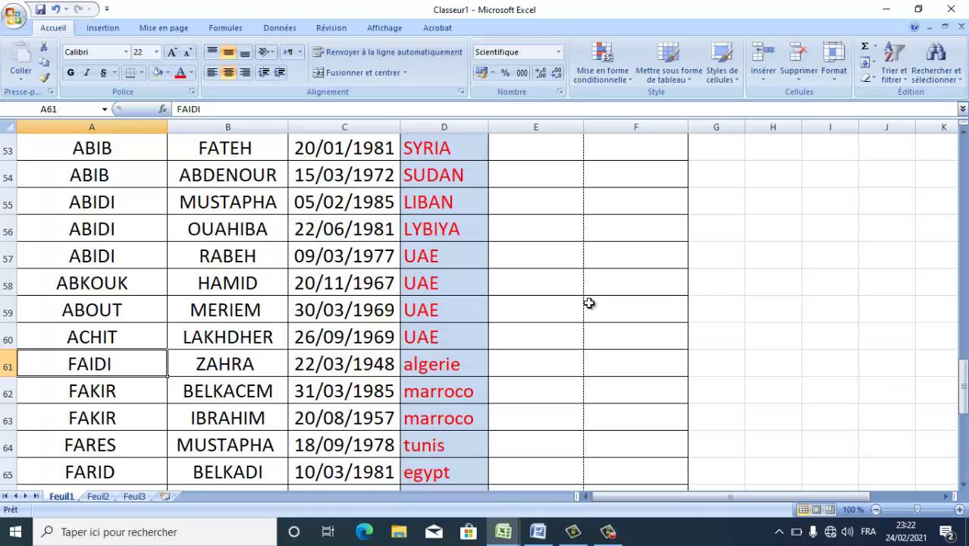
left_click_drag(964, 375, 965, 395)
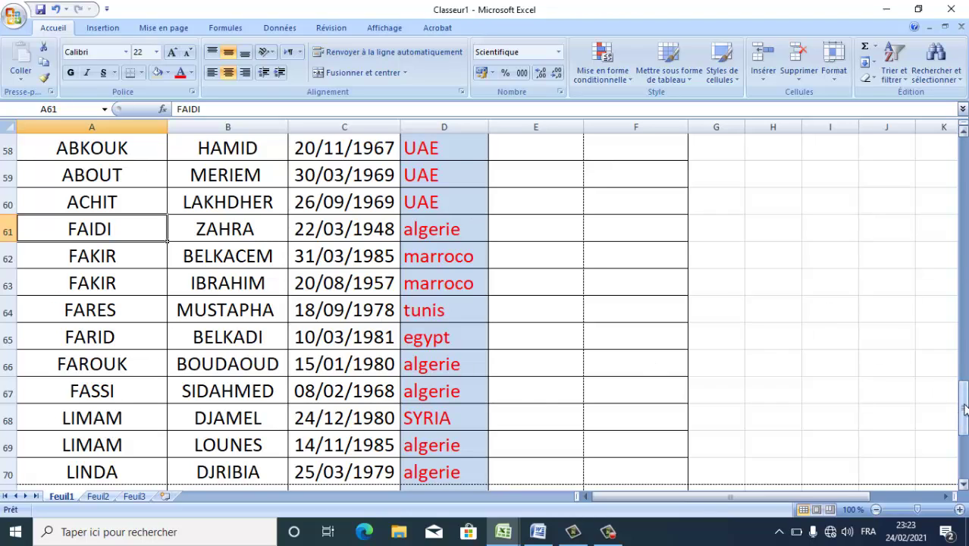
left_click_drag(963, 410, 964, 448)
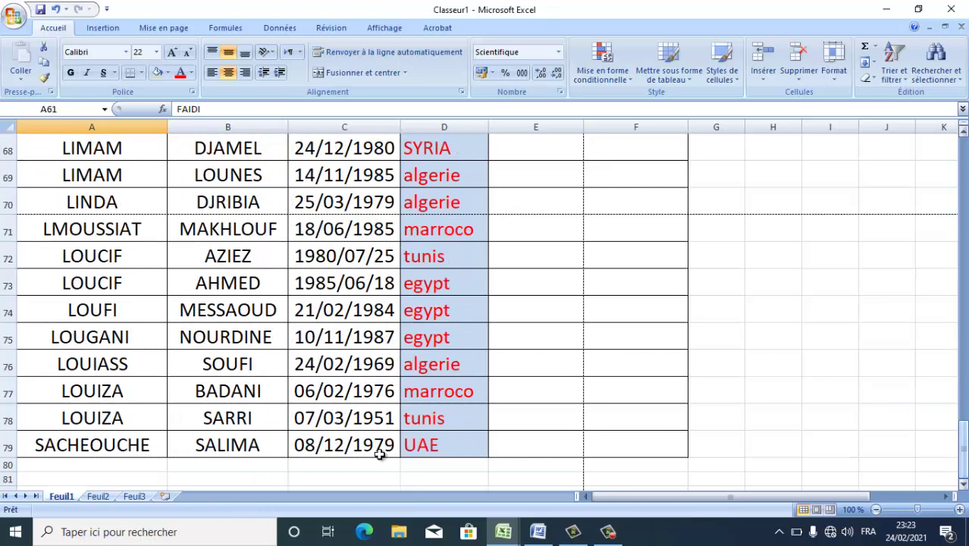
left_click(111, 450)
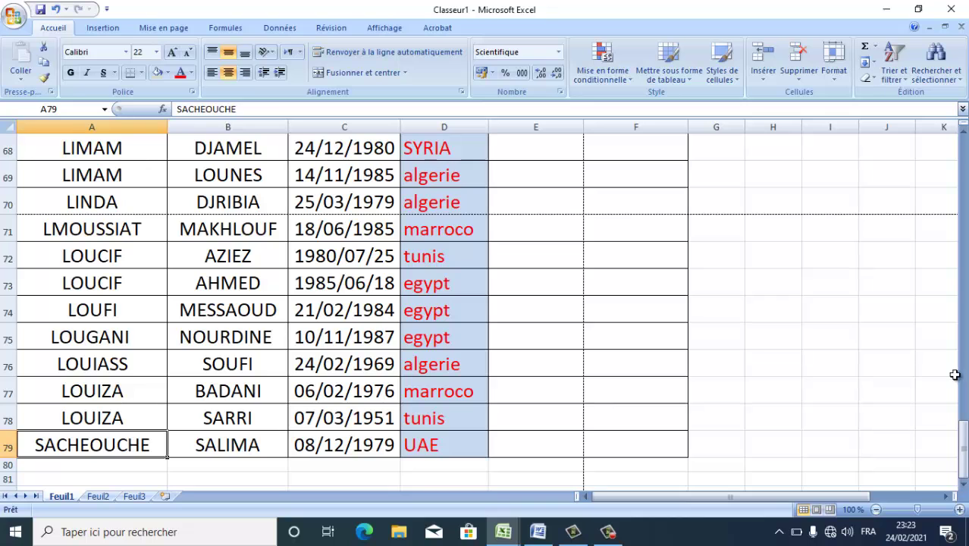
left_click_drag(964, 441, 963, 152)
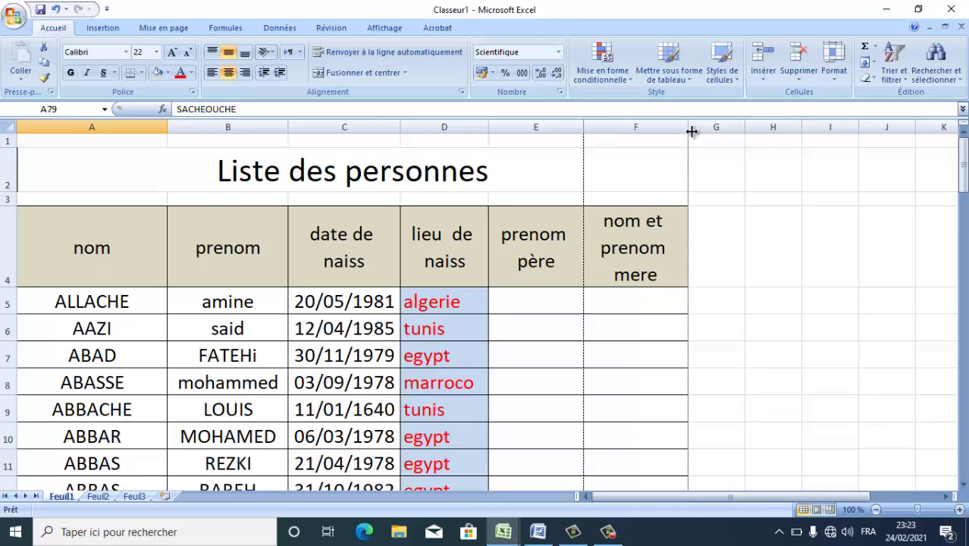
Narrow column F so the table fits the page width, check page 1 in the print preview and close the preview.
left_click_drag(687, 130, 667, 132)
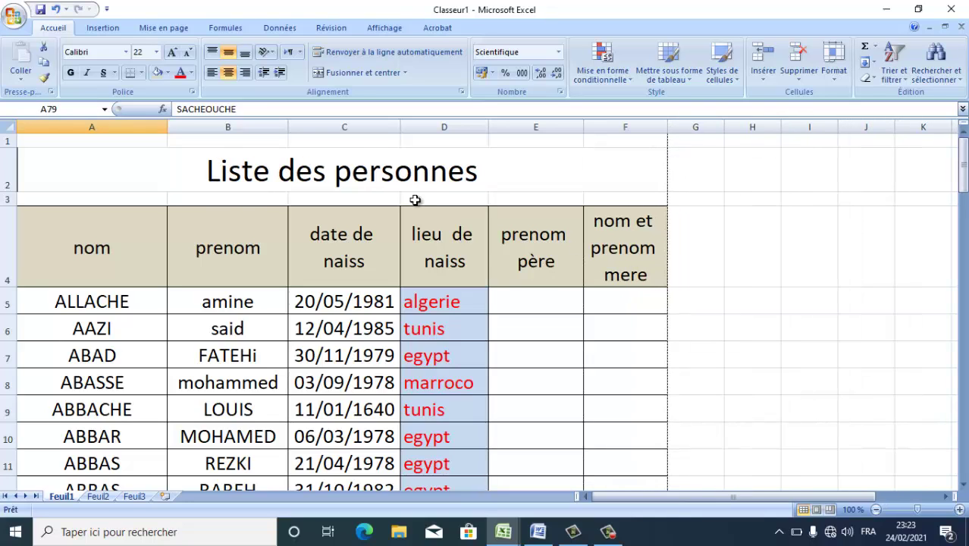
left_click(13, 19)
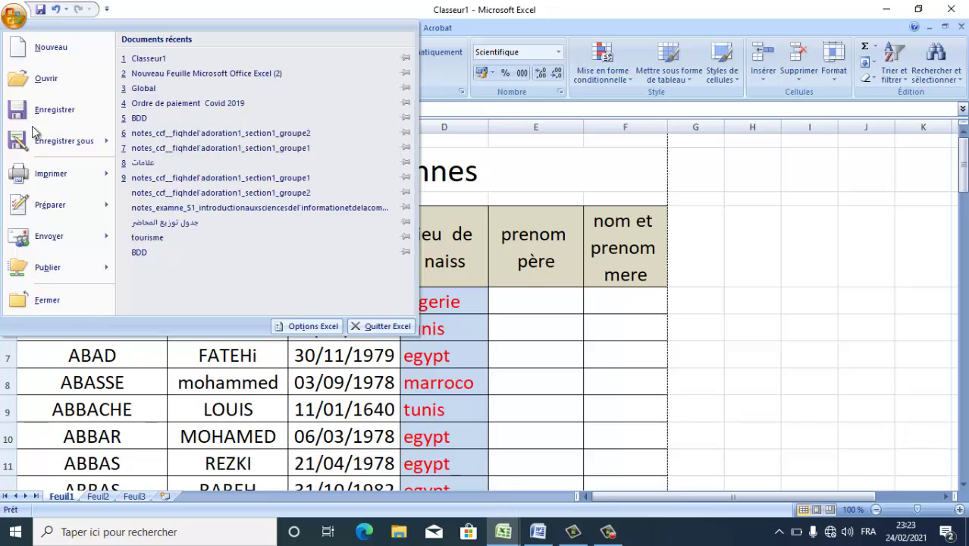
mouse_move(53, 173)
left_click(205, 156)
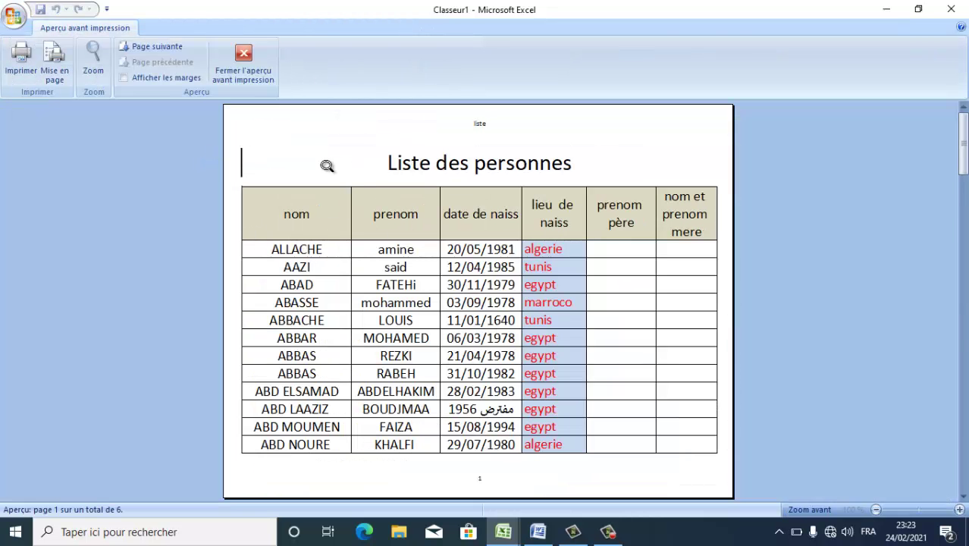
left_click(244, 57)
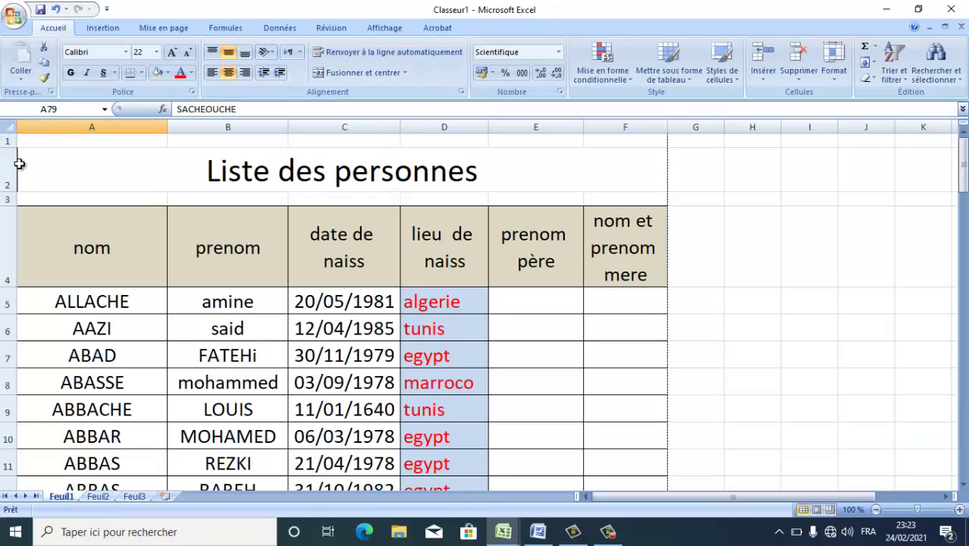
Apply a thick box border around the merged title cell Liste des personnes.
left_click(43, 169)
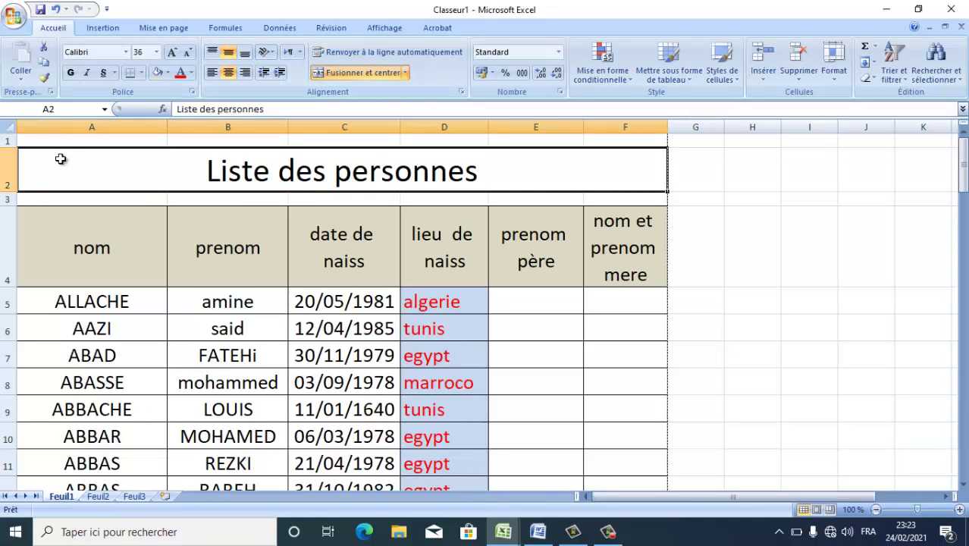
left_click(141, 72)
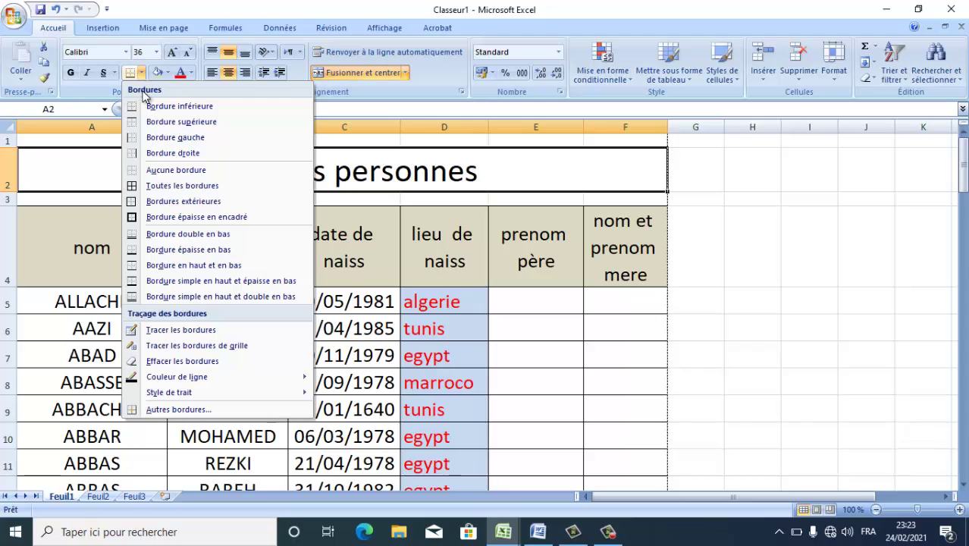
left_click(149, 216)
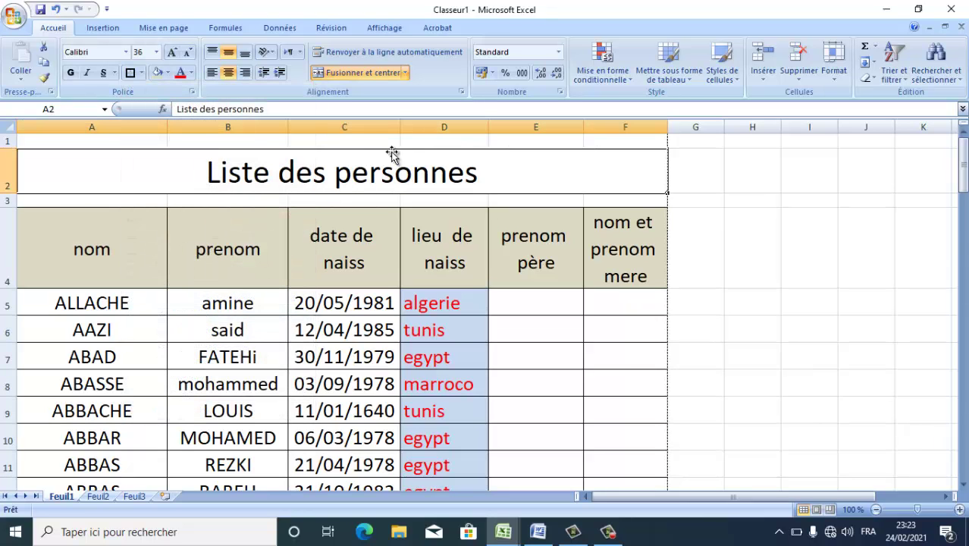
Check the bordered title and all pages through the last one in the print preview, and return to the worksheet.
left_click(14, 15)
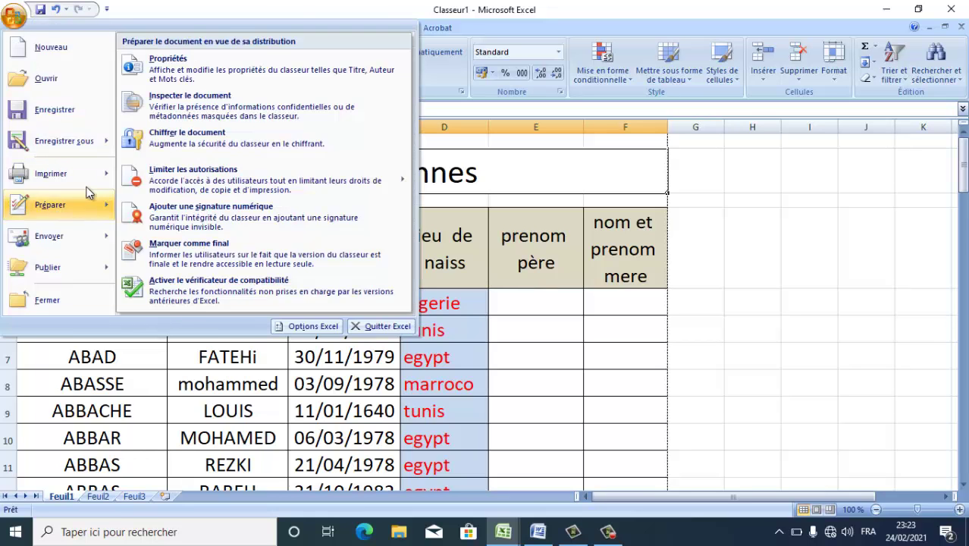
mouse_move(99, 182)
left_click(231, 152)
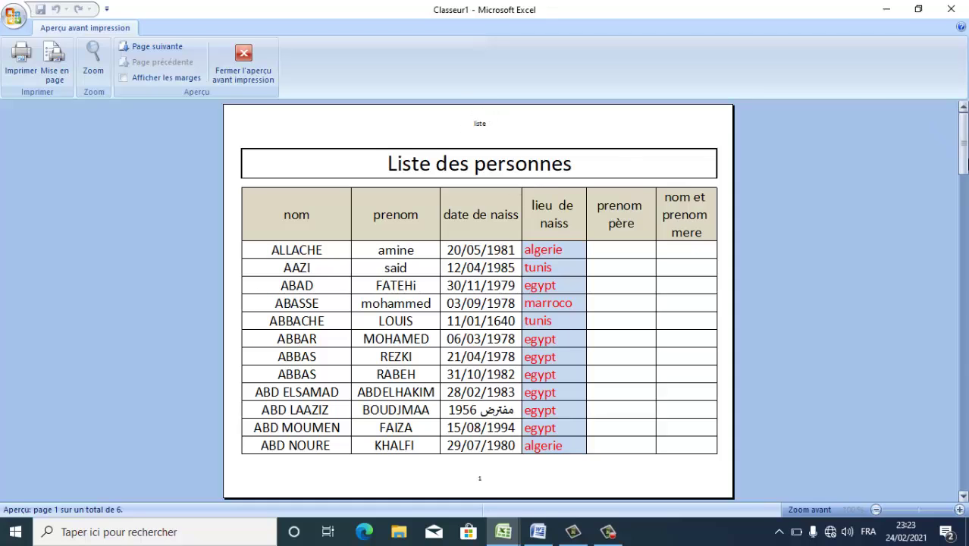
left_click(964, 175)
scroll(964, 174, "down", 3)
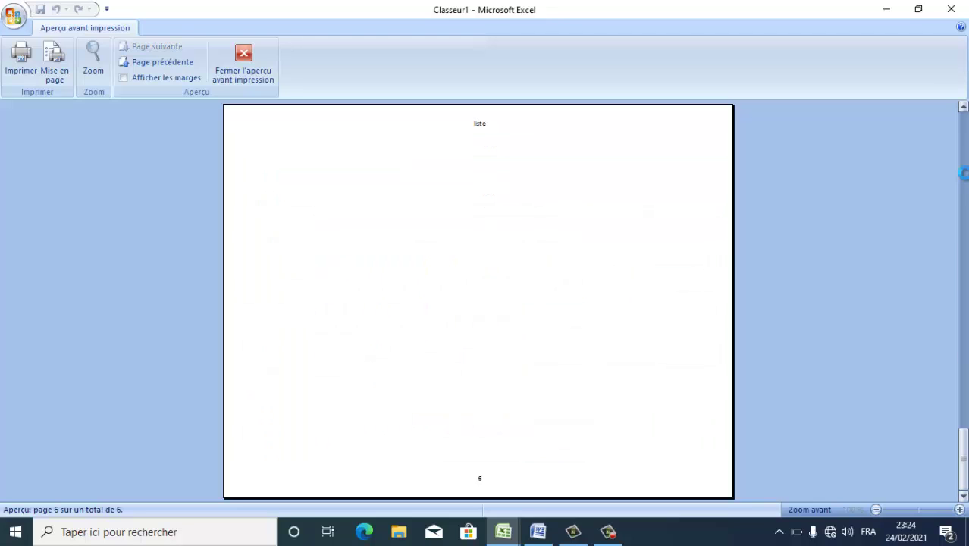
scroll(963, 173, "up", 5)
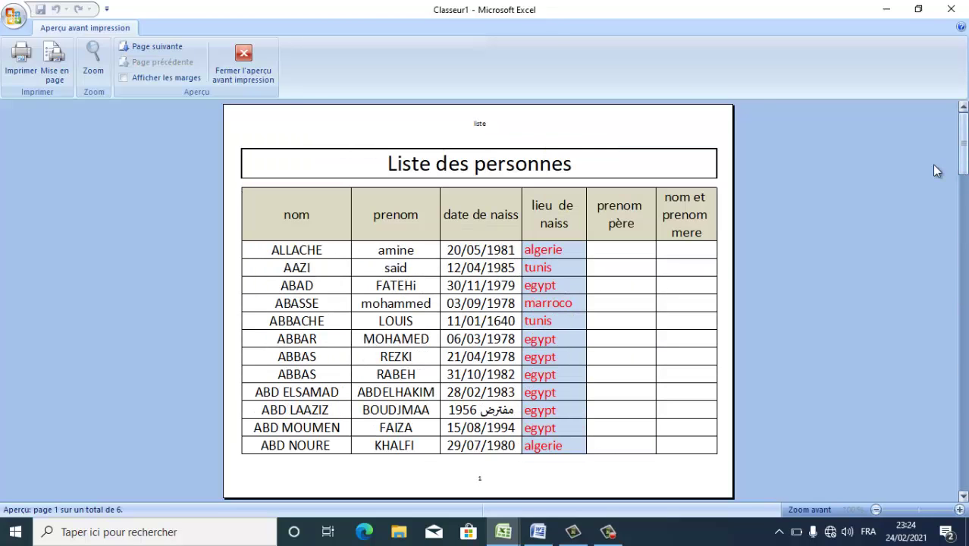
left_click(243, 52)
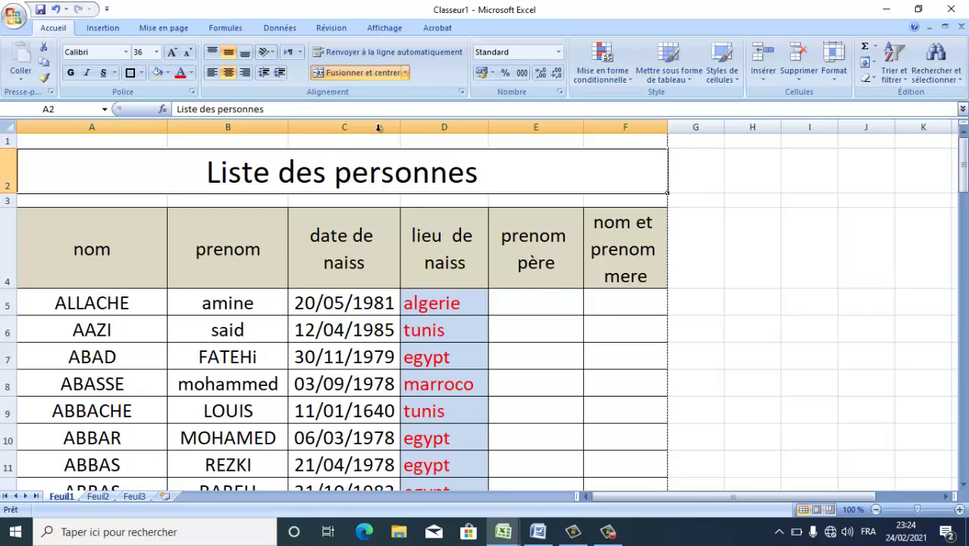
Delete the empty row 1 above the title and undo the deletion.
left_click(8, 141)
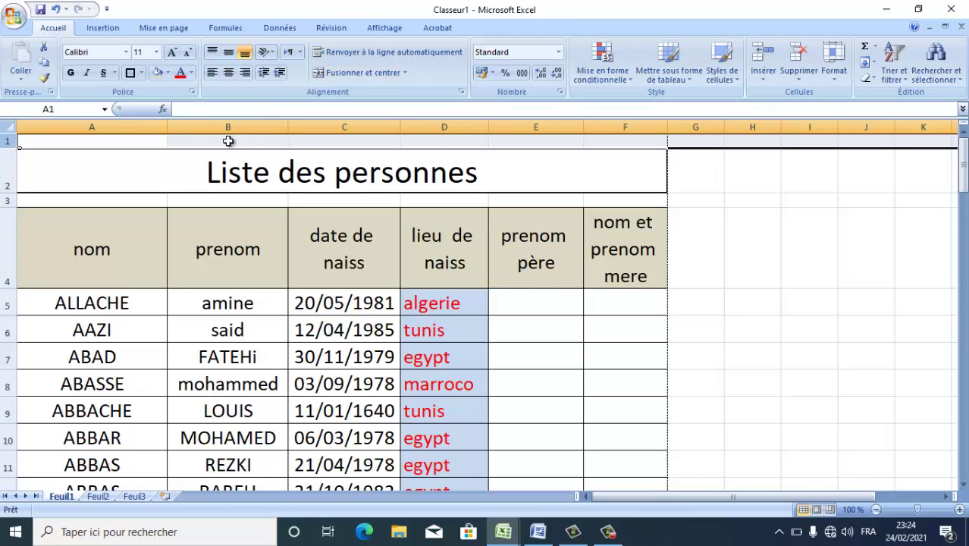
left_click(795, 62)
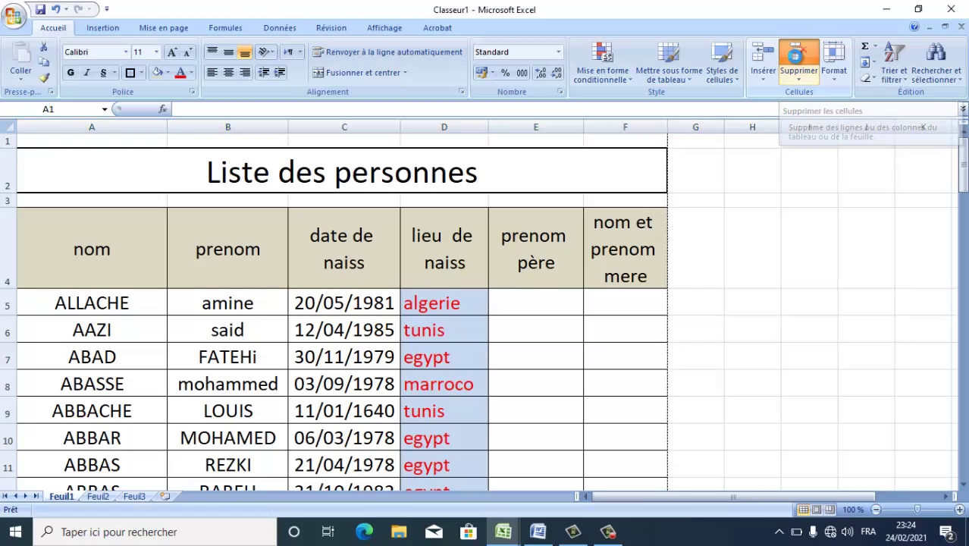
left_click(56, 9)
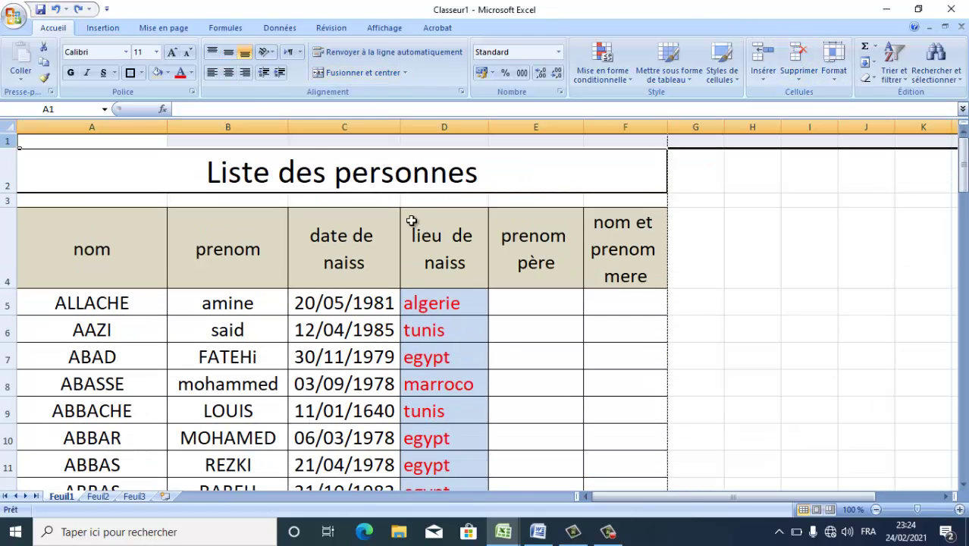